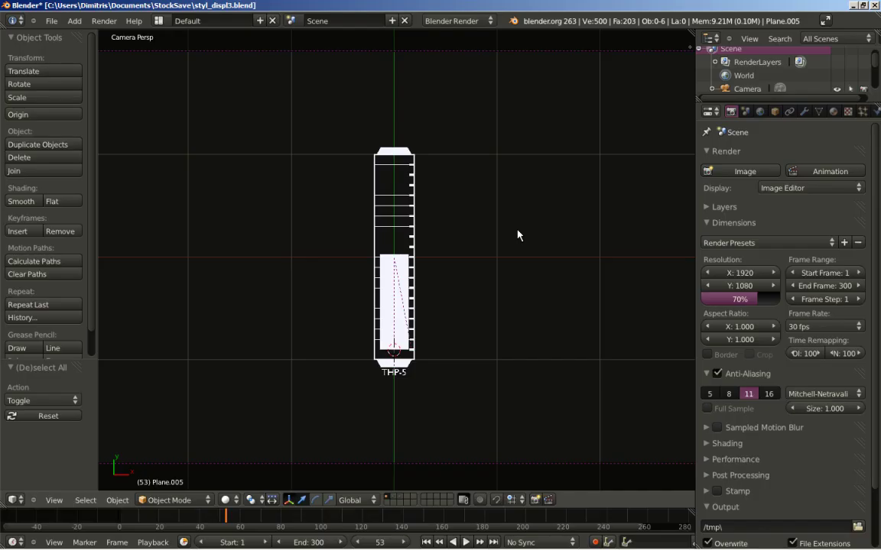
- Select the THP-5 model, then cancel the started move so it stays in place
{"action": "scroll", "coordinate": [495, 229], "scroll_direction": "up", "scroll_amount": 2}
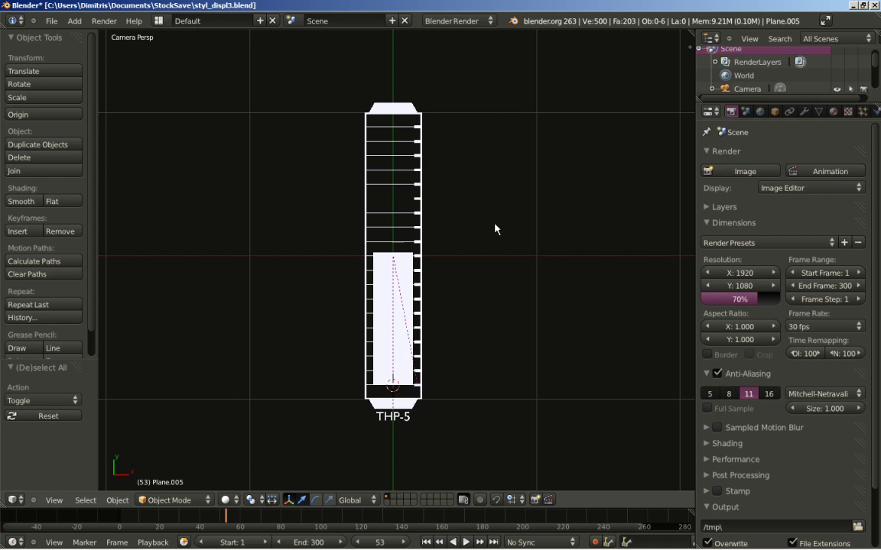
{"action": "scroll", "coordinate": [494, 228], "scroll_direction": "down", "scroll_amount": 2}
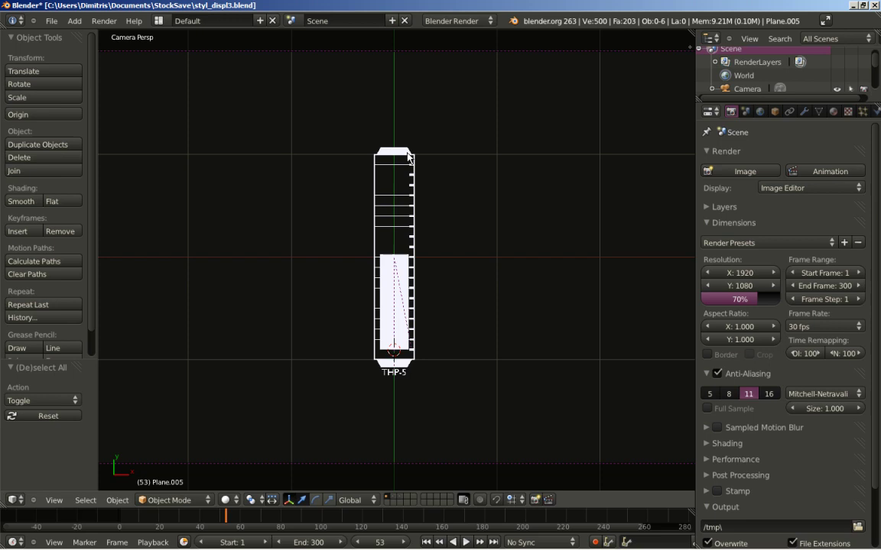
{"action": "right_click", "coordinate": [420, 175]}
{"action": "key", "text": "g"}
{"action": "key", "text": "g"}
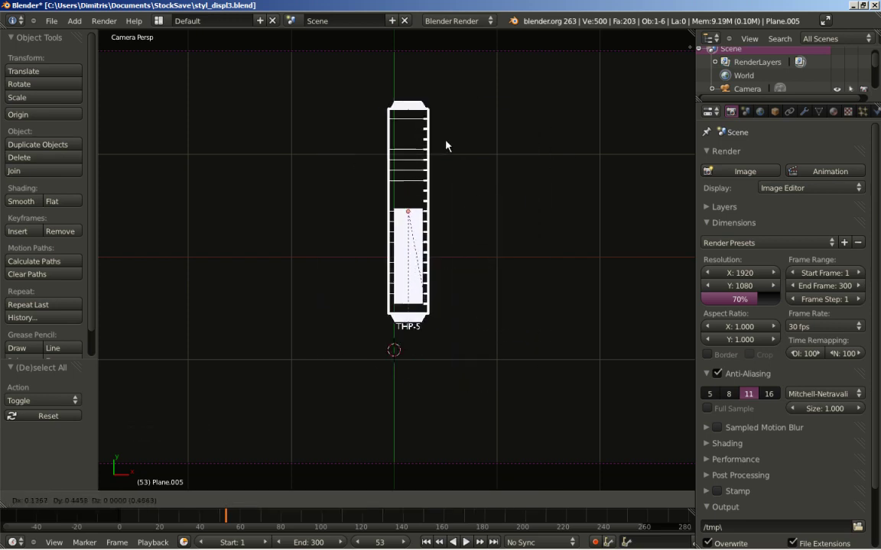
{"action": "right_click", "coordinate": [461, 175]}
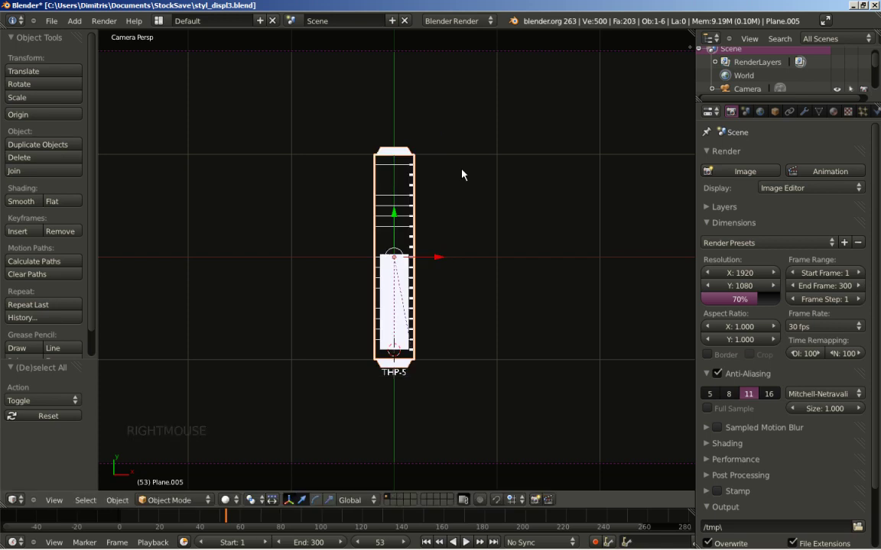
- Box-select all six THP-5 parts and send them to another scene layer
{"action": "key", "text": "b"}
{"action": "left_click_drag", "start_coordinate": [484, 119], "coordinate": [293, 409]}
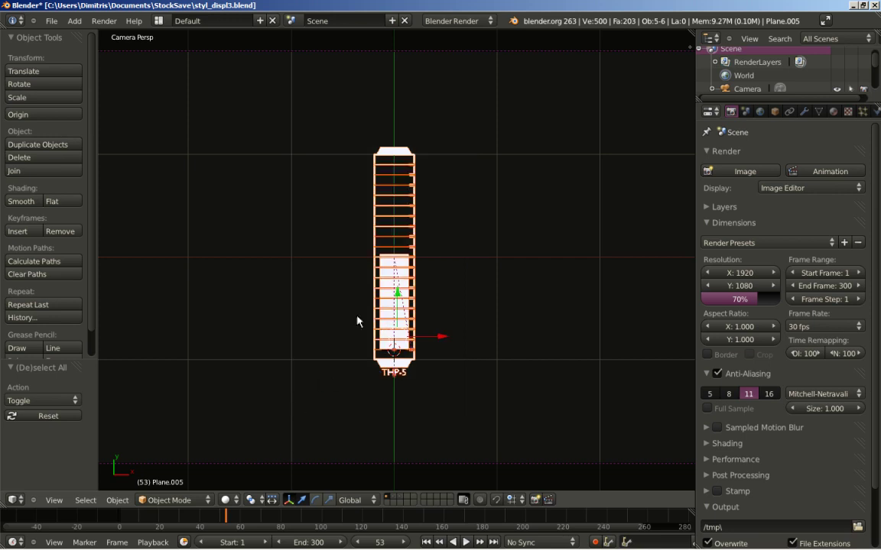
{"action": "key", "text": "m"}
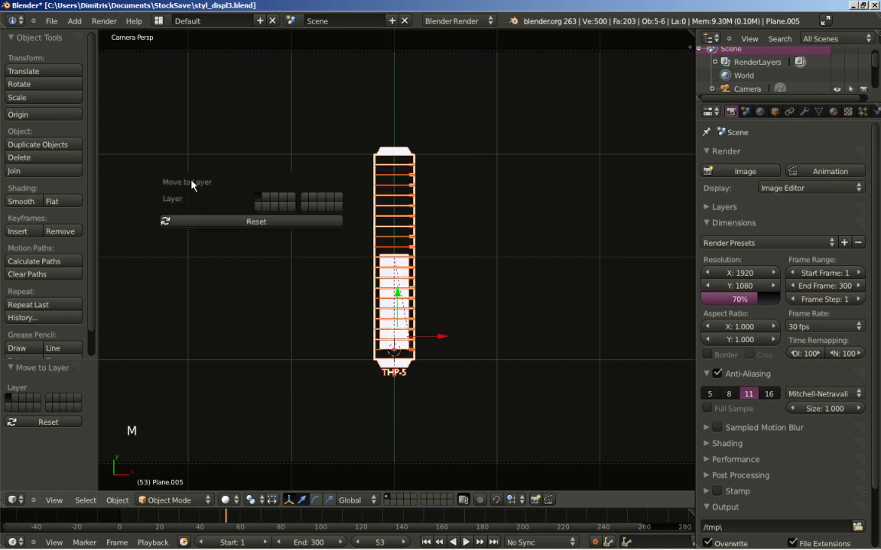
{"action": "left_click", "coordinate": [282, 198]}
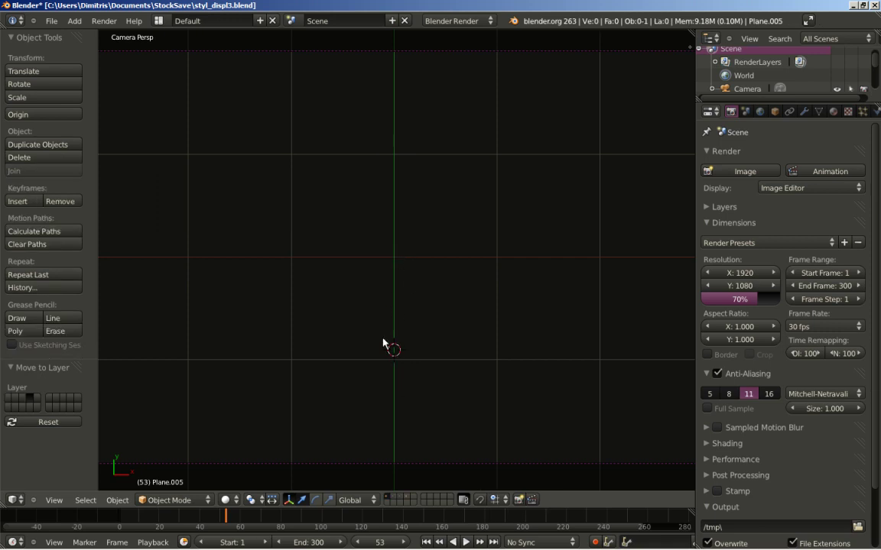
{"action": "scroll", "coordinate": [409, 399], "scroll_direction": "down", "scroll_amount": 1}
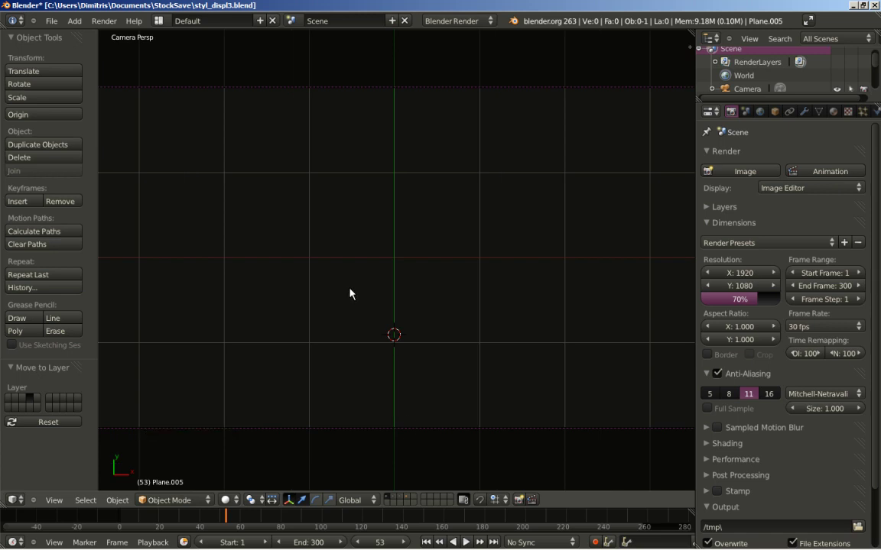
- Snap the 3D cursor to the world origin and add a mesh plane there
{"action": "key", "text": "shift+s"}
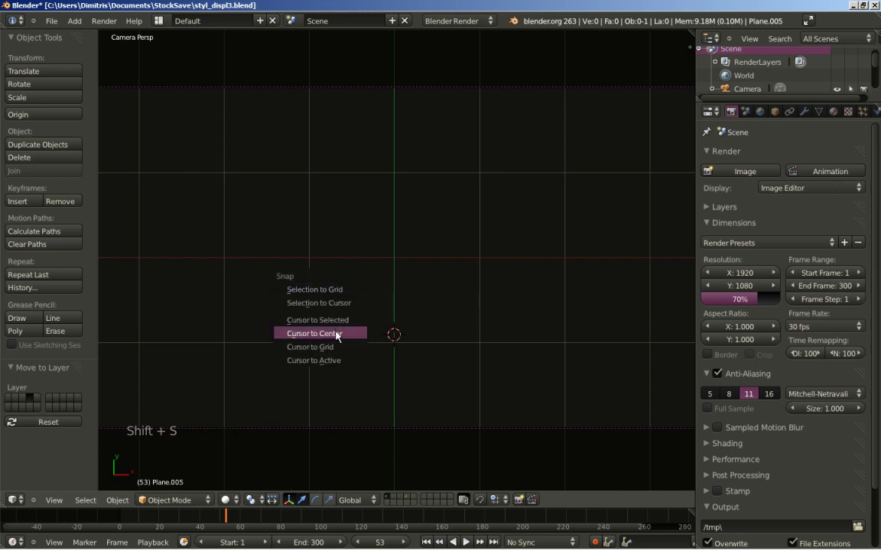
{"action": "left_click", "coordinate": [350, 335]}
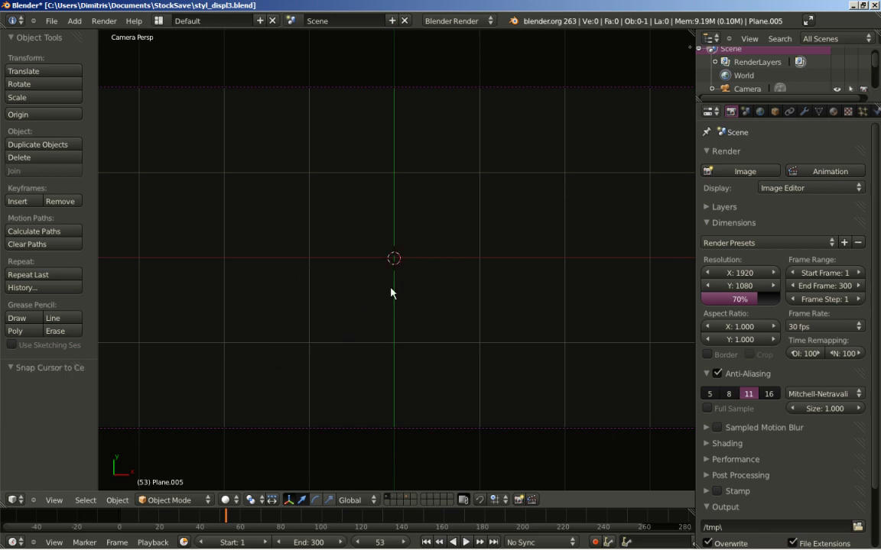
{"action": "key", "text": "shift+a"}
{"action": "mouse_move", "coordinate": [392, 290]}
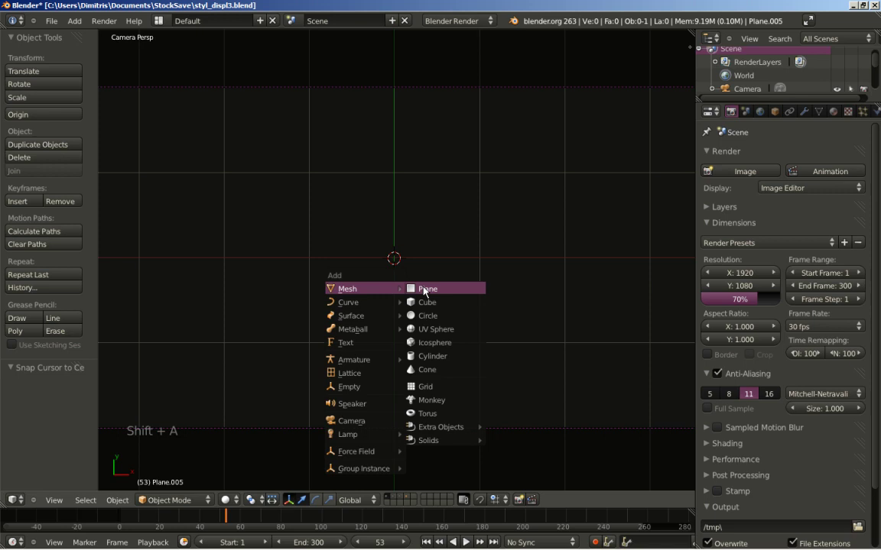
{"action": "left_click", "coordinate": [425, 289]}
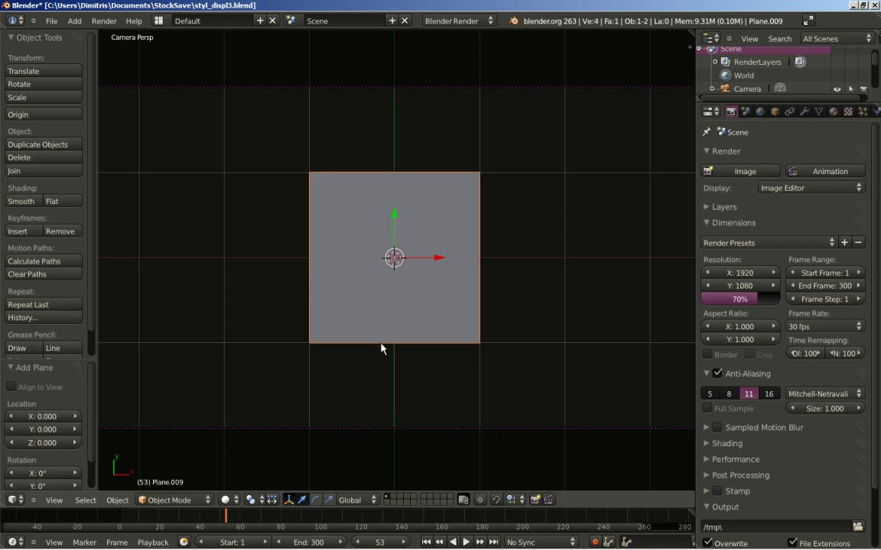
- In Edit Mode, from top view, scale the plane's mesh down to 0.2
{"action": "key", "text": "Tab"}
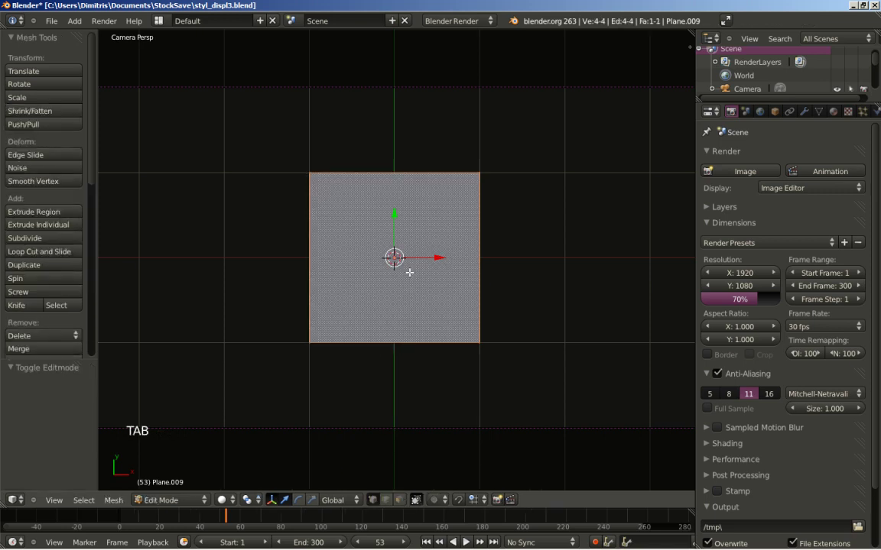
{"action": "key", "text": "KP_7"}
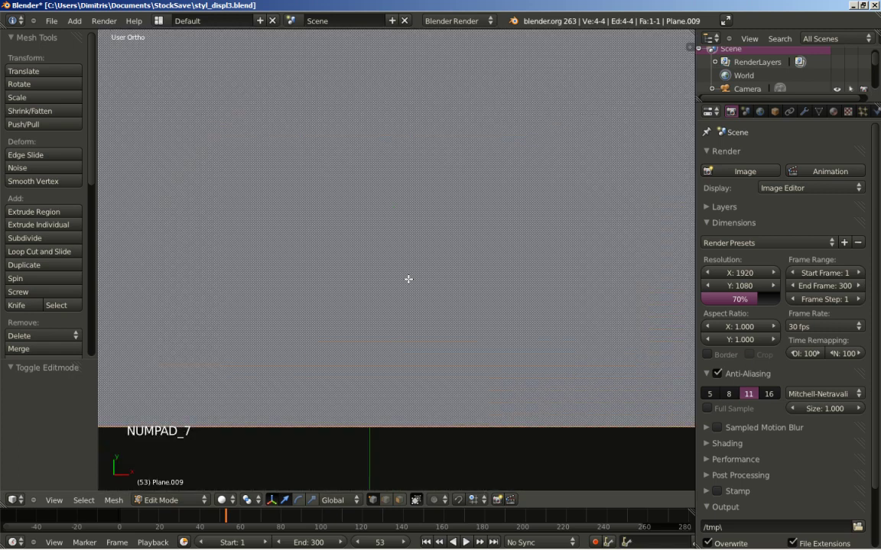
{"action": "scroll", "coordinate": [409, 279], "scroll_direction": "down", "scroll_amount": 3}
{"action": "scroll", "coordinate": [408, 279], "scroll_direction": "down", "scroll_amount": 9}
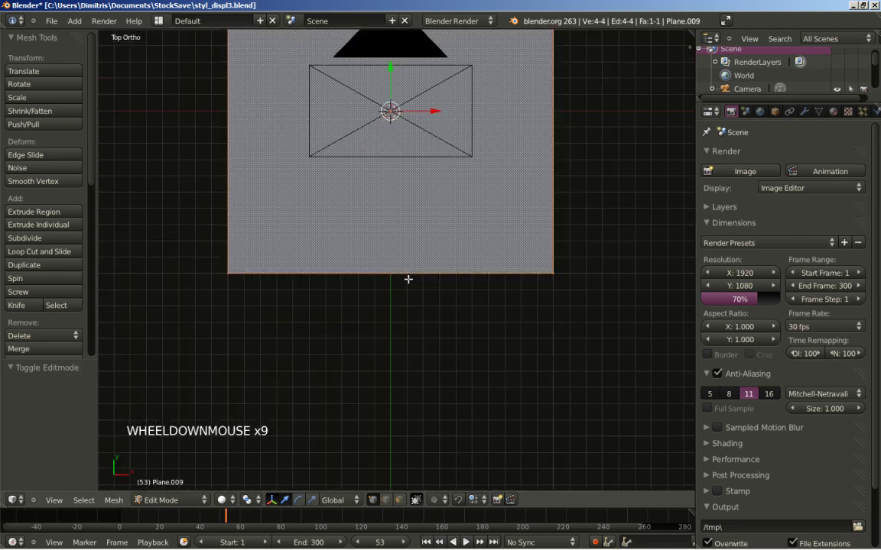
{"action": "middle_click_drag", "start_coordinate": [433, 220], "coordinate": [417, 362], "text": "shift"}
{"action": "scroll", "coordinate": [417, 364], "scroll_direction": "up", "scroll_amount": 2}
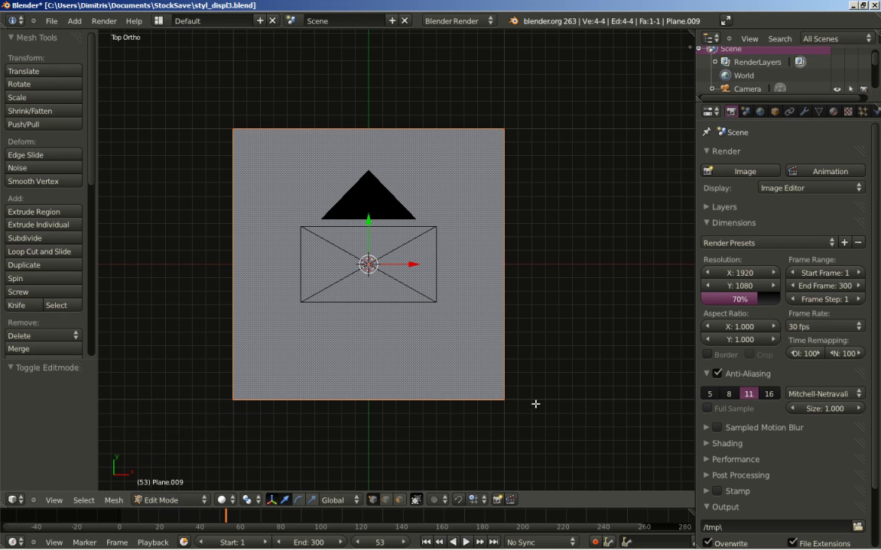
{"action": "key", "text": "s"}
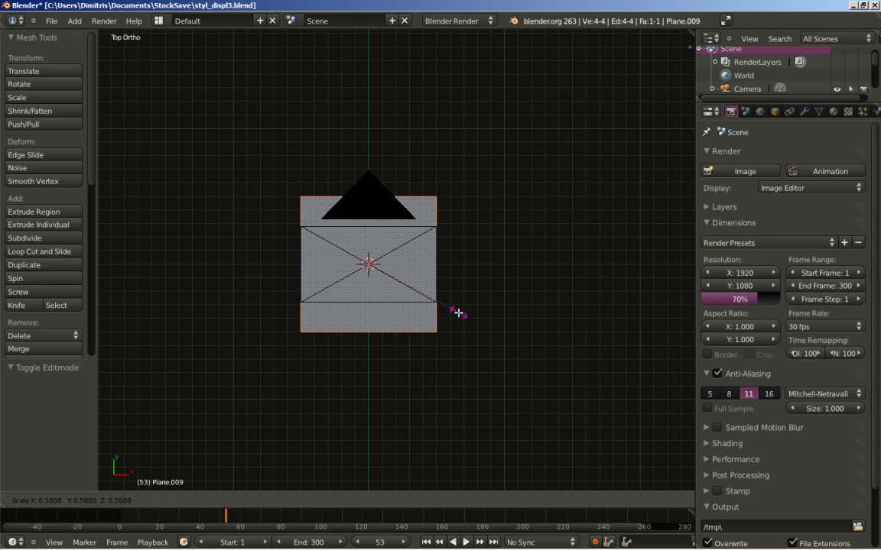
{"action": "left_click", "coordinate": [418, 271], "text": "ctrl"}
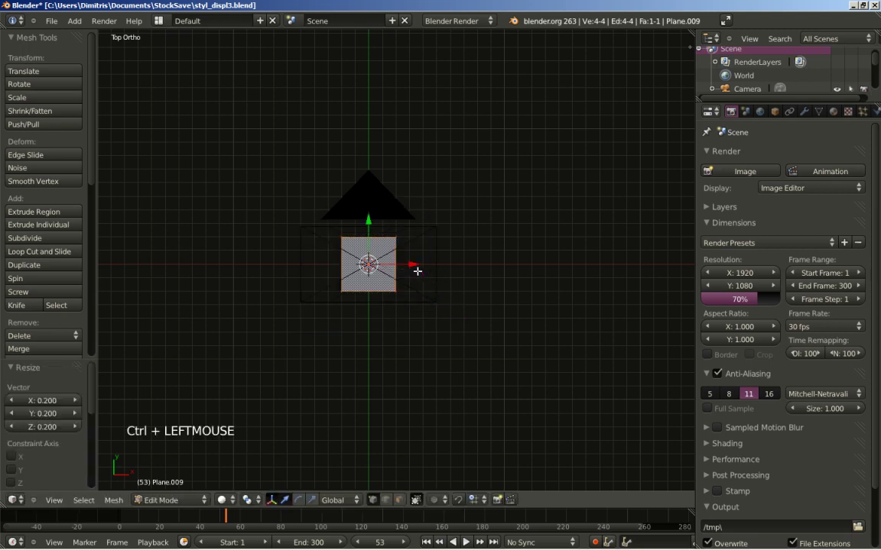
- Narrow the plane to 0.1 along X into a thin strip, then return to camera view
{"action": "scroll", "coordinate": [418, 271], "scroll_direction": "up", "scroll_amount": 8}
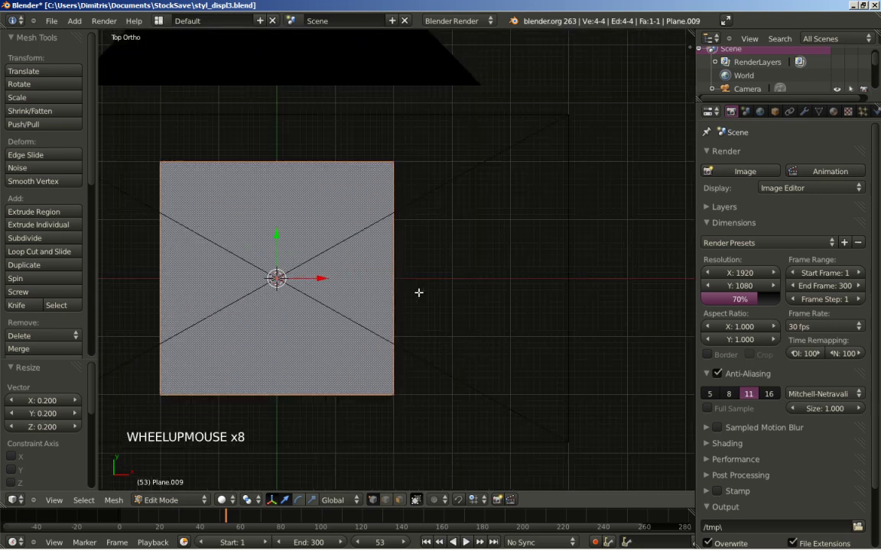
{"action": "middle_click_drag", "start_coordinate": [302, 365], "coordinate": [433, 345], "text": "shift"}
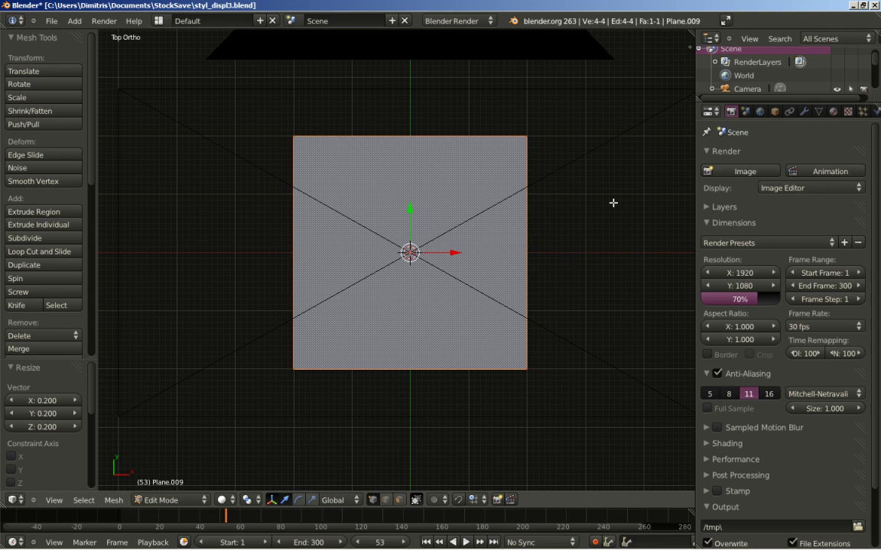
{"action": "key", "text": "s"}
{"action": "key", "text": "x"}
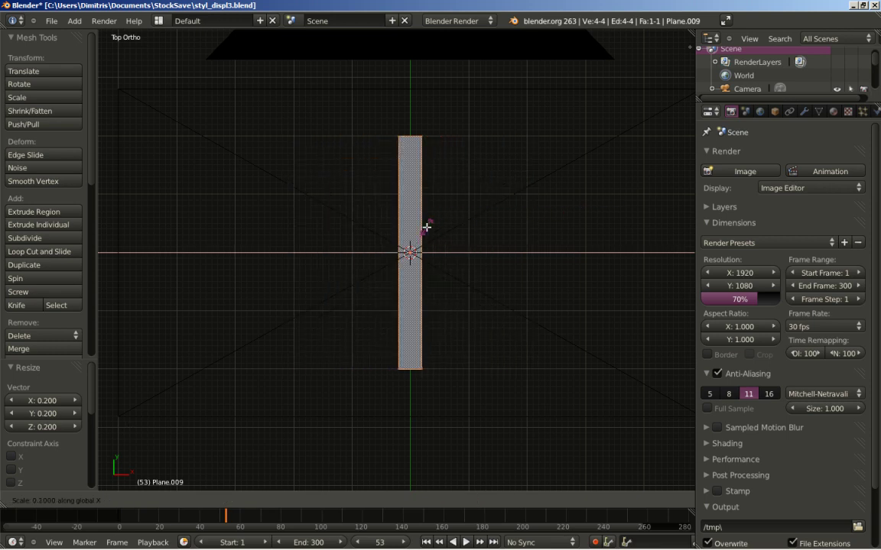
{"action": "left_click", "coordinate": [427, 227], "text": "ctrl"}
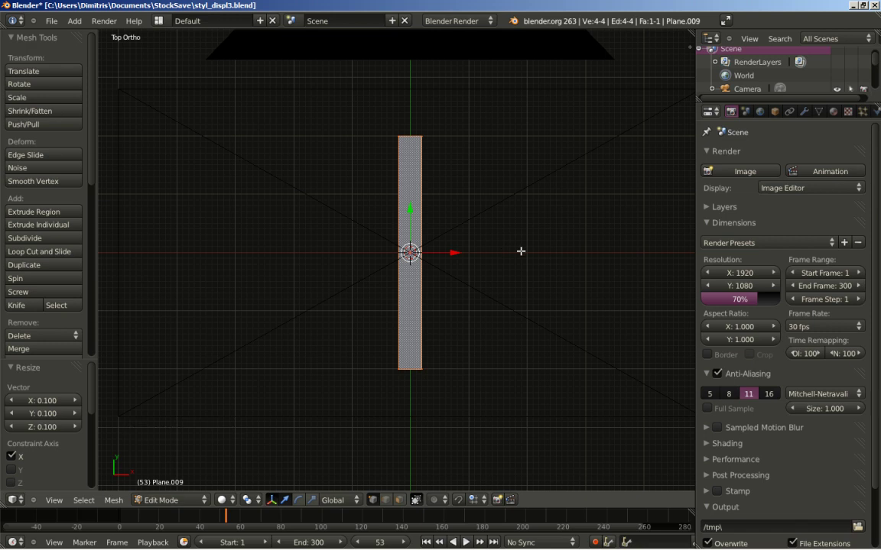
{"action": "key", "text": "KP_0"}
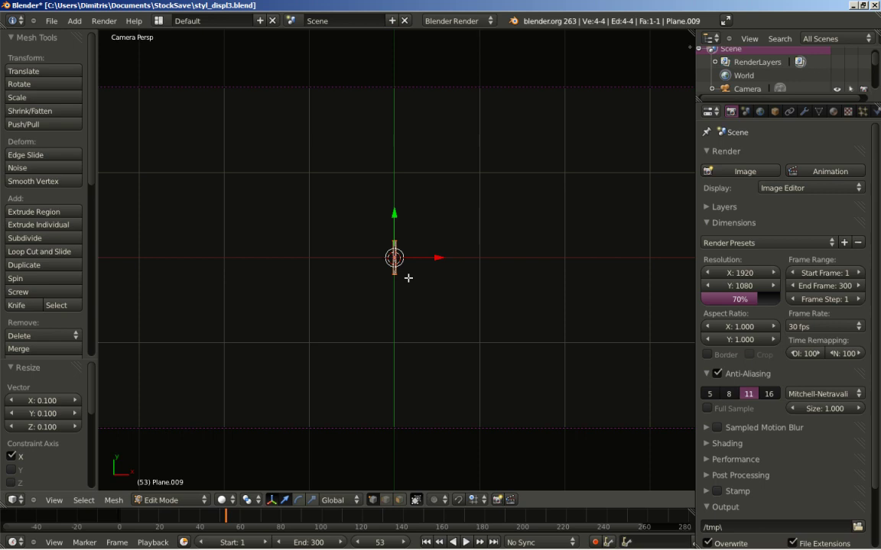
- Scale the strip by 0.5, move it to Y 1.856, and exit Edit Mode
{"action": "key", "text": "s"}
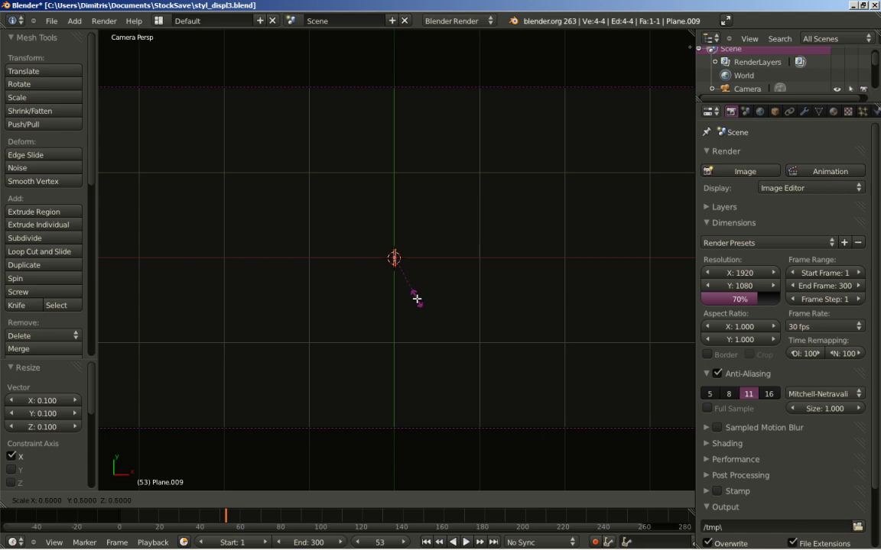
{"action": "left_click", "coordinate": [417, 298], "text": "ctrl"}
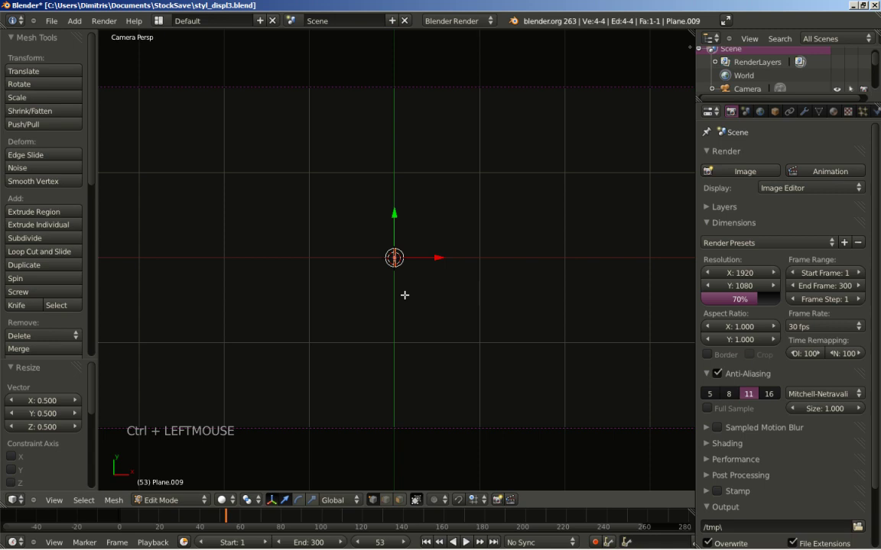
{"action": "key", "text": "g"}
{"action": "key", "text": "y"}
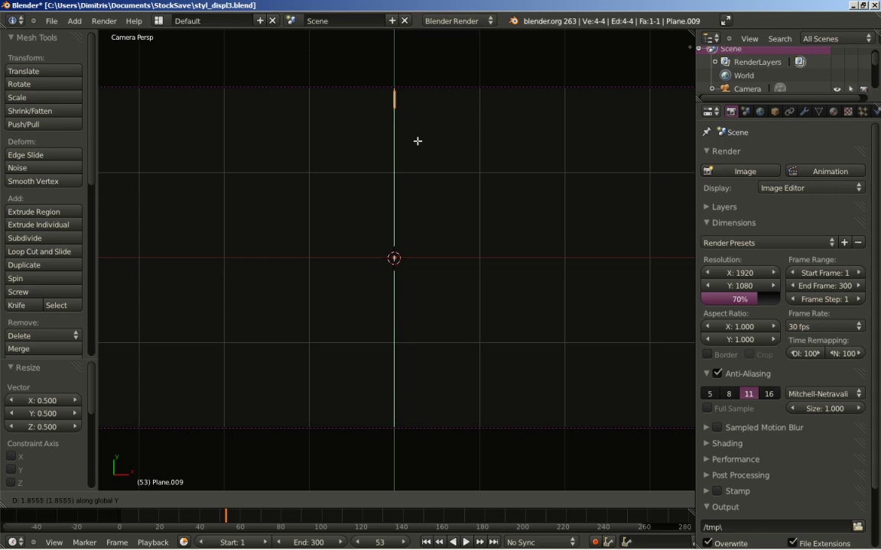
{"action": "left_click", "coordinate": [417, 141], "text": "shift"}
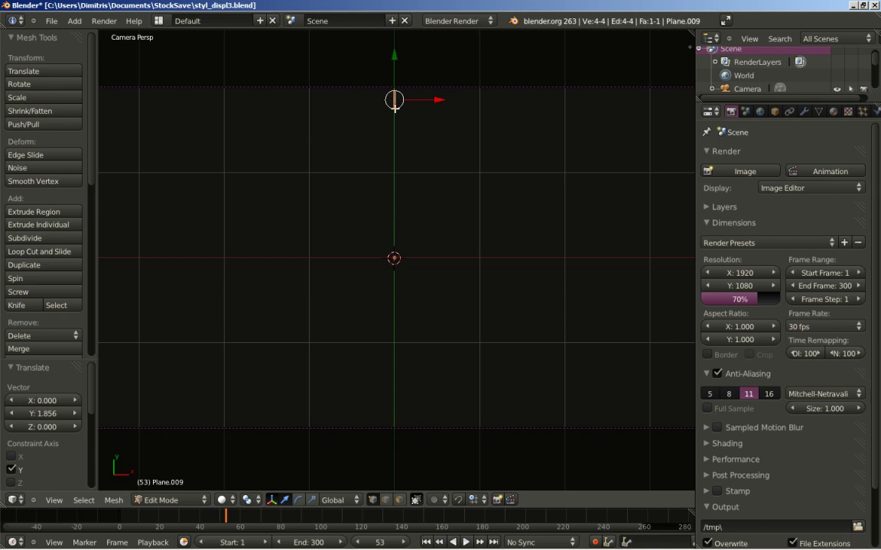
{"action": "key", "text": "Tab"}
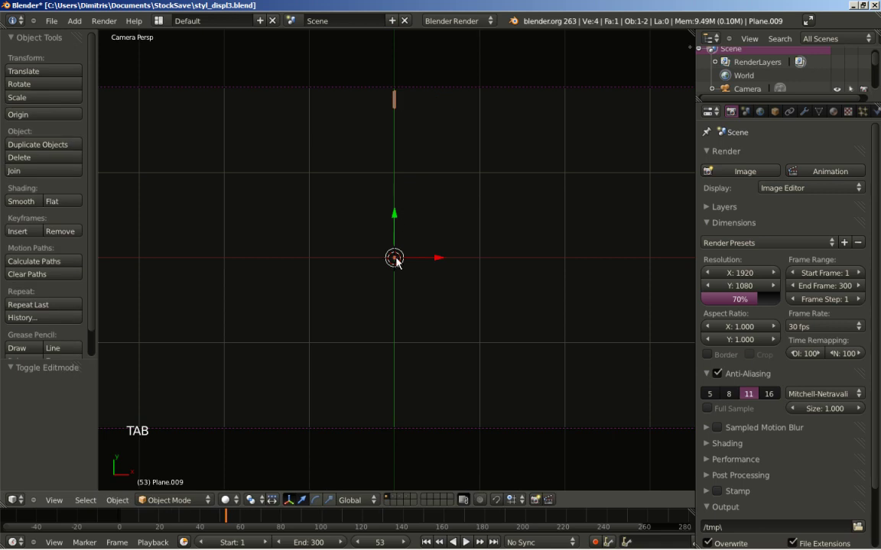
- Orbit and pan to frame Plane.009 and the origin, then show its Modifiers tab
{"action": "scroll", "coordinate": [404, 246], "scroll_direction": "up", "scroll_amount": 1}
{"action": "middle_click_drag", "start_coordinate": [405, 260], "coordinate": [378, 232]}
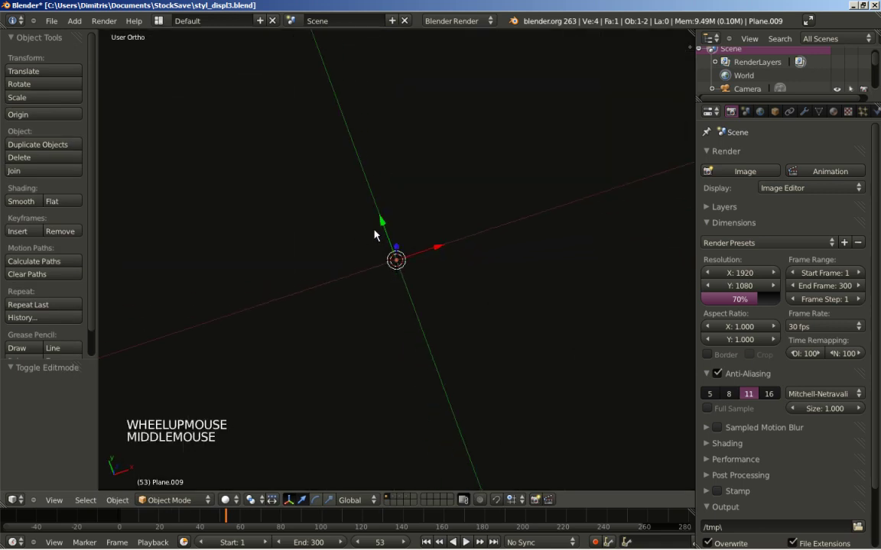
{"action": "scroll", "coordinate": [393, 260], "scroll_direction": "down", "scroll_amount": 5}
{"action": "scroll", "coordinate": [397, 266], "scroll_direction": "down", "scroll_amount": 4}
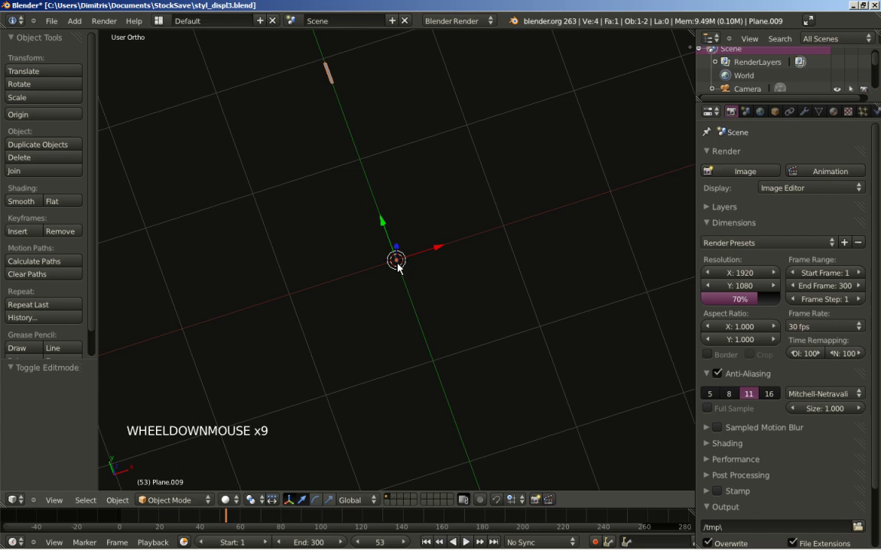
{"action": "middle_click_drag", "start_coordinate": [306, 247], "coordinate": [373, 302], "text": "shift"}
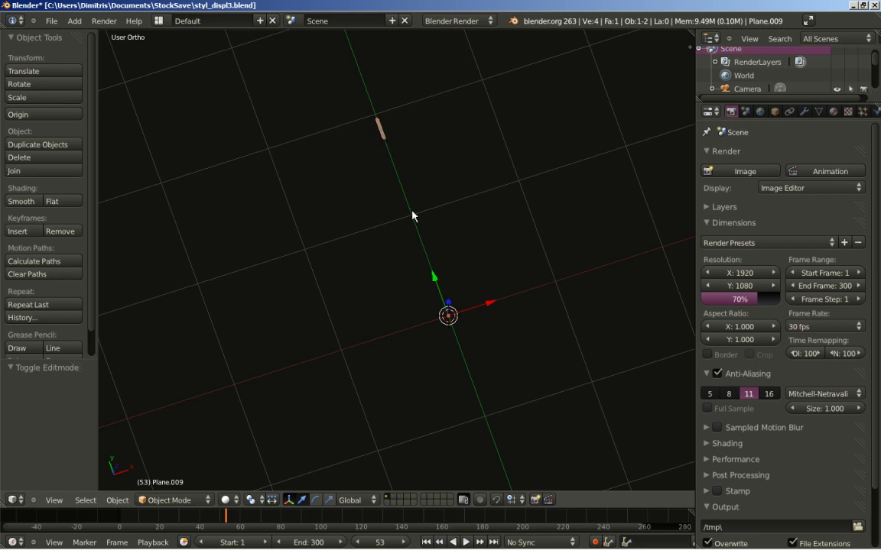
{"action": "scroll", "coordinate": [414, 220], "scroll_direction": "down", "scroll_amount": 2}
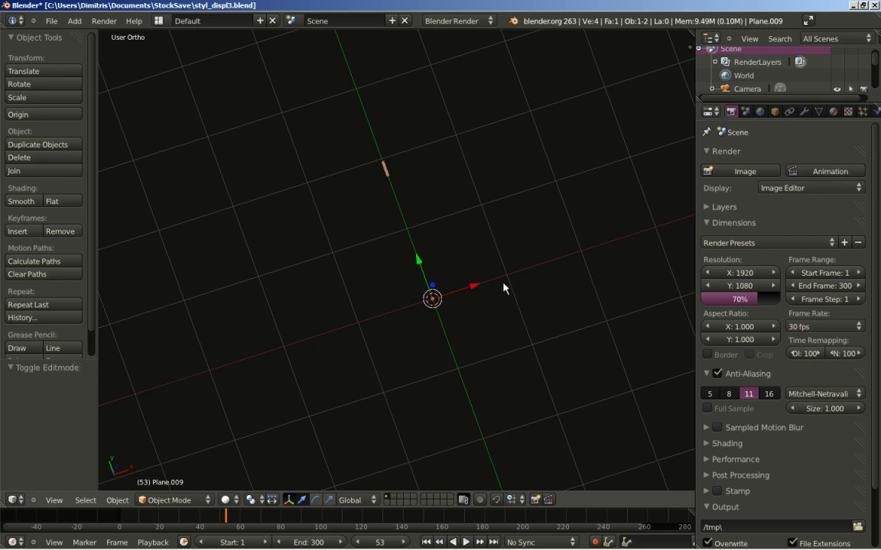
{"action": "middle_click_drag", "start_coordinate": [431, 358], "coordinate": [375, 337]}
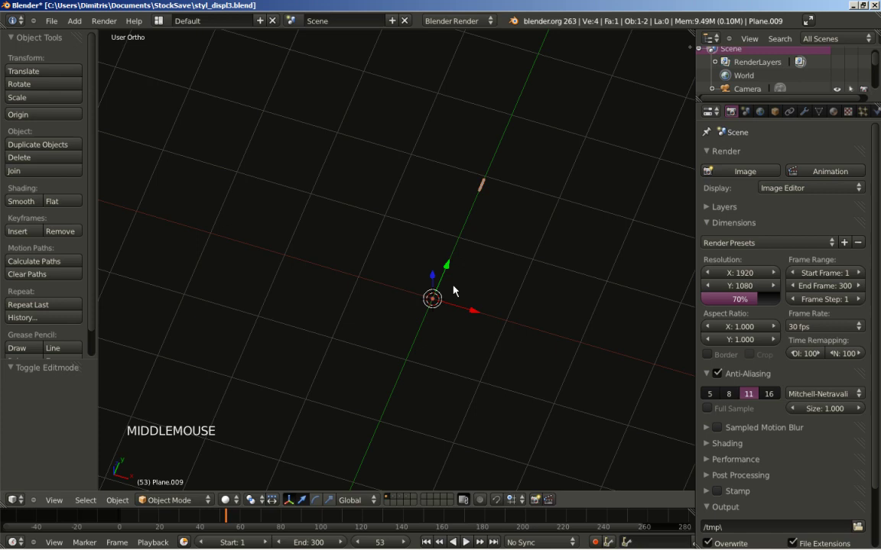
{"action": "middle_click_drag", "start_coordinate": [448, 299], "coordinate": [336, 279], "text": "shift"}
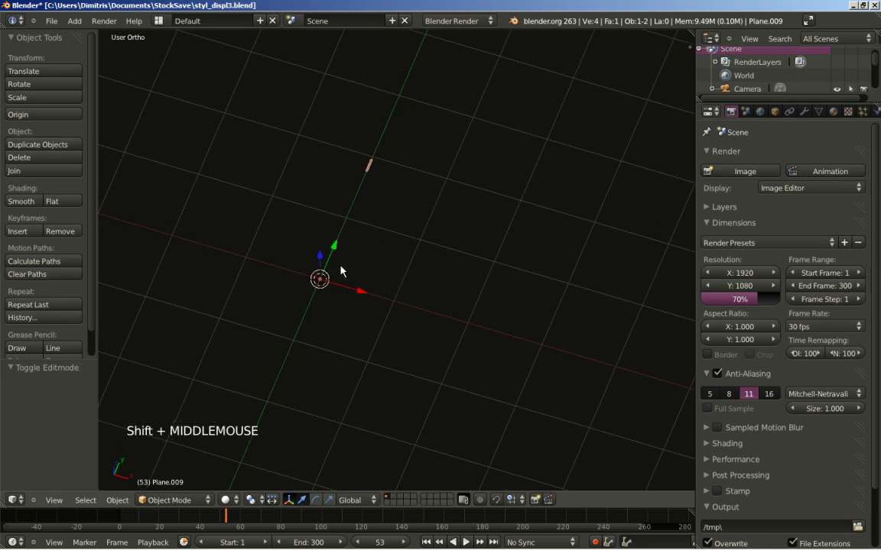
{"action": "left_click", "coordinate": [803, 112]}
- Add an Array modifier to Plane.009 (count 2, relative offset 1.0 X) and zoom in on the strip
{"action": "left_click", "coordinate": [768, 156]}
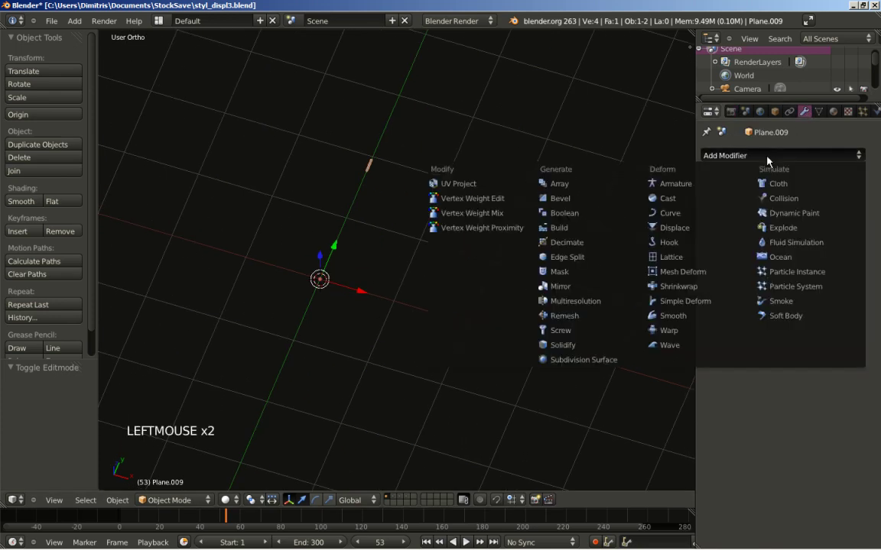
{"action": "left_click", "coordinate": [583, 184]}
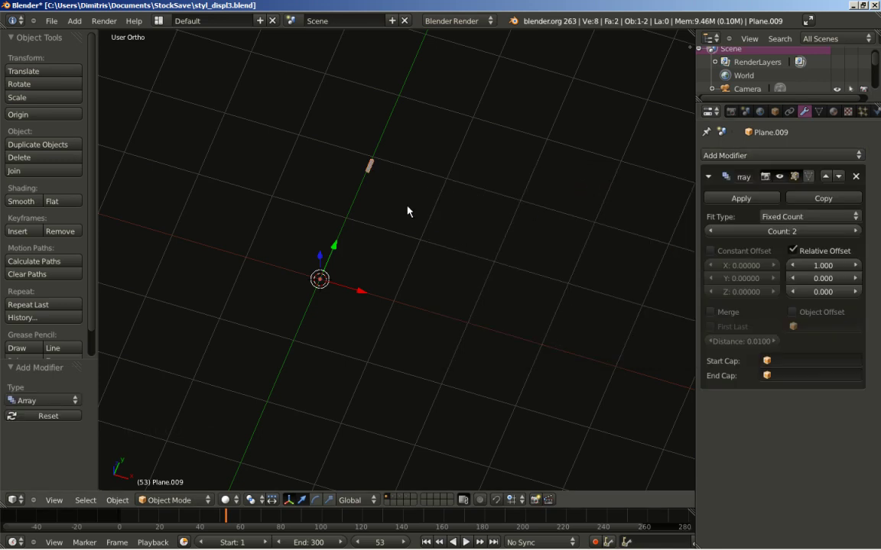
{"action": "middle_click_drag", "start_coordinate": [385, 190], "coordinate": [430, 216], "text": "shift"}
{"action": "scroll", "coordinate": [457, 236], "scroll_direction": "up", "scroll_amount": 1}
{"action": "scroll", "coordinate": [457, 235], "scroll_direction": "up", "scroll_amount": 3}
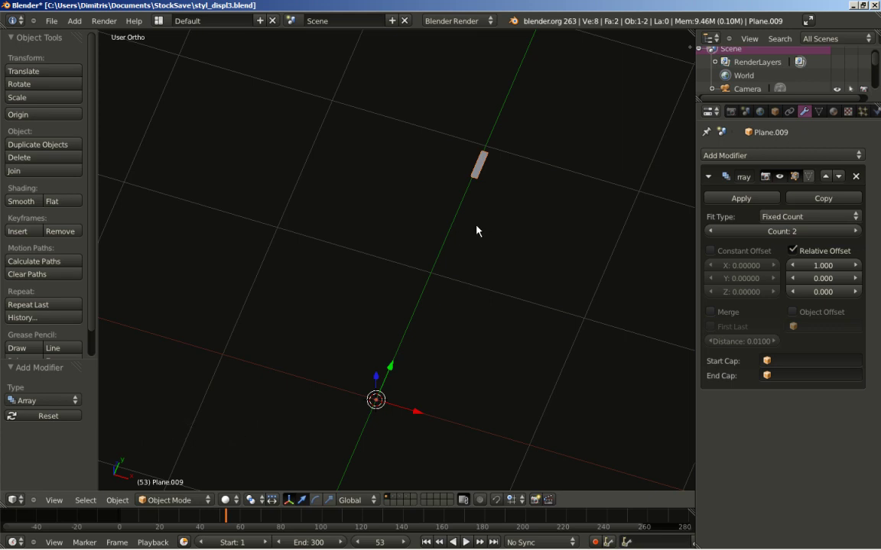
- Add an empty at the origin and rename Empty.001 to EmptyLoad
{"action": "key", "text": "shift+a"}
{"action": "mouse_move", "coordinate": [488, 227]}
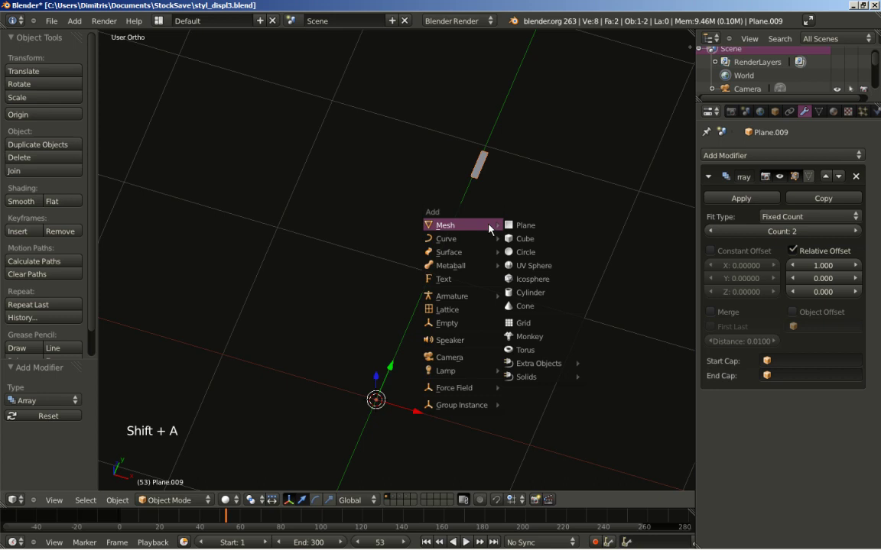
{"action": "left_click", "coordinate": [481, 328]}
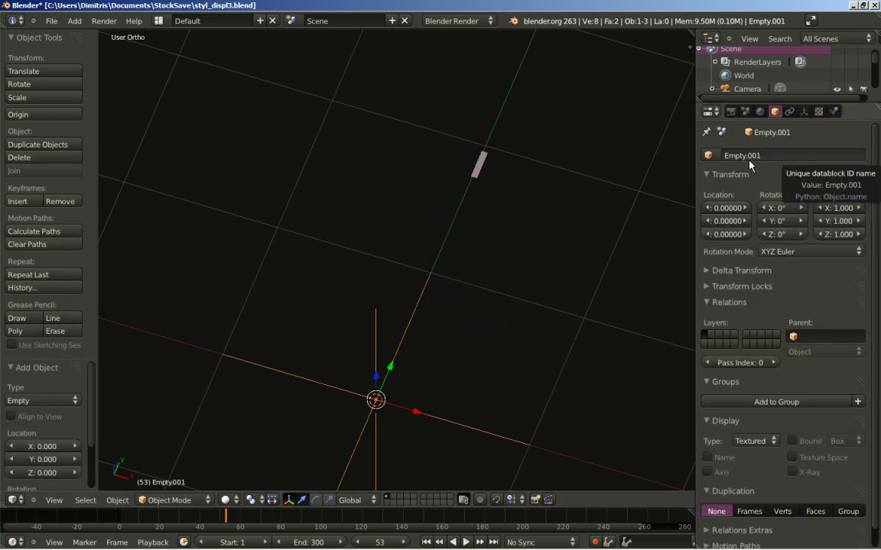
{"action": "left_click_drag", "start_coordinate": [762, 155], "coordinate": [744, 165]}
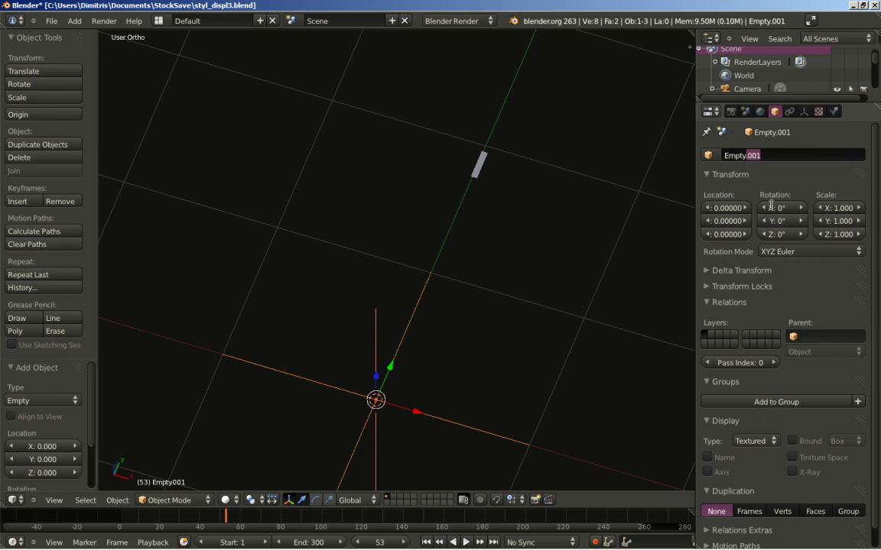
{"action": "type", "text": "Load"}
{"action": "key", "text": "Return"}
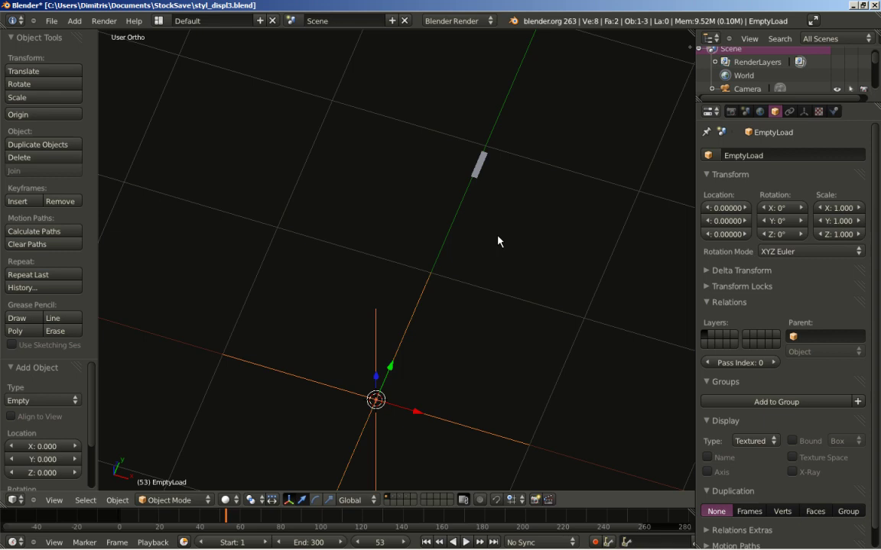
- Switch Plane.009's Array from Relative Offset to Object Offset with EmptyLoad
{"action": "right_click", "coordinate": [480, 172]}
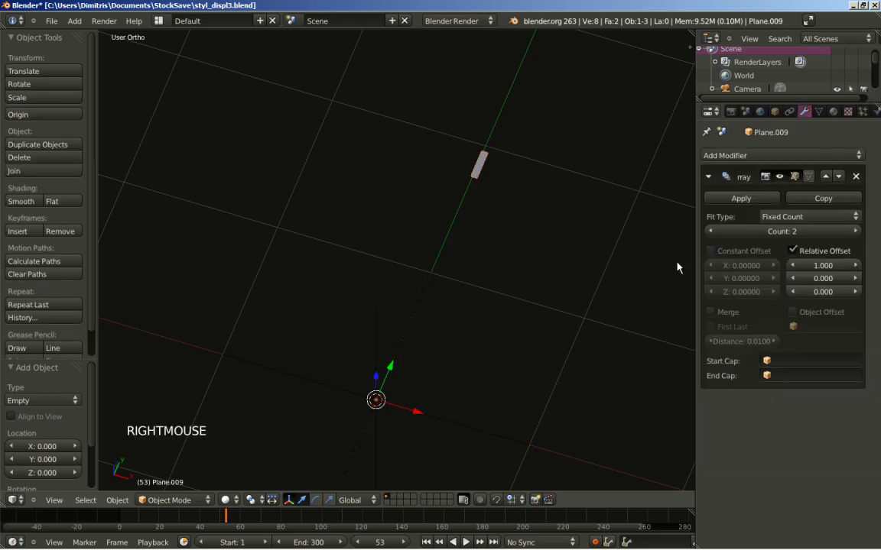
{"action": "left_click", "coordinate": [793, 251]}
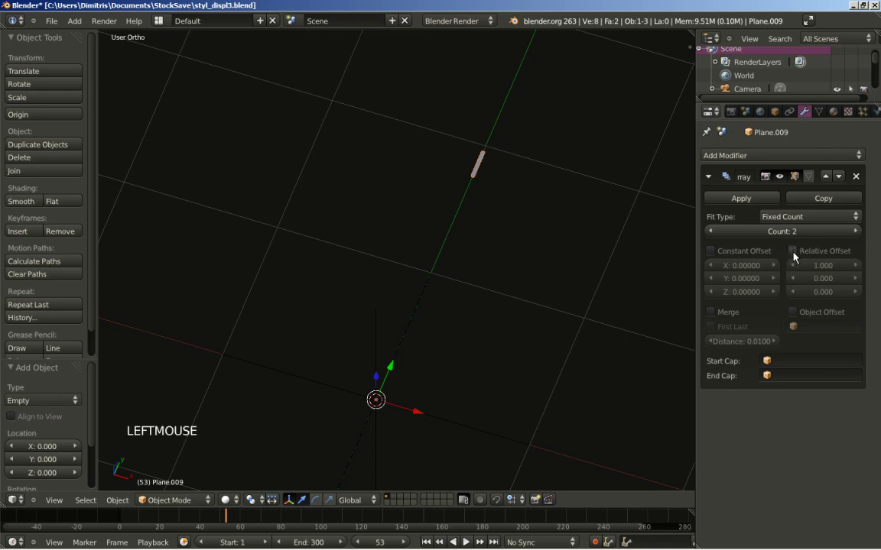
{"action": "left_click", "coordinate": [794, 313]}
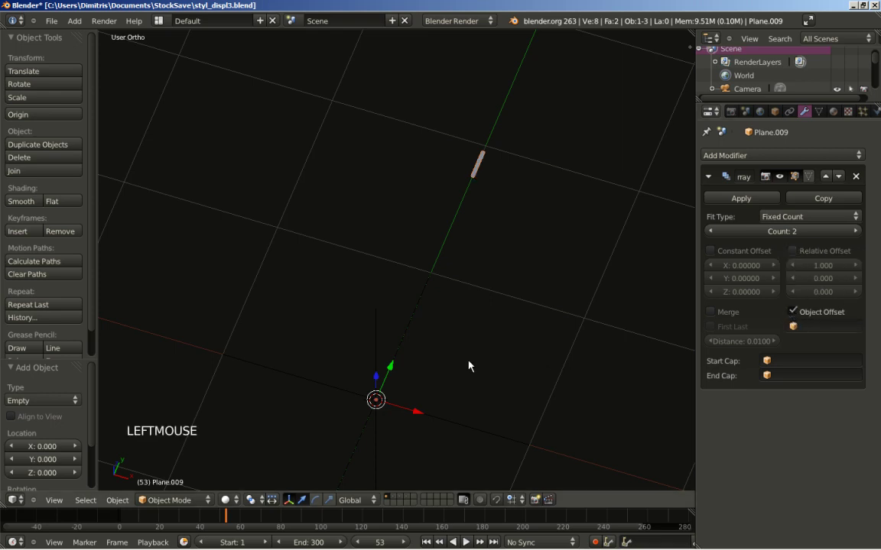
{"action": "left_click", "coordinate": [812, 326]}
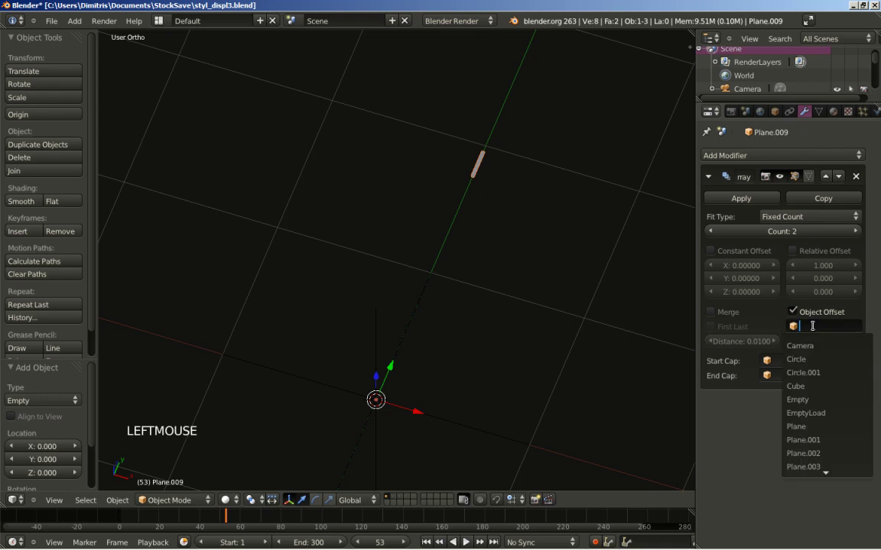
{"action": "left_click", "coordinate": [835, 411]}
{"action": "scroll", "coordinate": [556, 348], "scroll_direction": "down", "scroll_amount": 1}
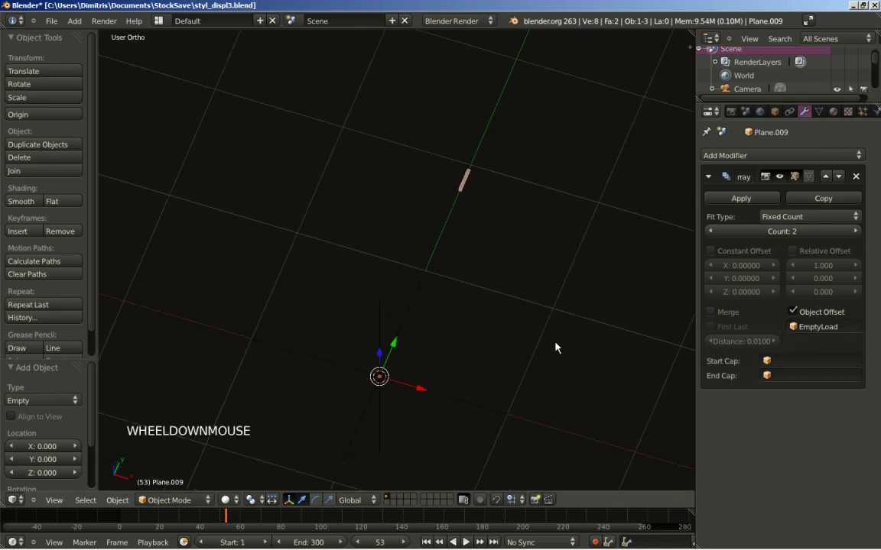
- Select EmptyLoad and set its Z rotation to -1° in Object properties
{"action": "right_click", "coordinate": [418, 294]}
{"action": "middle_click_drag", "start_coordinate": [419, 291], "coordinate": [590, 290]}
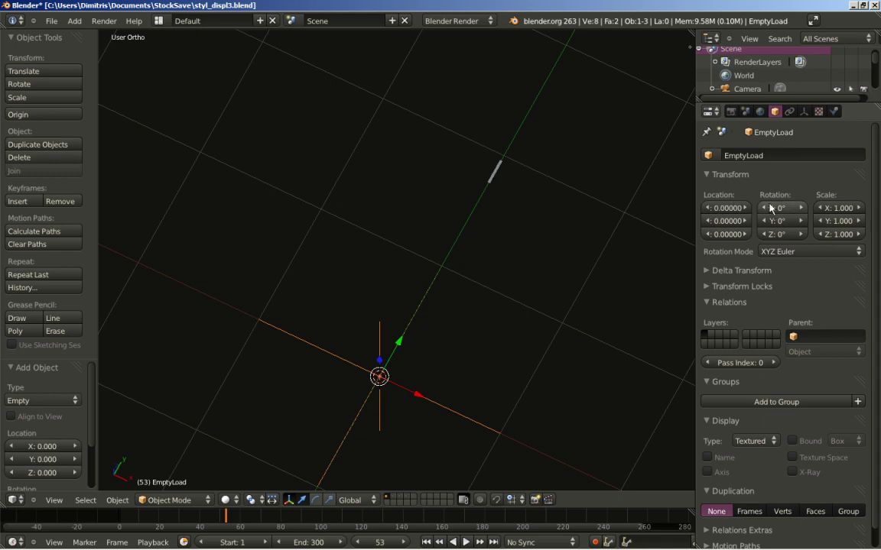
{"action": "middle_click_drag", "start_coordinate": [542, 319], "coordinate": [448, 284], "text": "shift"}
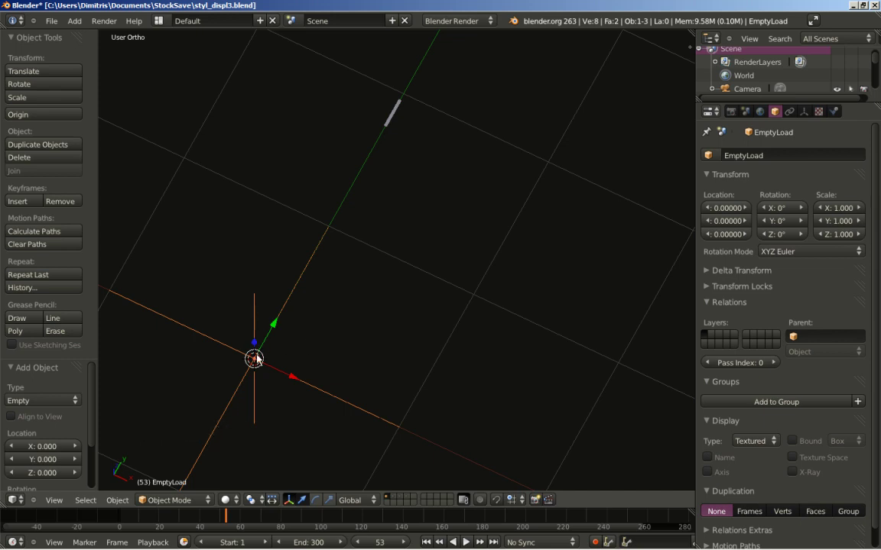
{"action": "left_click", "coordinate": [800, 236]}
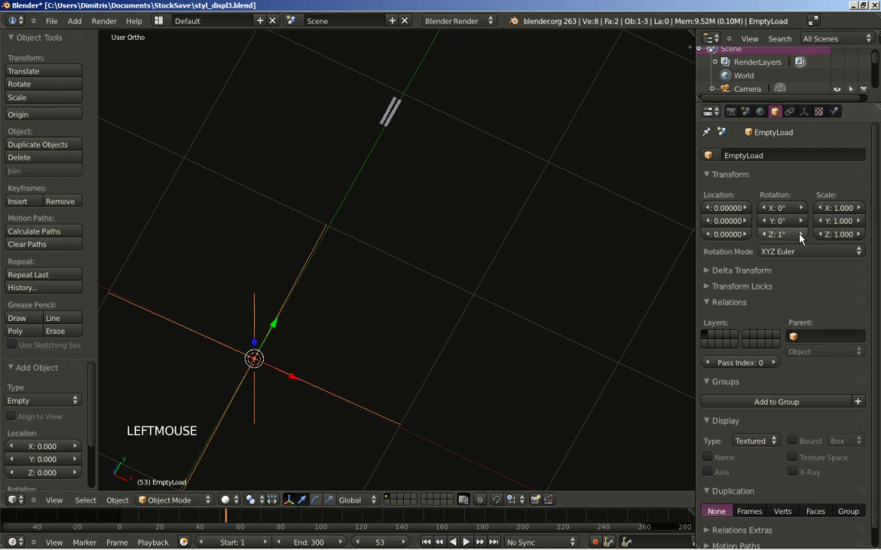
{"action": "left_click", "coordinate": [763, 236]}
{"action": "left_click", "coordinate": [763, 236]}
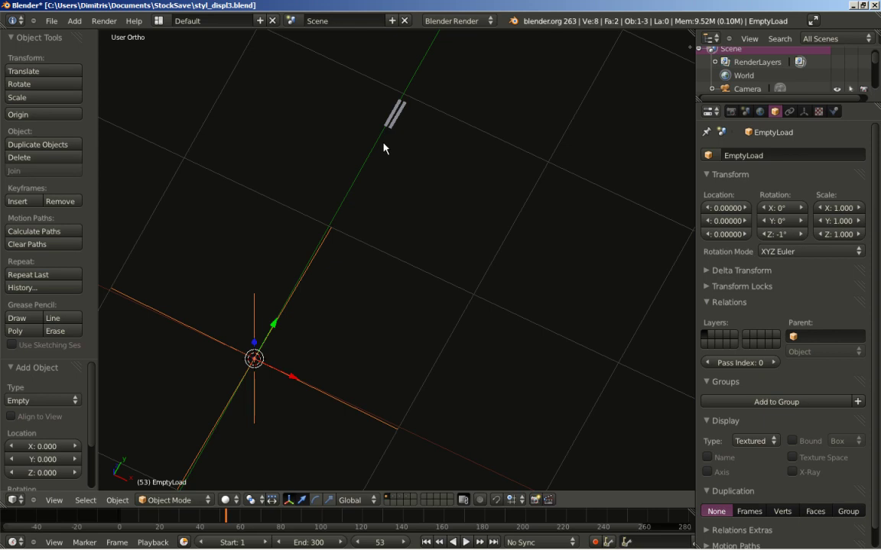
- Select Plane.009 and raise its Array count from 2 to 360
{"action": "right_click", "coordinate": [393, 122]}
{"action": "scroll", "coordinate": [396, 125], "scroll_direction": "down", "scroll_amount": 2}
{"action": "scroll", "coordinate": [396, 125], "scroll_direction": "down", "scroll_amount": 2}
{"action": "middle_click_drag", "start_coordinate": [299, 270], "coordinate": [361, 203], "text": "shift"}
{"action": "left_click_drag", "start_coordinate": [772, 231], "coordinate": [870, 264]}
{"action": "left_click_drag", "start_coordinate": [810, 236], "coordinate": [878, 245]}
{"action": "left_click", "coordinate": [711, 231]}
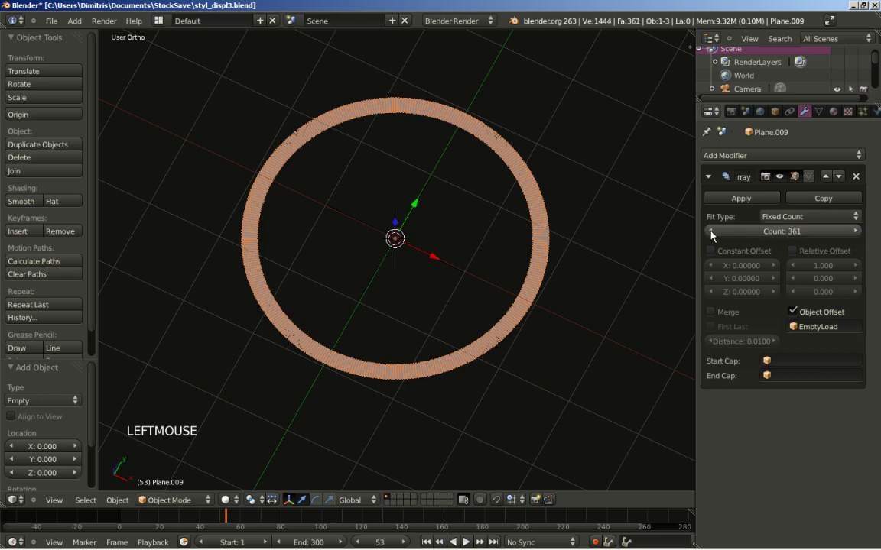
{"action": "left_click", "coordinate": [712, 230]}
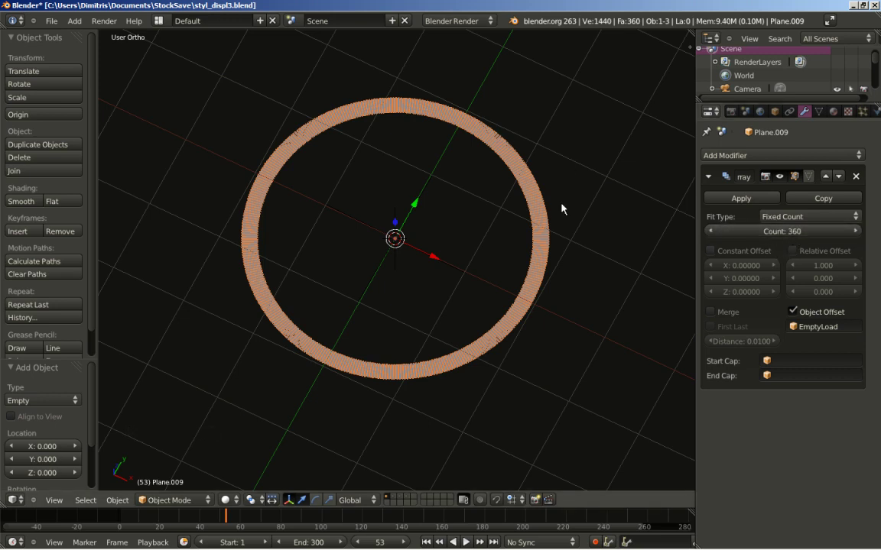
- Check count 359 for a gap, restore 360, and centre the full ring in view
{"action": "middle_click_drag", "start_coordinate": [471, 147], "coordinate": [416, 286], "text": "shift"}
{"action": "scroll", "coordinate": [417, 282], "scroll_direction": "up", "scroll_amount": 8}
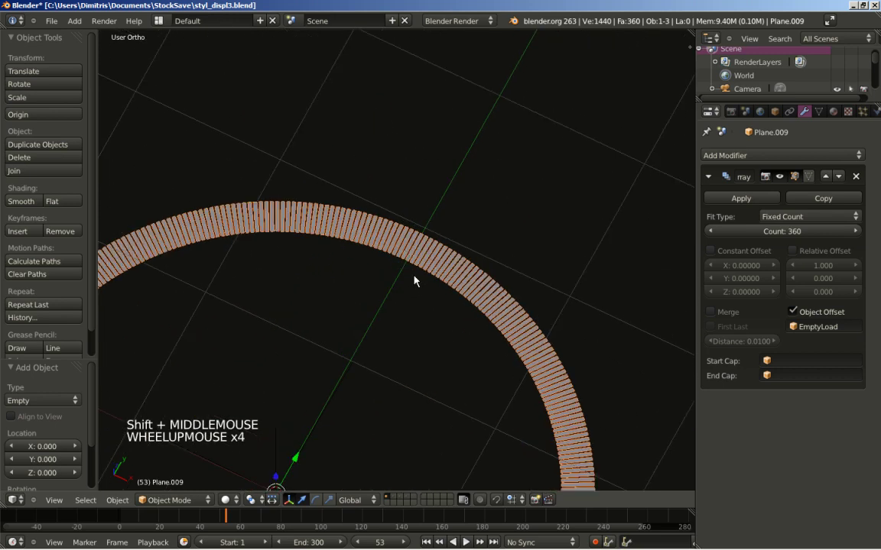
{"action": "left_click", "coordinate": [710, 232]}
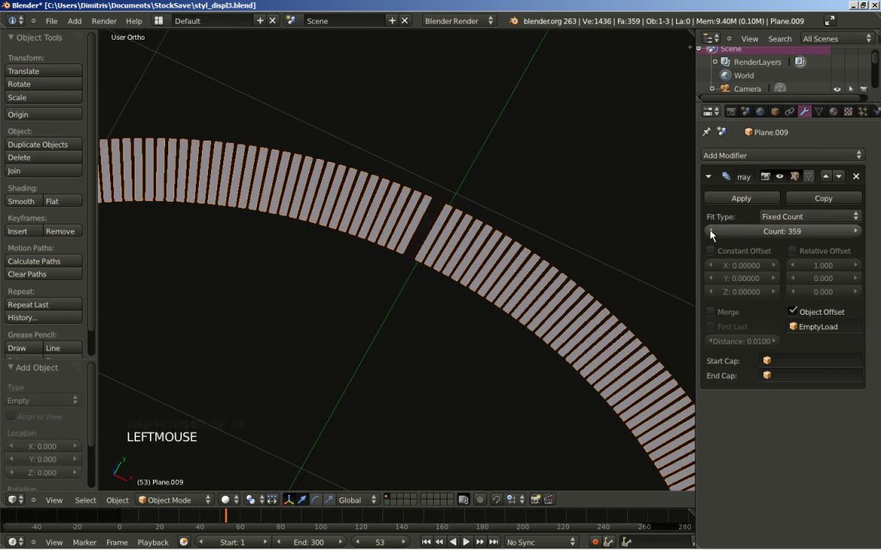
{"action": "left_click", "coordinate": [854, 231]}
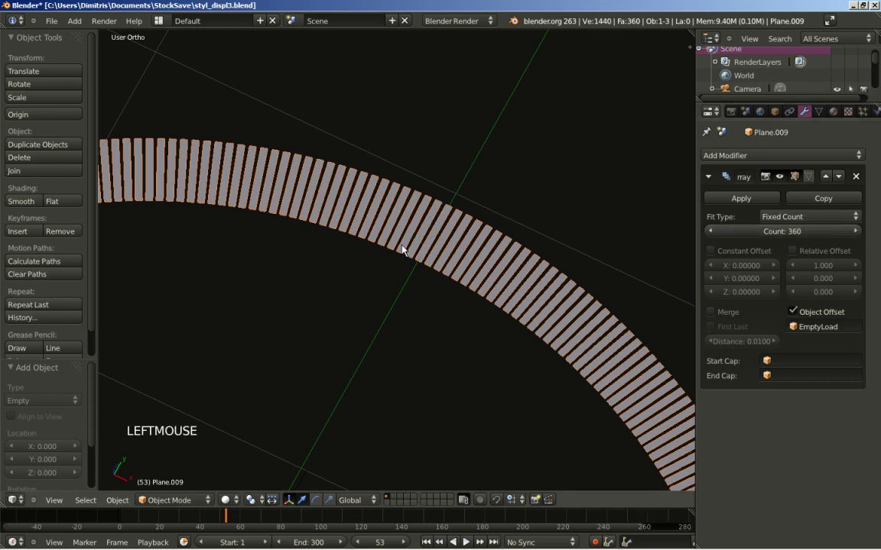
{"action": "scroll", "coordinate": [422, 295], "scroll_direction": "down", "scroll_amount": 6}
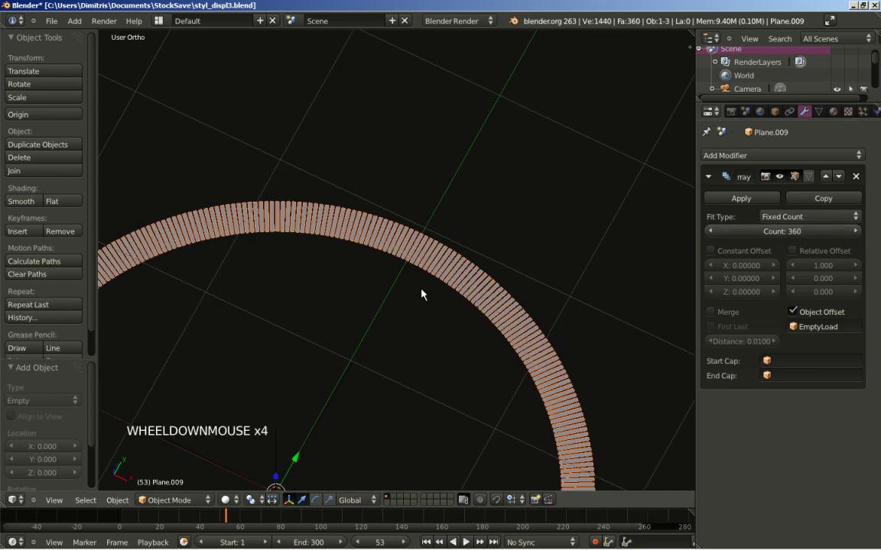
{"action": "middle_click_drag", "start_coordinate": [423, 295], "coordinate": [357, 265], "text": "shift"}
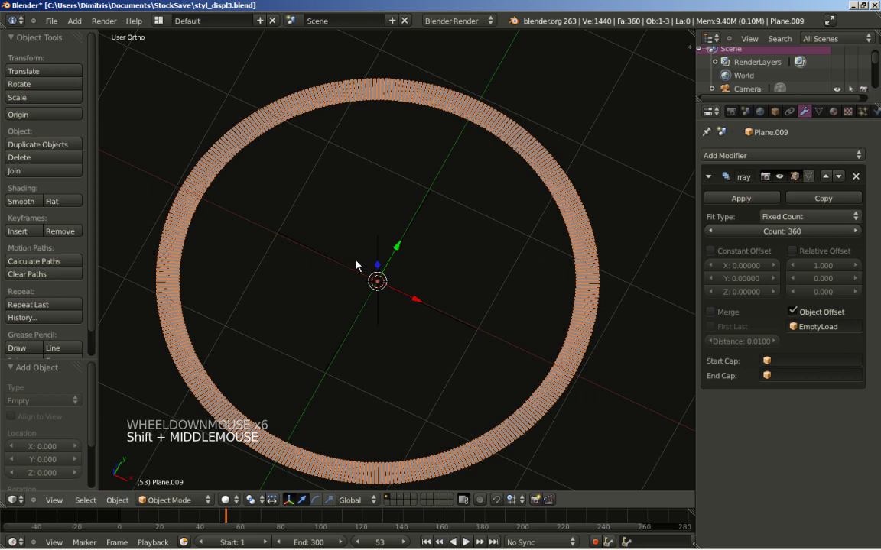
- In the camera view, scale the tick strip's mesh to 0.8 along Y in Edit Mode
{"action": "key", "text": "KP_0"}
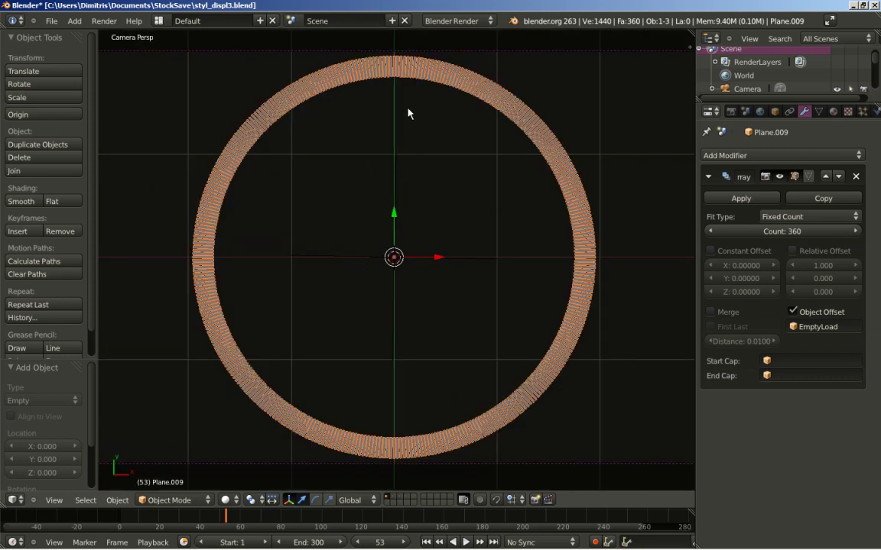
{"action": "key", "text": "Tab"}
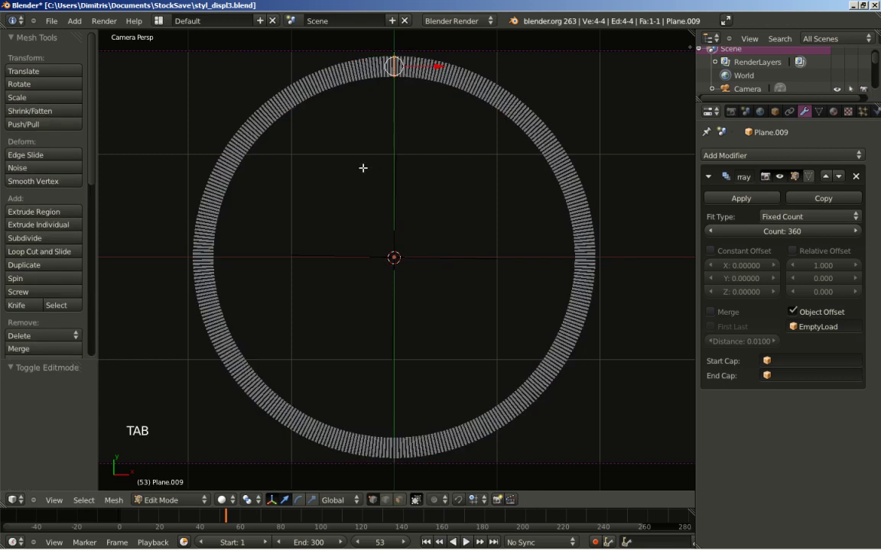
{"action": "key", "text": "s"}
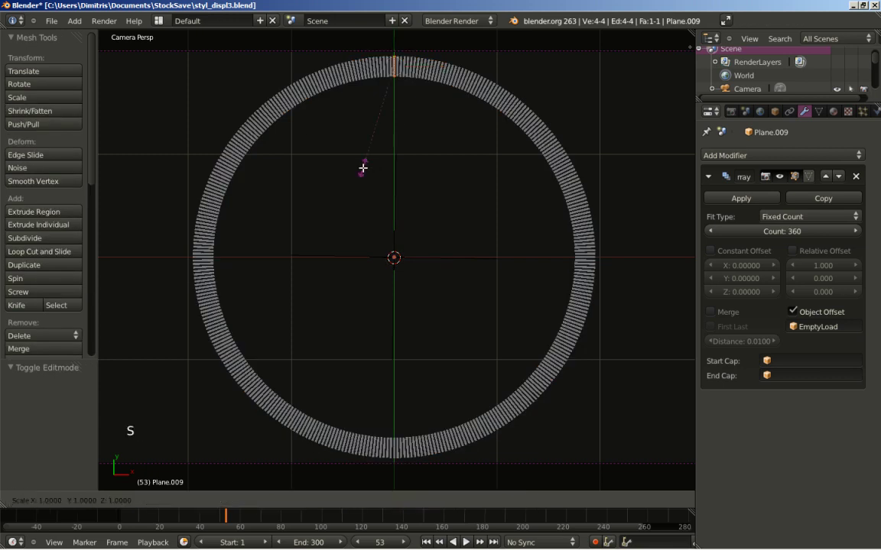
{"action": "key", "text": "y"}
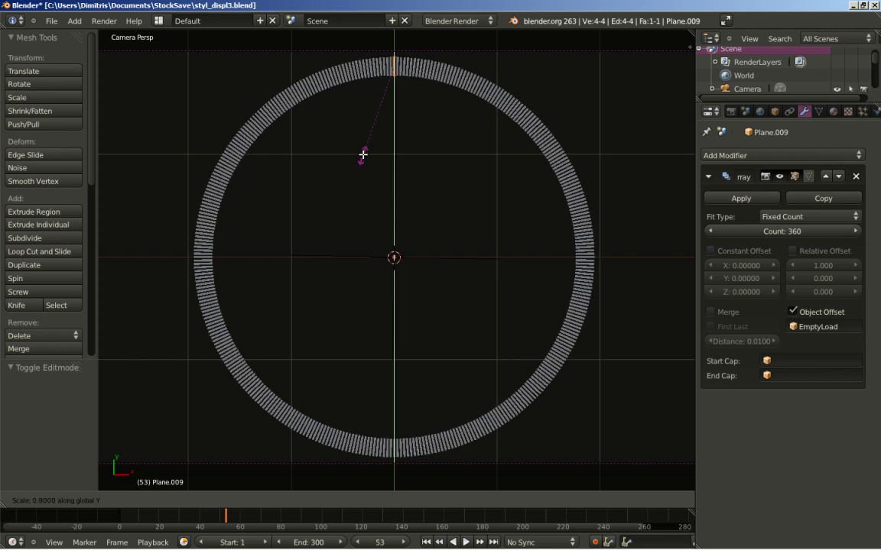
{"action": "left_click", "coordinate": [364, 147], "text": "ctrl"}
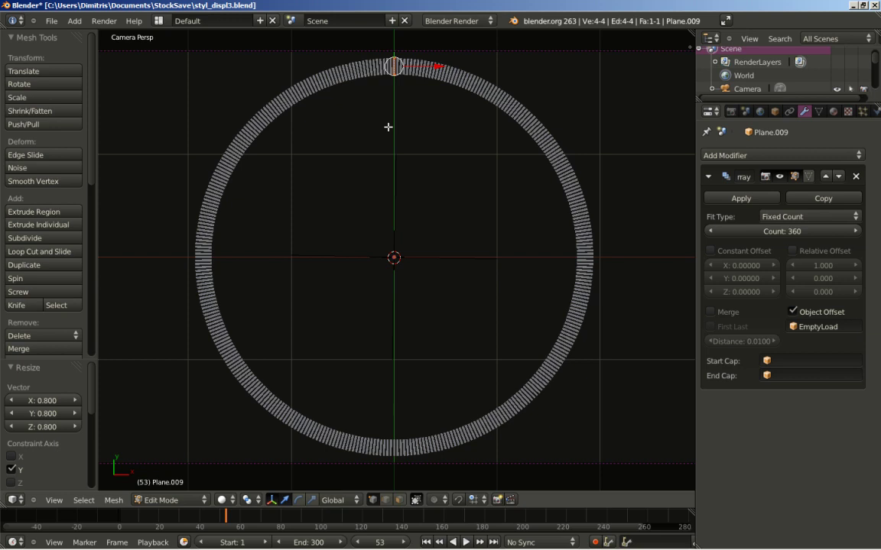
{"action": "key", "text": "Tab"}
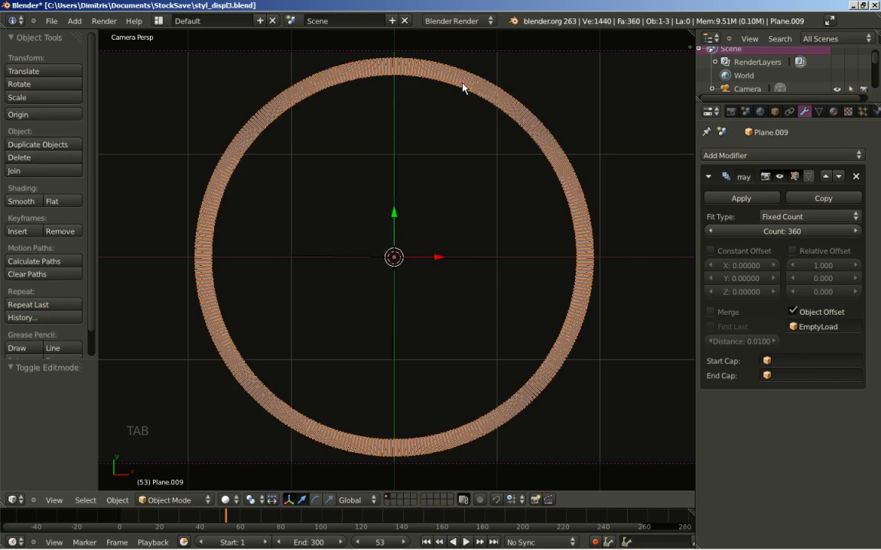
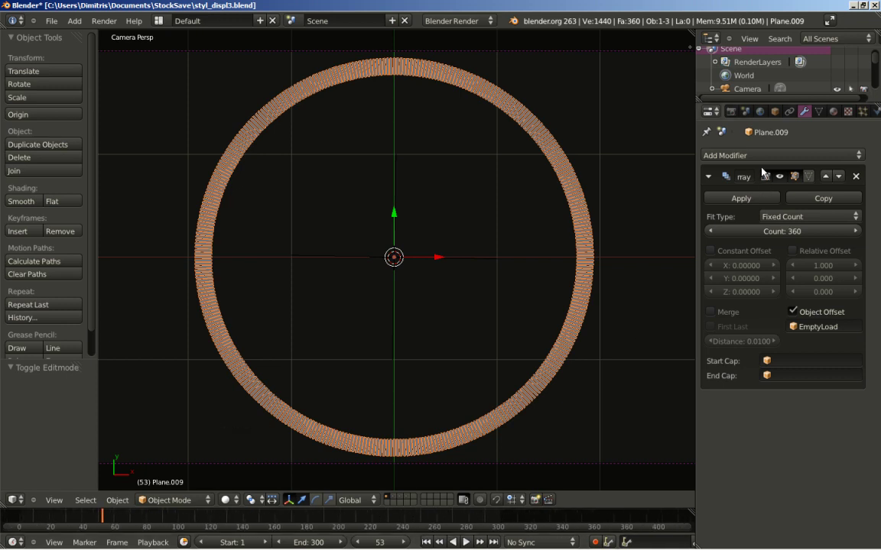
- Set the animation's End Frame to 360 and jump to frame 360
{"action": "left_click", "coordinate": [732, 112]}
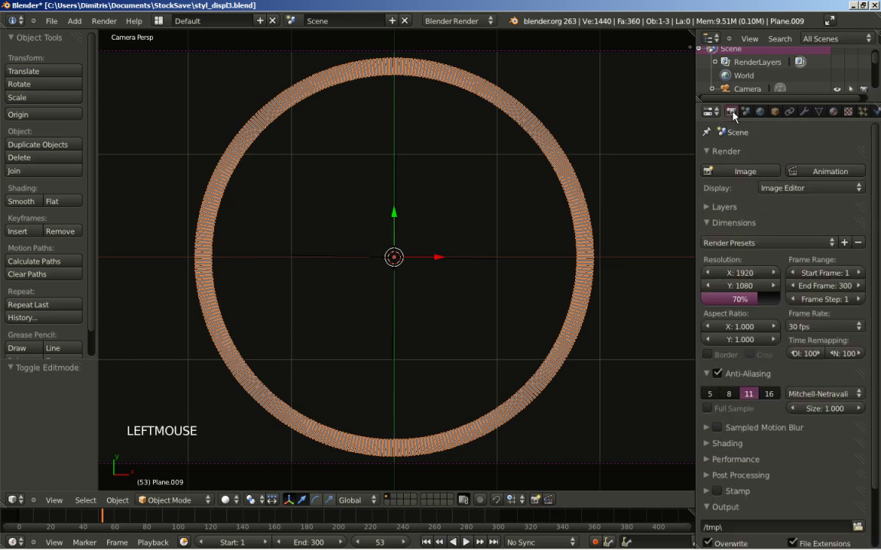
{"action": "left_click", "coordinate": [832, 286]}
{"action": "type", "text": "360"}
{"action": "key", "text": "Return"}
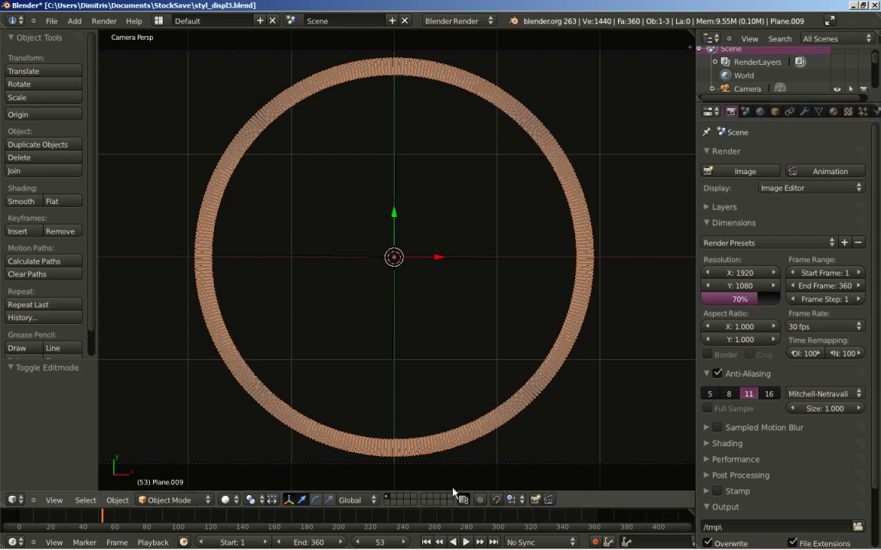
{"action": "left_click", "coordinate": [494, 543]}
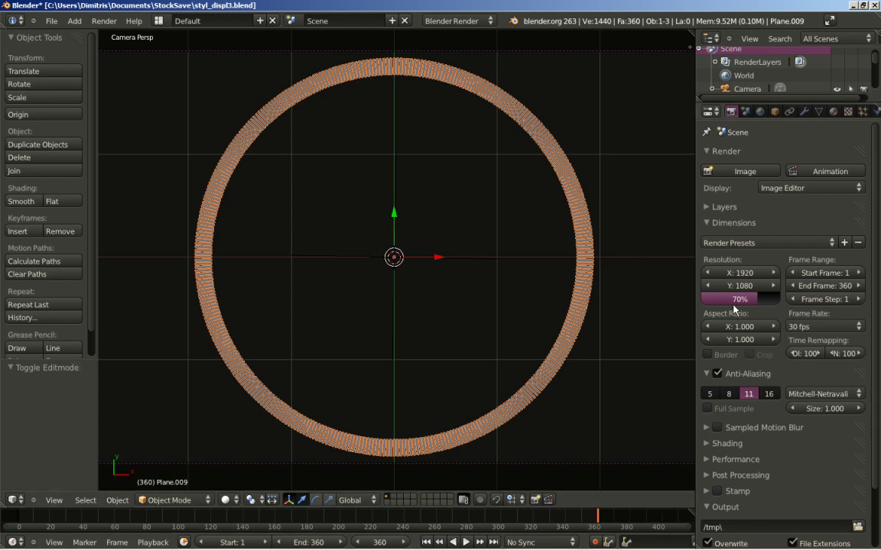
{"action": "left_click", "coordinate": [804, 113]}
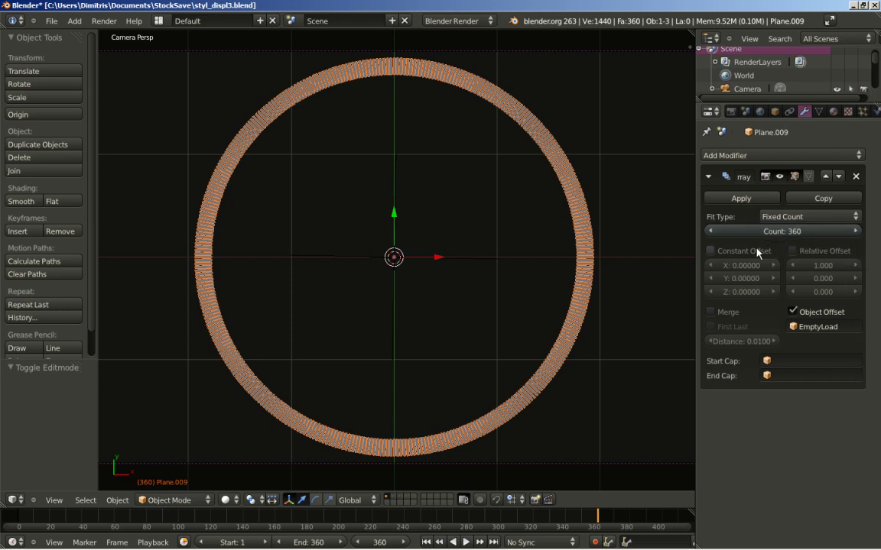
- At frame 1, set the Array modifier's Count to 1
{"action": "left_click", "coordinate": [427, 545]}
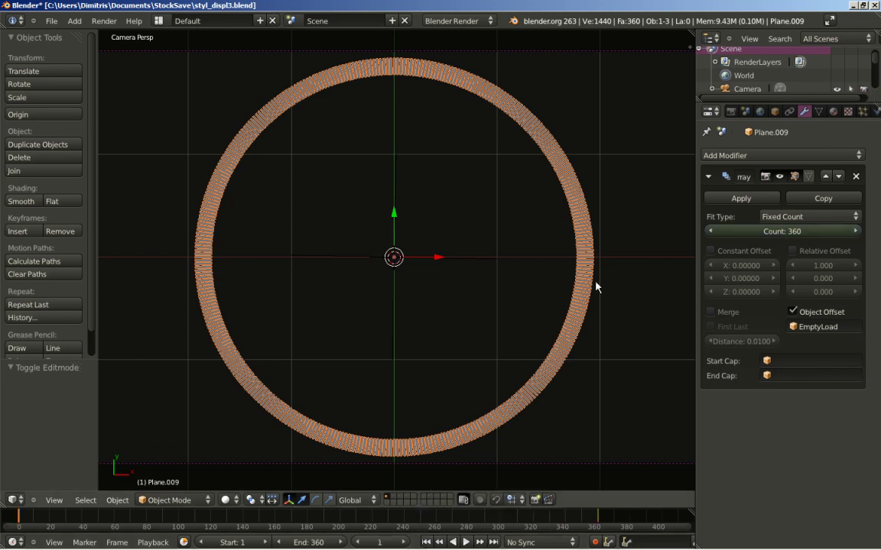
{"action": "left_click", "coordinate": [788, 230]}
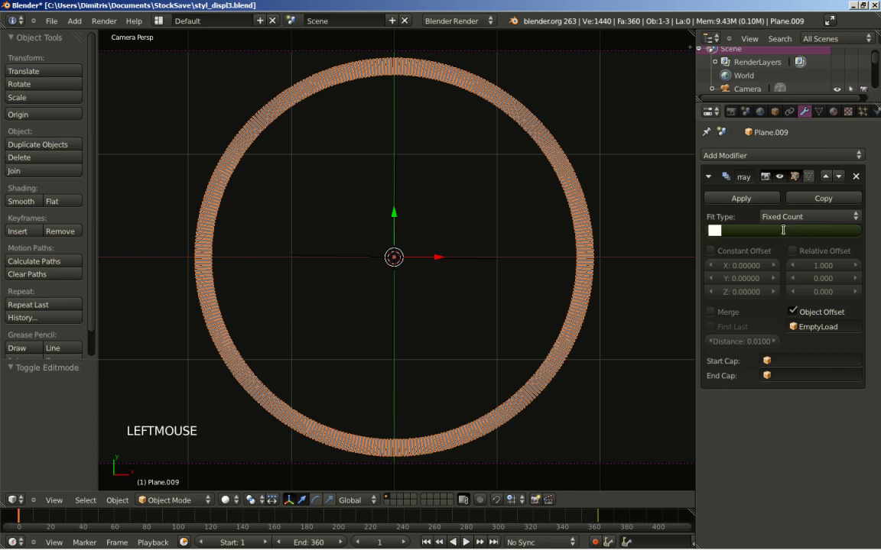
{"action": "type", "text": "1"}
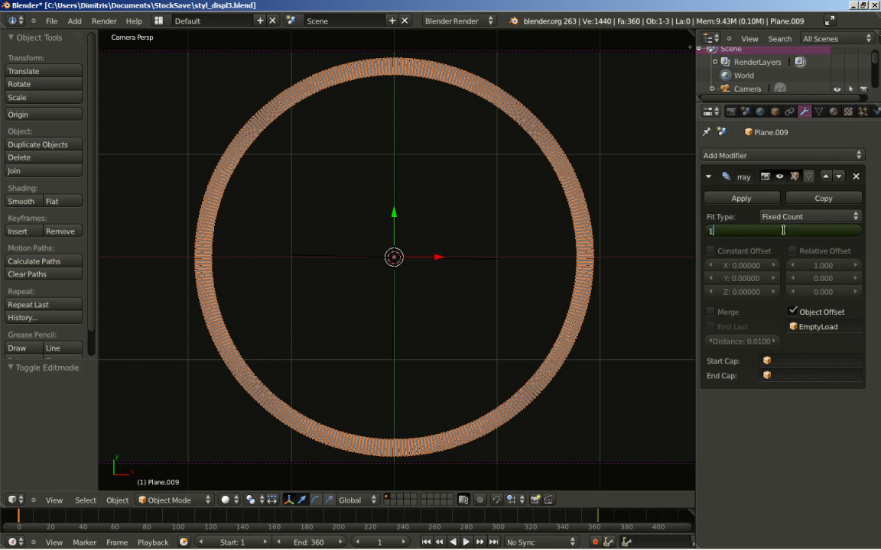
{"action": "key", "text": "Return"}
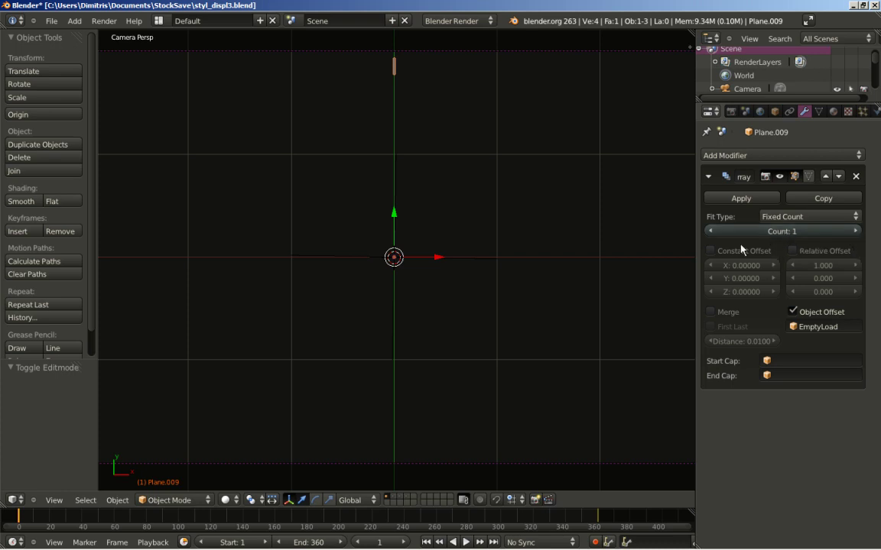
- Play the animation, stop at frame 269 and keyframe the array Count there
{"action": "left_click", "coordinate": [467, 542]}
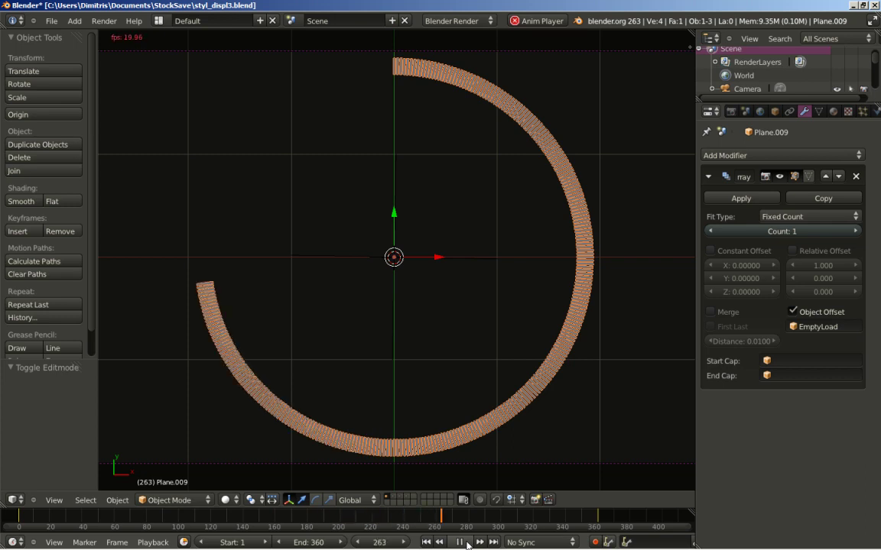
{"action": "left_click", "coordinate": [467, 543]}
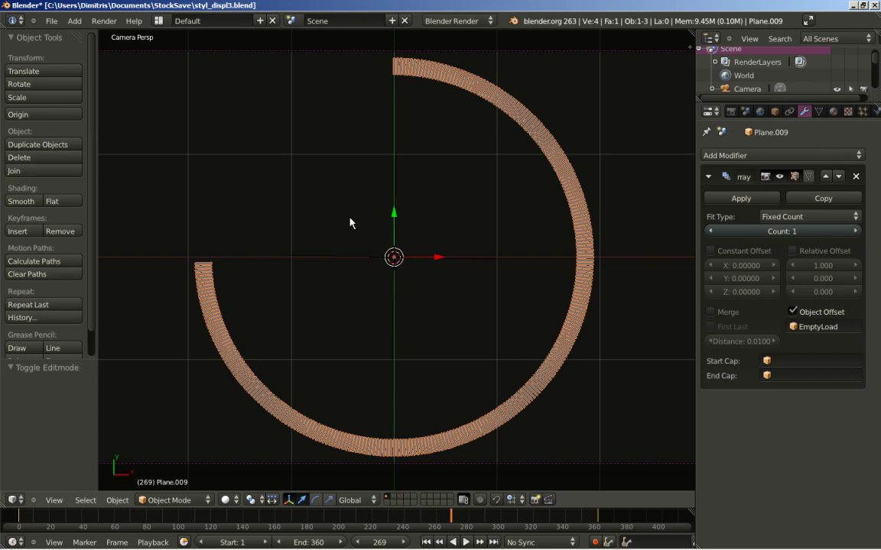
{"action": "key", "text": "alt+a"}
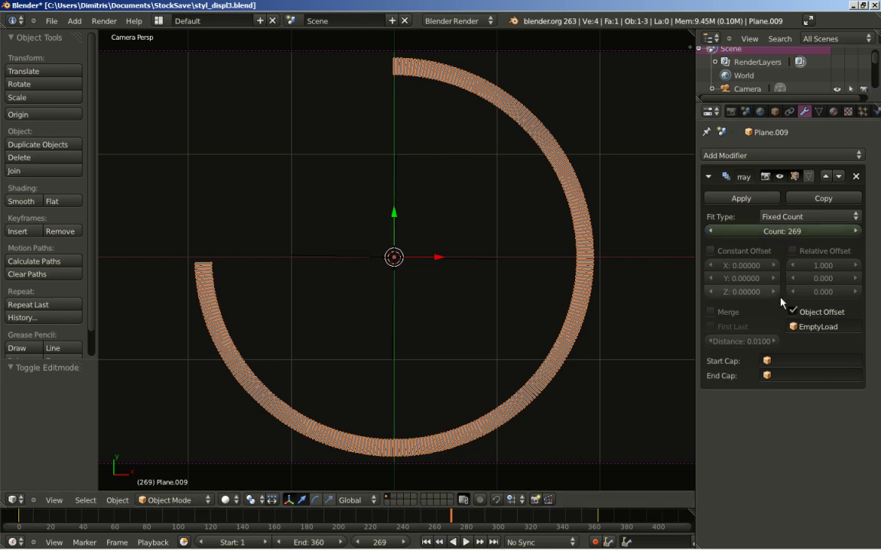
{"action": "key", "text": "Escape"}
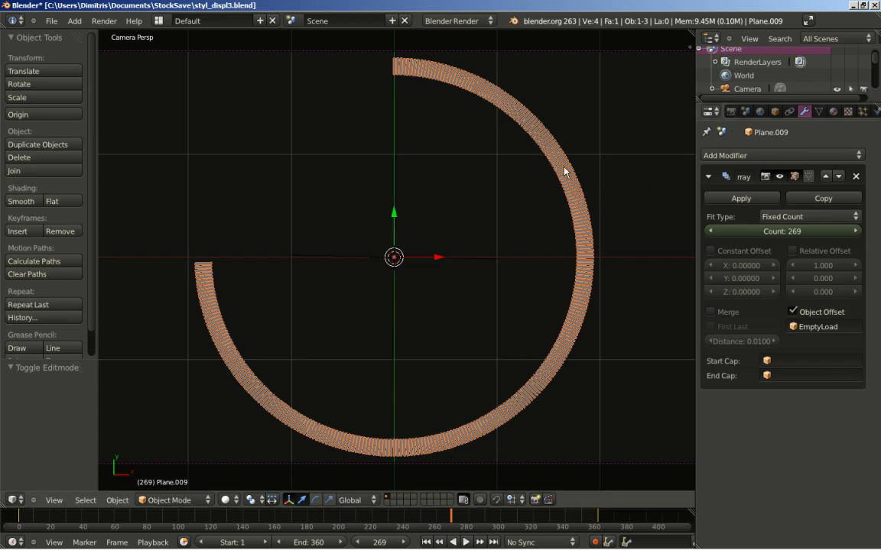
- Create a material named LoadCircle with Specular Intensity 0 and Shadeless enabled
{"action": "left_click", "coordinate": [833, 112]}
{"action": "left_click", "coordinate": [778, 200]}
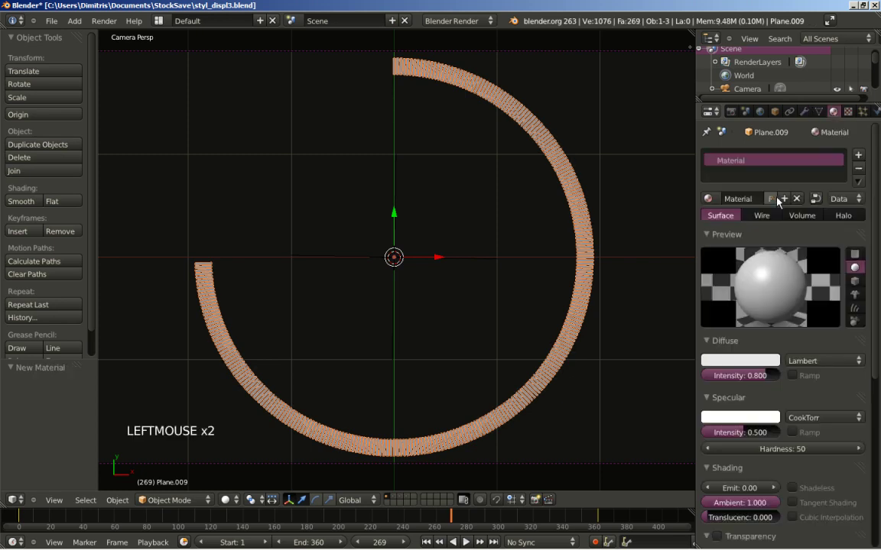
{"action": "left_click", "coordinate": [755, 199]}
{"action": "type", "text": "L"}
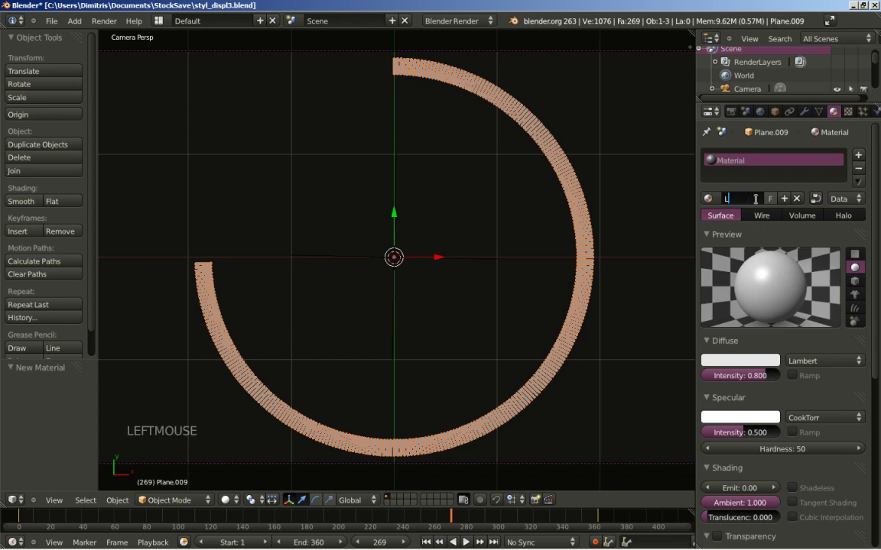
{"action": "type", "text": "oadCircle"}
{"action": "key", "text": "Return"}
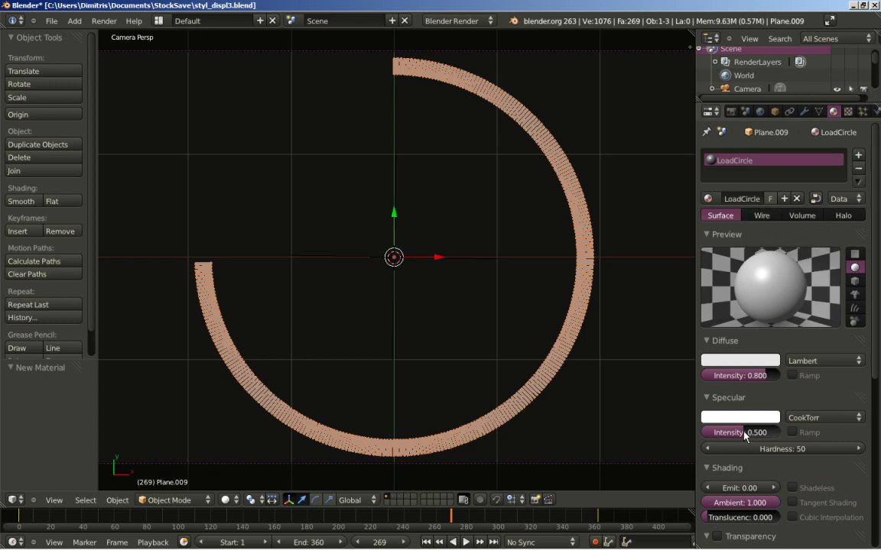
{"action": "left_click_drag", "start_coordinate": [740, 434], "coordinate": [702, 435]}
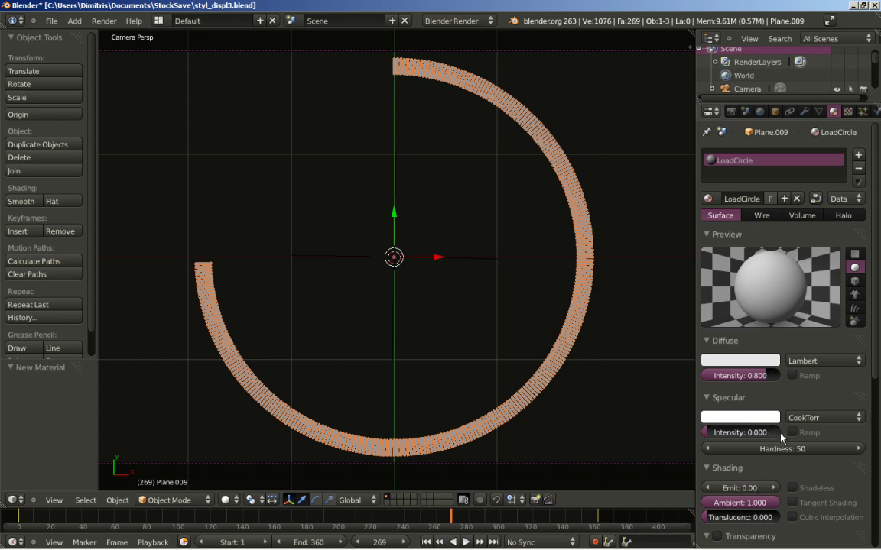
{"action": "left_click", "coordinate": [792, 489]}
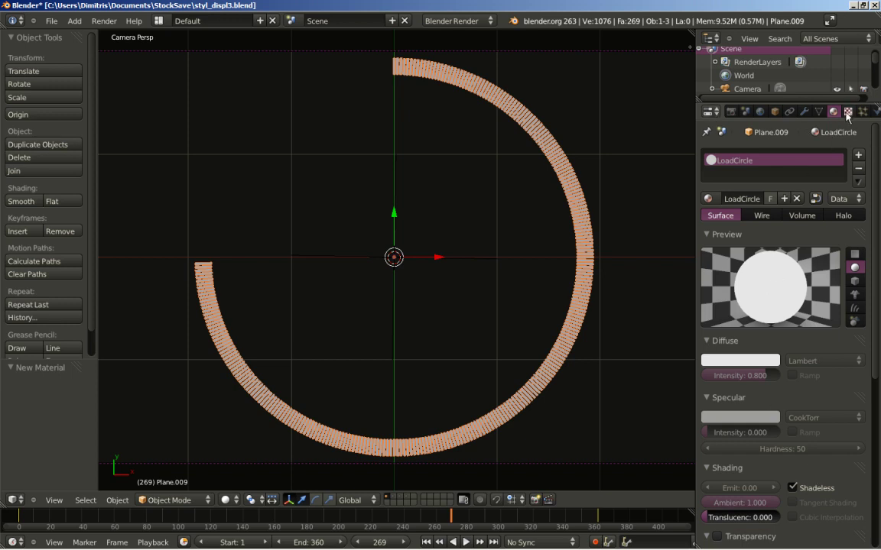
- Add a new Blend-type texture to LoadCircle and enable its colour Ramp
{"action": "left_click", "coordinate": [848, 112]}
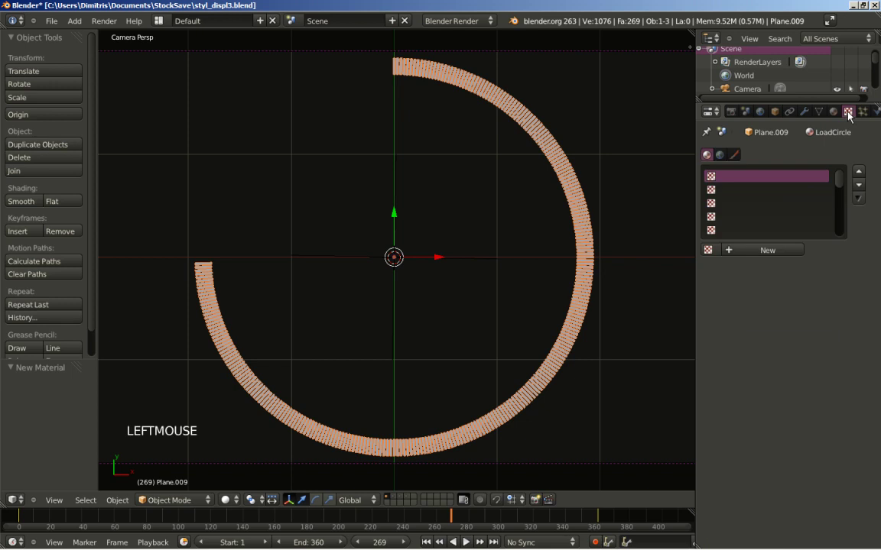
{"action": "left_click", "coordinate": [761, 252]}
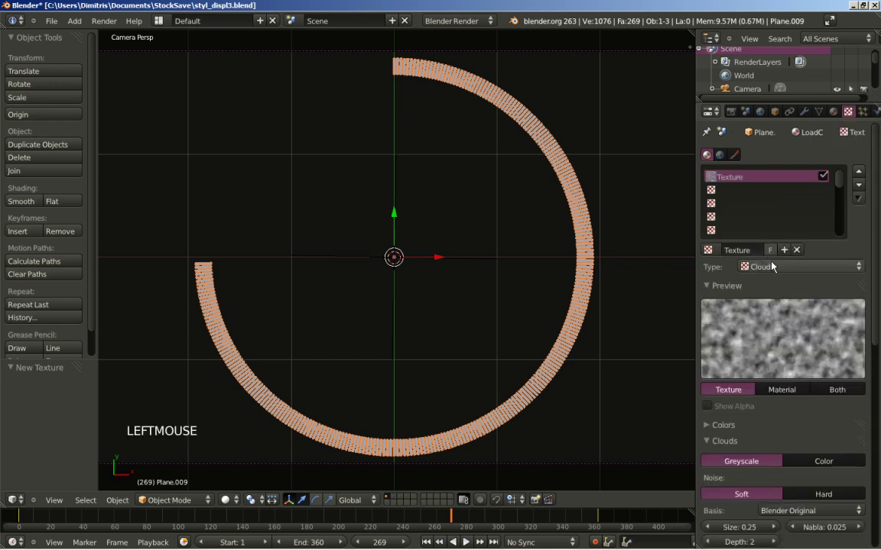
{"action": "left_click", "coordinate": [795, 267]}
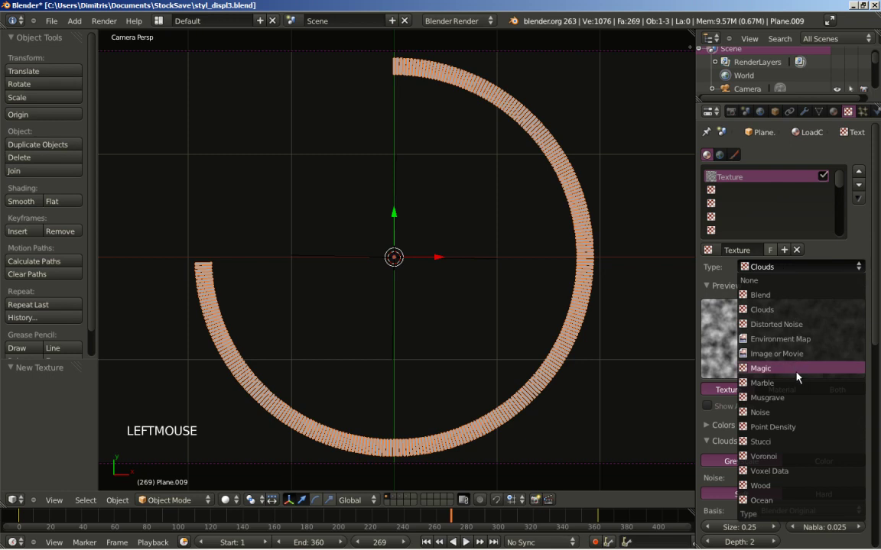
{"action": "left_click", "coordinate": [795, 298]}
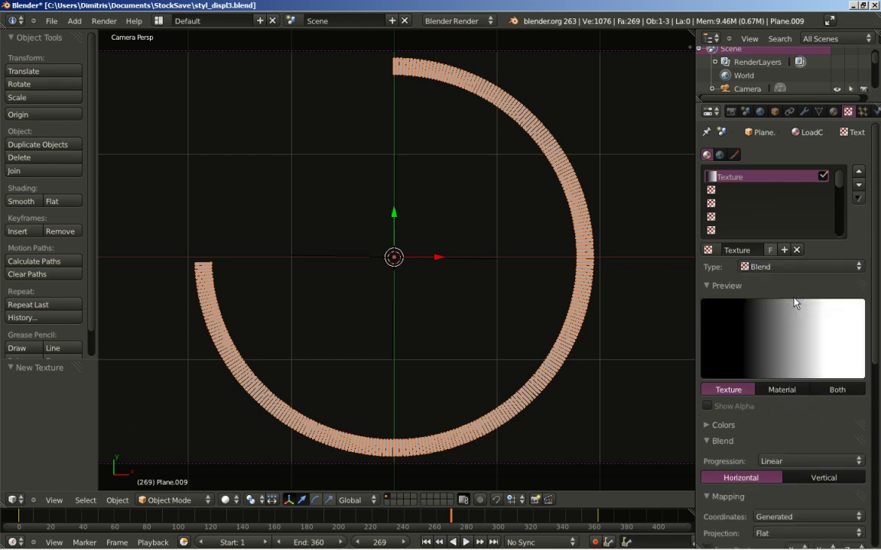
{"action": "left_click_drag", "start_coordinate": [875, 291], "coordinate": [875, 332]}
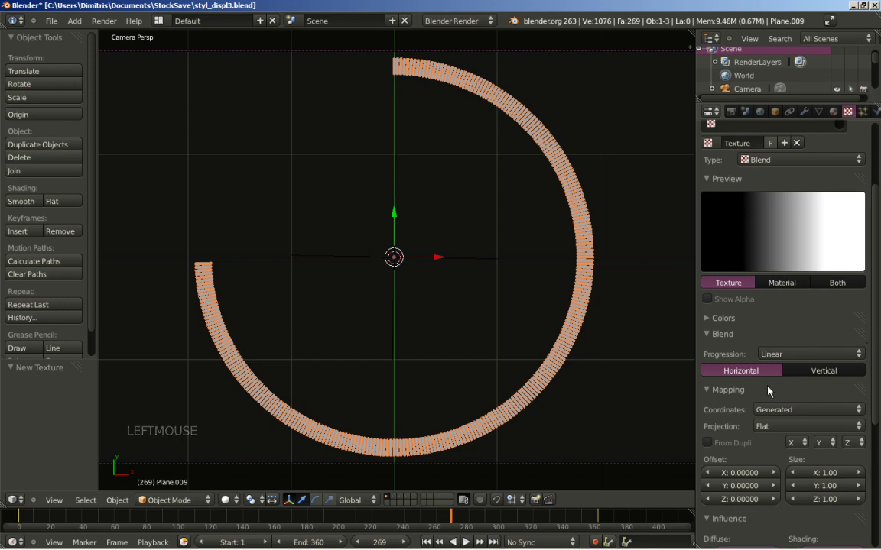
{"action": "left_click", "coordinate": [709, 320]}
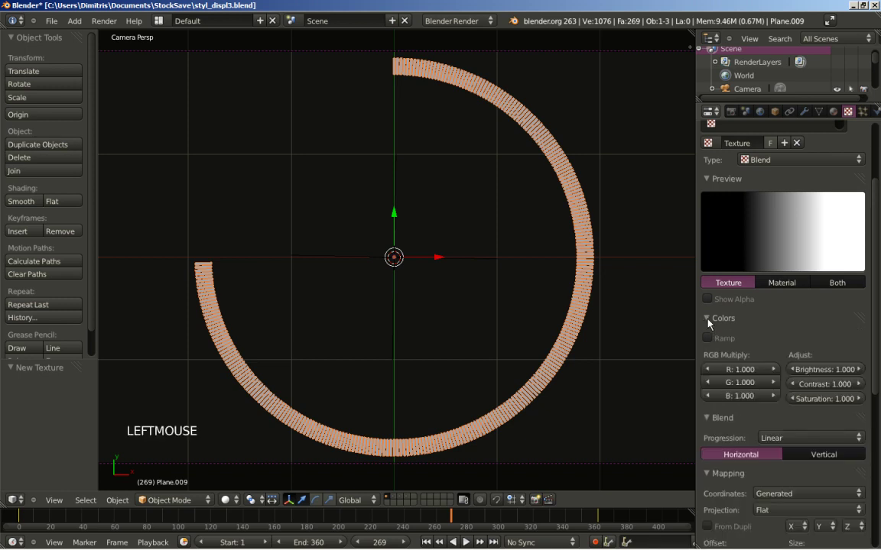
{"action": "left_click", "coordinate": [708, 339]}
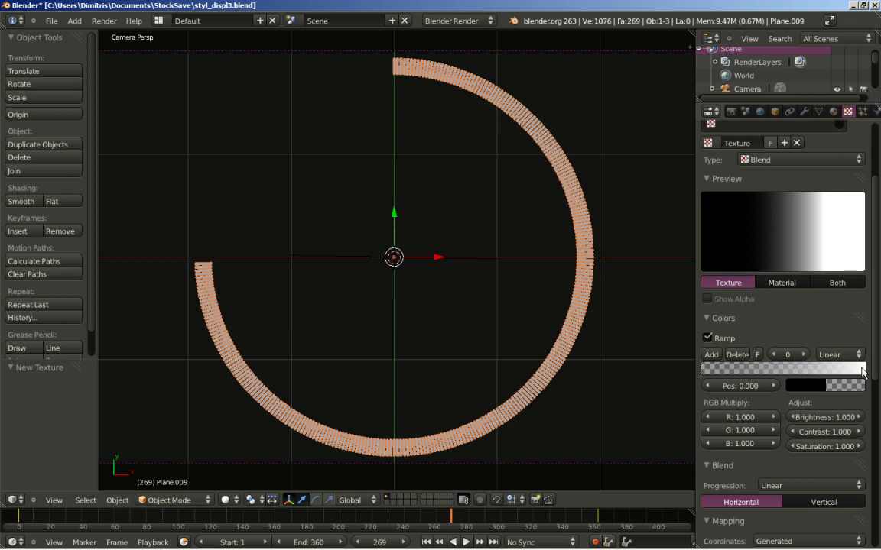
- Make the ramp's left stop fully opaque and colour it red
{"action": "left_click", "coordinate": [704, 370]}
{"action": "left_click", "coordinate": [704, 370]}
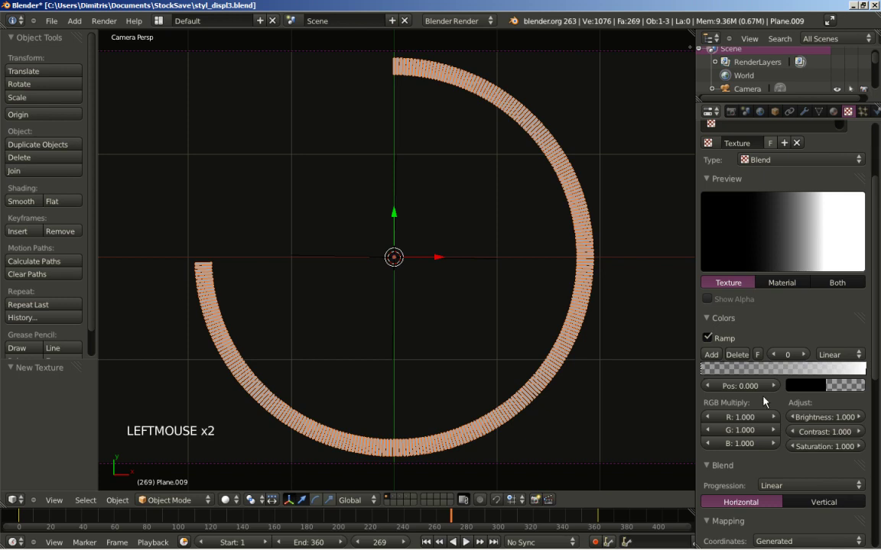
{"action": "left_click", "coordinate": [796, 390]}
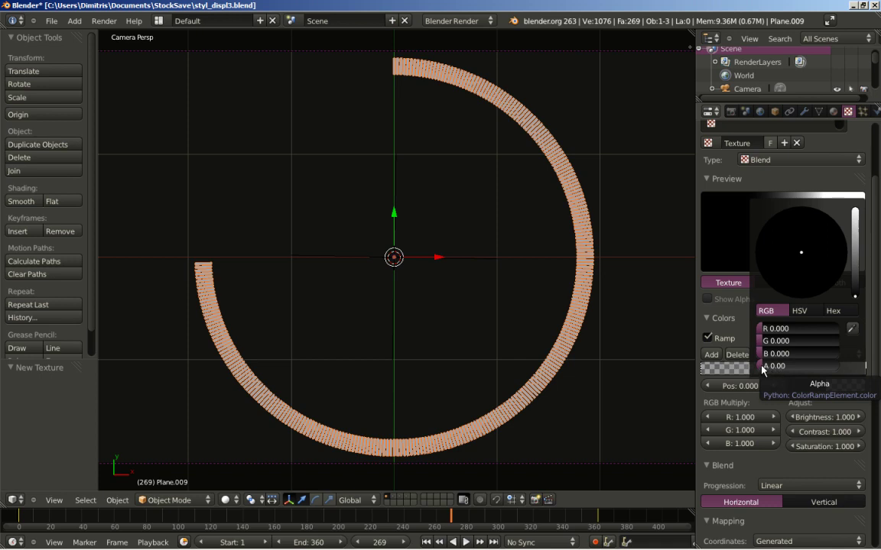
{"action": "left_click_drag", "start_coordinate": [765, 367], "coordinate": [849, 373]}
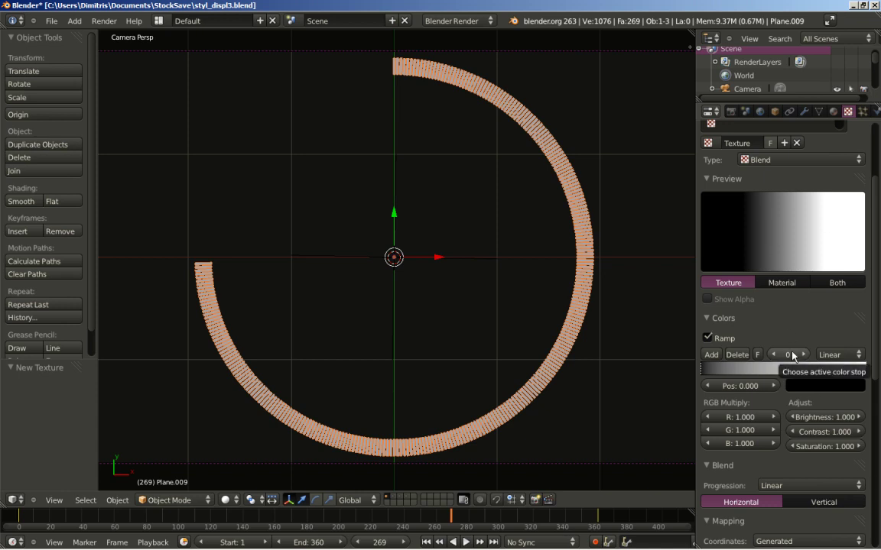
{"action": "left_click", "coordinate": [815, 383]}
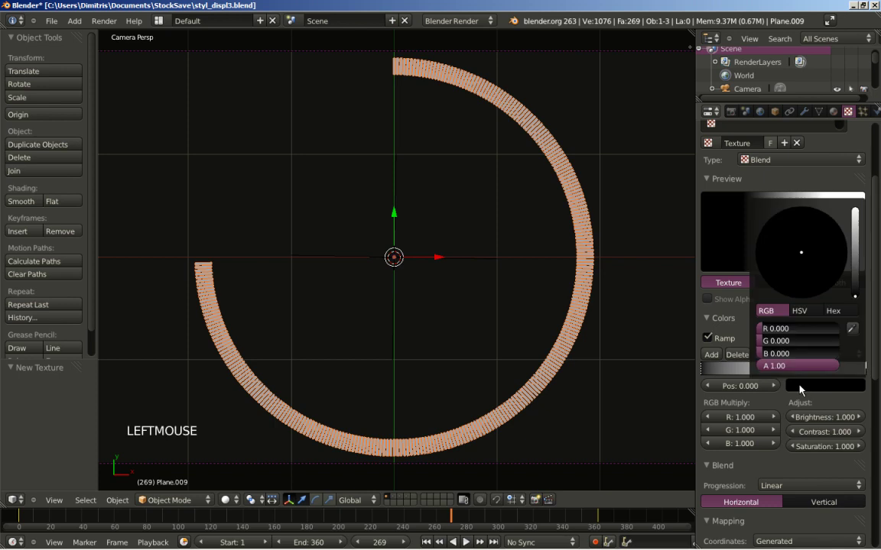
{"action": "left_click_drag", "start_coordinate": [855, 295], "coordinate": [860, 208]}
{"action": "mouse_move", "coordinate": [815, 252]}
{"action": "left_mouse_down"}
{"action": "mouse_move", "coordinate": [802, 258]}
{"action": "mouse_move", "coordinate": [804, 311]}
{"action": "left_mouse_up"}
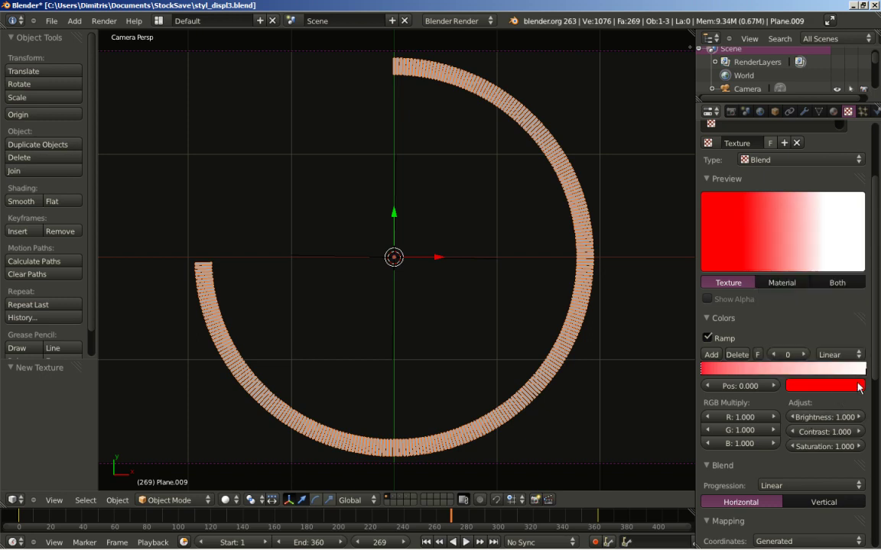
- Change the ramp's right end stop from white to blue
{"action": "left_click", "coordinate": [866, 370]}
{"action": "left_click", "coordinate": [824, 385]}
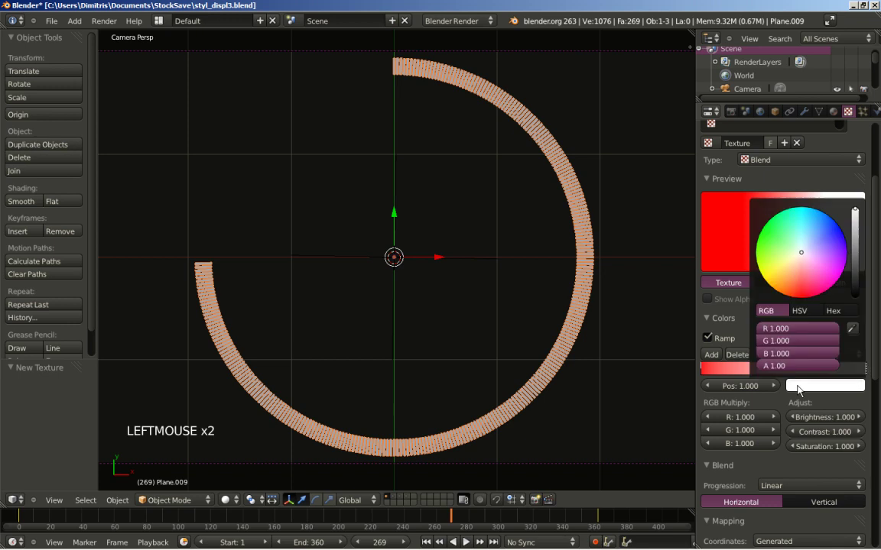
{"action": "left_click_drag", "start_coordinate": [802, 258], "coordinate": [849, 224]}
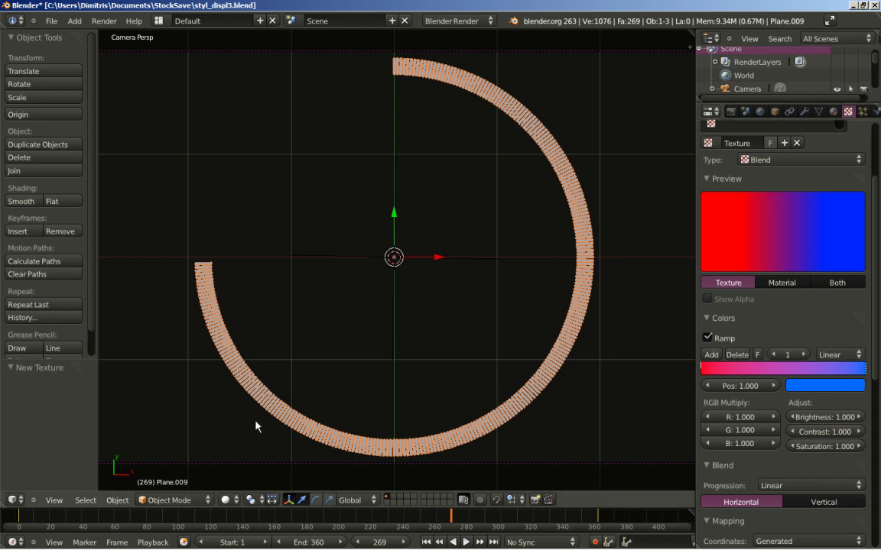
- Set the Blend texture's Progression to Radial
{"action": "left_click_drag", "start_coordinate": [878, 244], "coordinate": [878, 271]}
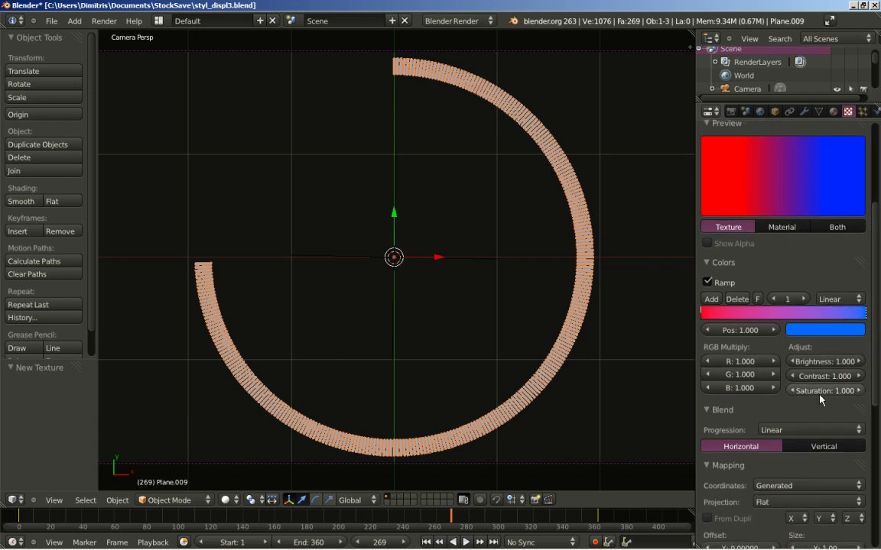
{"action": "left_click", "coordinate": [810, 431]}
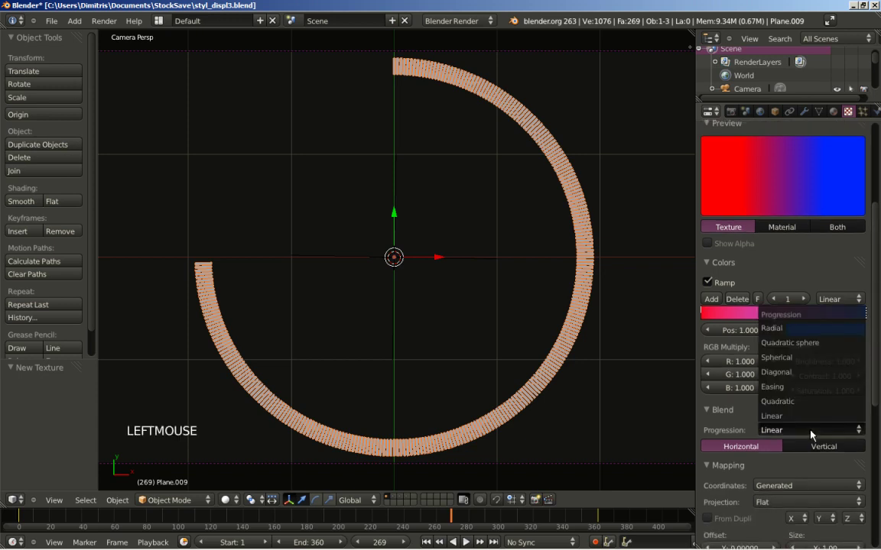
{"action": "left_click", "coordinate": [814, 329]}
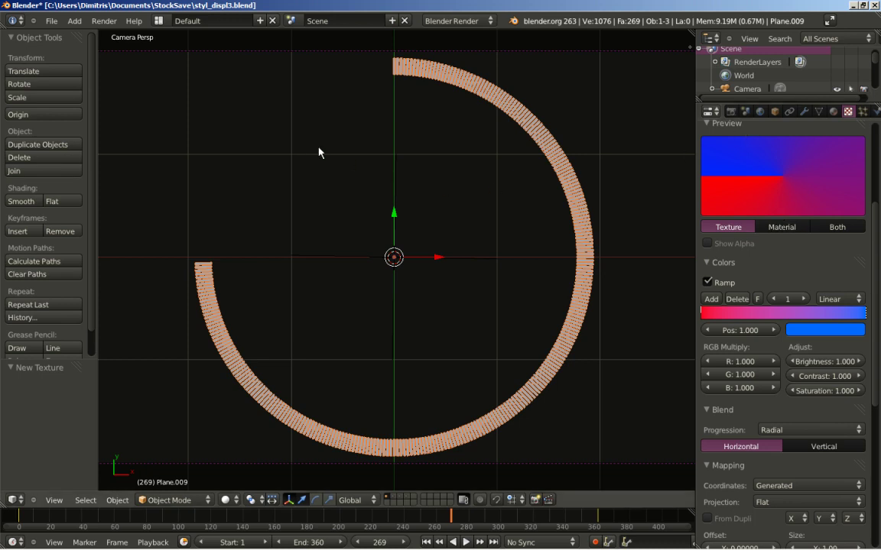
{"action": "key", "text": "F12"}
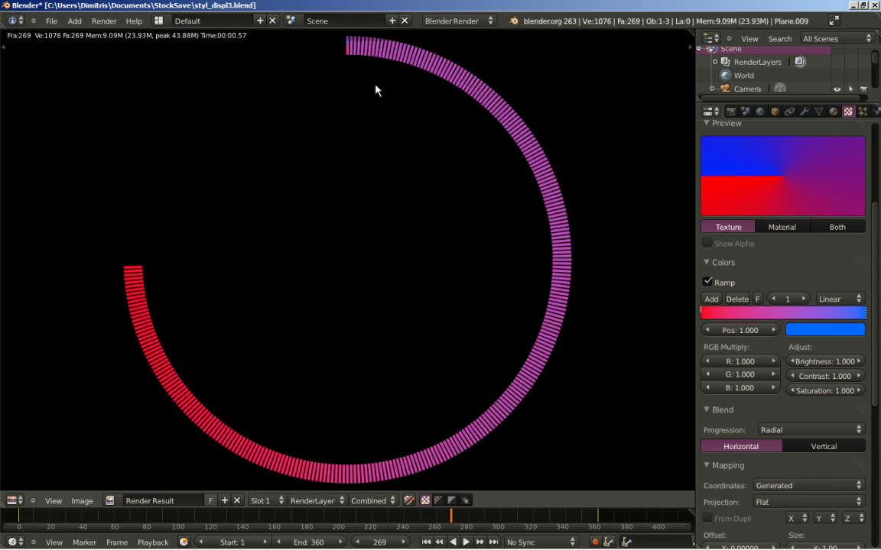
{"action": "scroll", "coordinate": [356, 77], "scroll_direction": "down", "scroll_amount": 1}
{"action": "scroll", "coordinate": [357, 79], "scroll_direction": "up", "scroll_amount": 1}
{"action": "scroll", "coordinate": [354, 60], "scroll_direction": "down", "scroll_amount": 1}
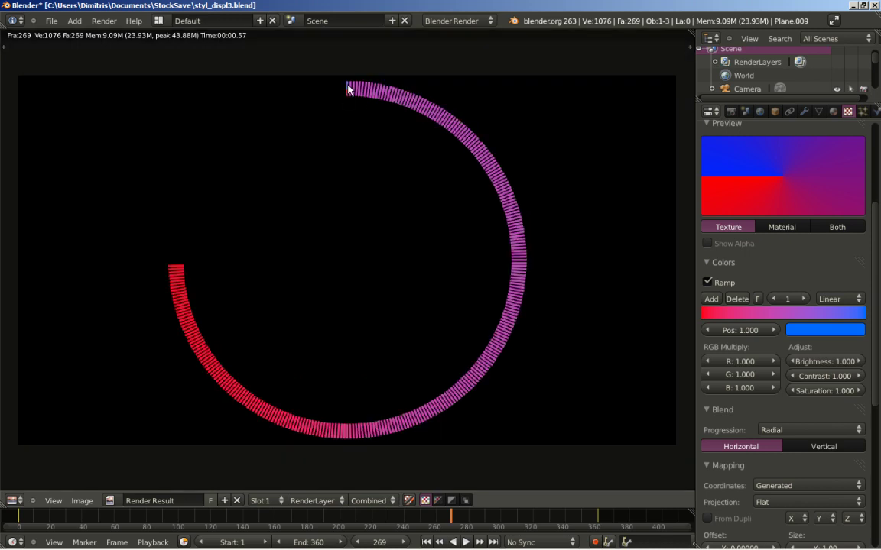
{"action": "scroll", "coordinate": [353, 137], "scroll_direction": "up", "scroll_amount": 1}
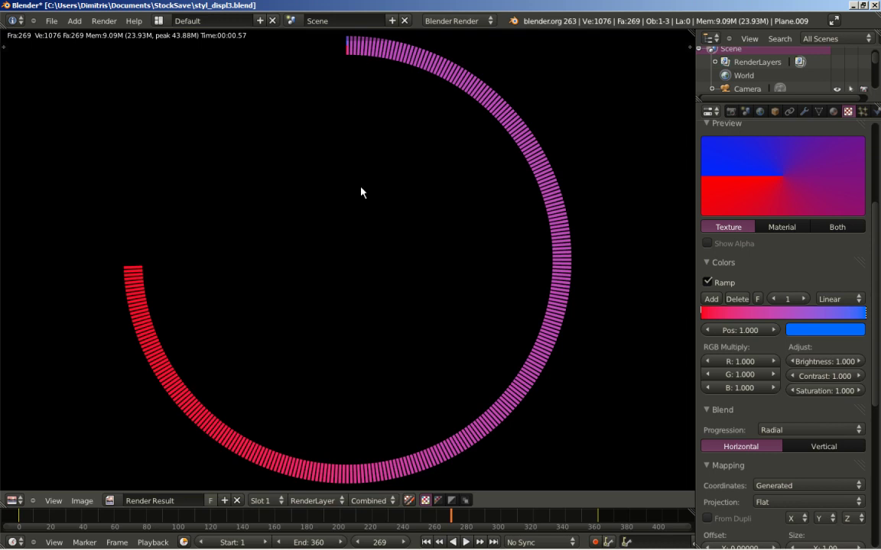
{"action": "key", "text": "Escape"}
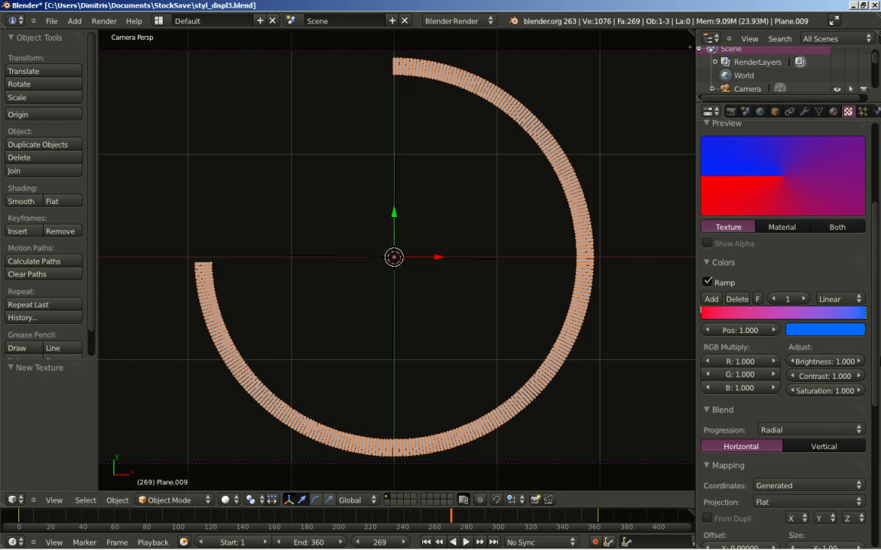
- Set the texture mapping's Offset Y to -1
{"action": "left_click_drag", "start_coordinate": [876, 337], "coordinate": [877, 404]}
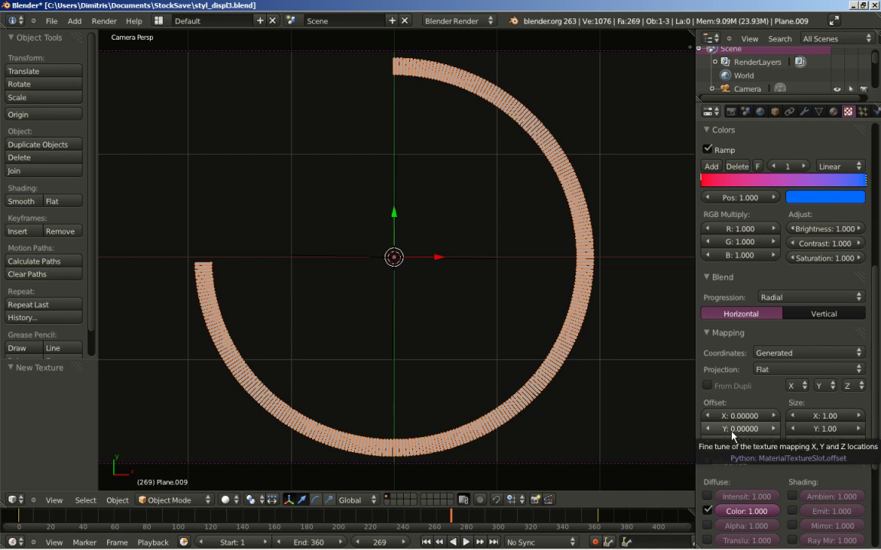
{"action": "left_click", "coordinate": [731, 430]}
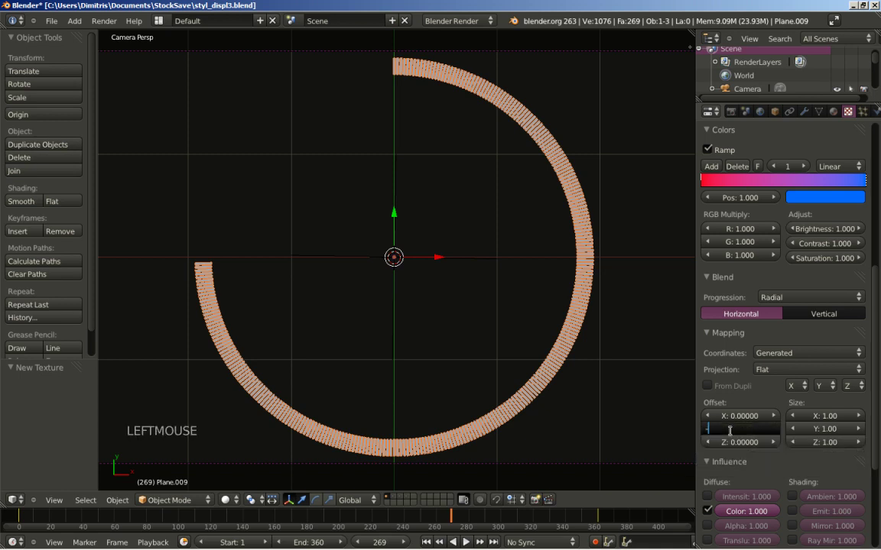
{"action": "type", "text": "-1"}
{"action": "key", "text": "Return"}
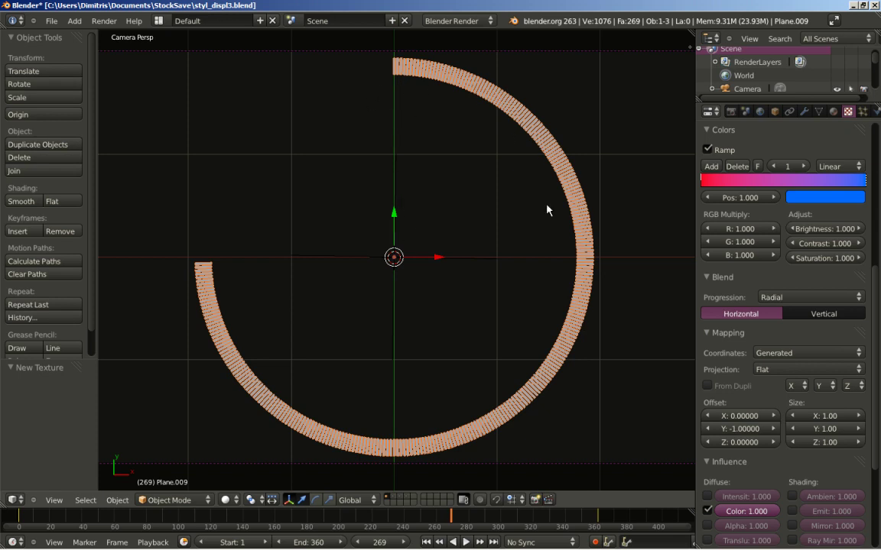
- Render the image to check the ring's red-to-purple gradient
{"action": "left_click_drag", "start_coordinate": [873, 336], "coordinate": [860, 261]}
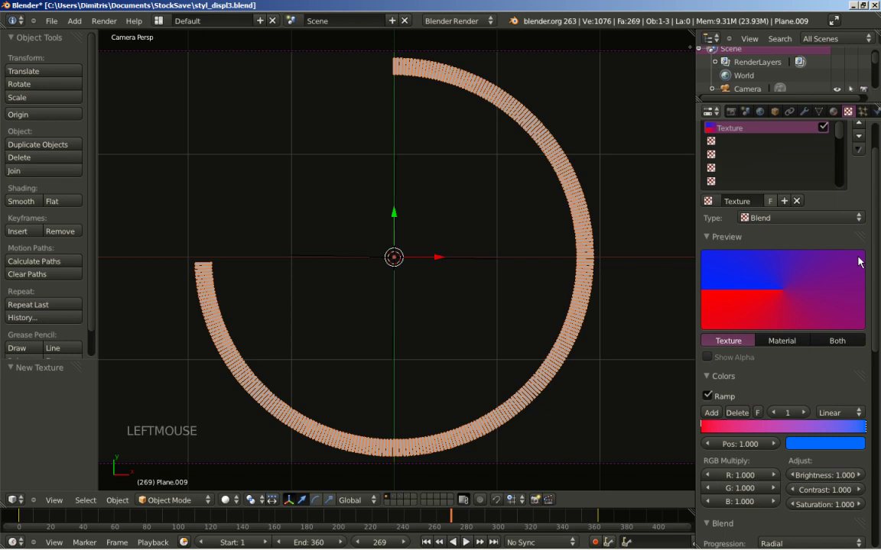
{"action": "left_click", "coordinate": [731, 112]}
{"action": "left_click", "coordinate": [743, 172]}
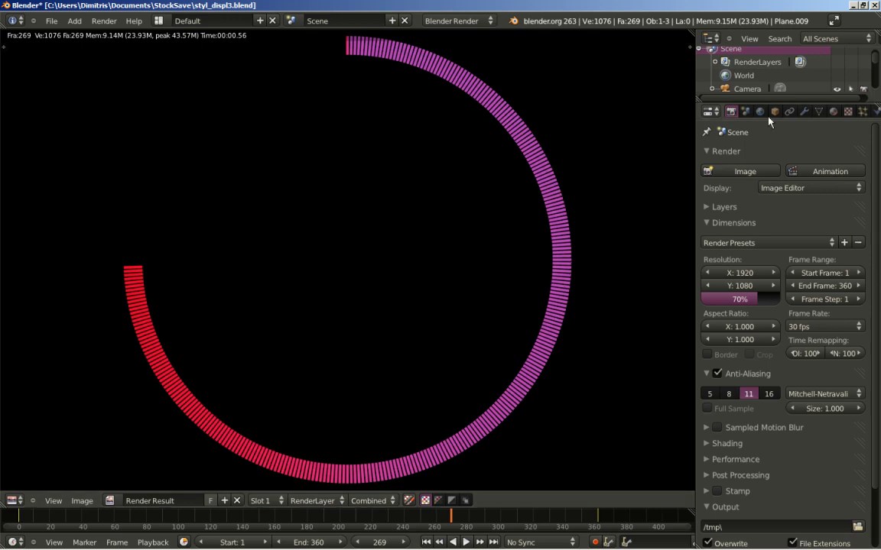
- Close the render, return to the 3D viewport at frame 269 and bring up the Add menu
{"action": "left_click", "coordinate": [847, 111]}
{"action": "scroll", "coordinate": [872, 290], "scroll_direction": "down", "scroll_amount": 10}
{"action": "scroll", "coordinate": [746, 433], "scroll_direction": "down", "scroll_amount": 2}
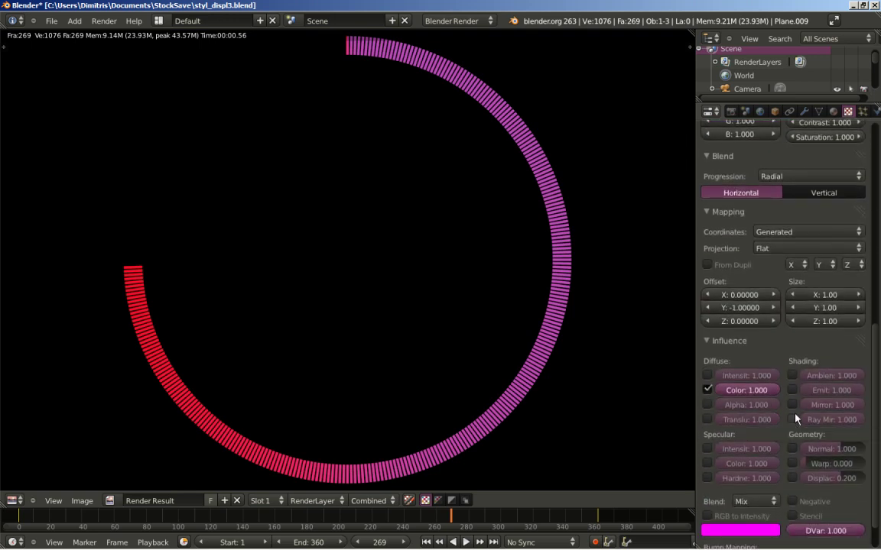
{"action": "left_click_drag", "start_coordinate": [871, 417], "coordinate": [869, 268]}
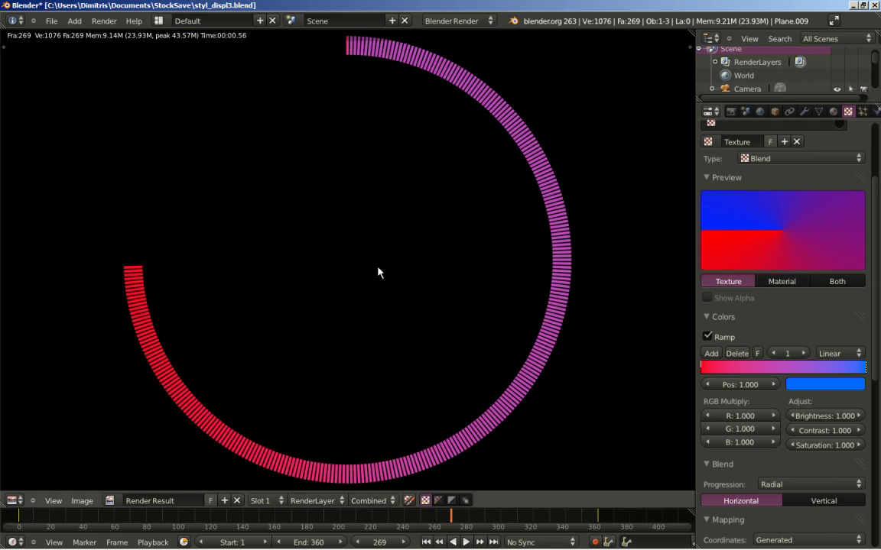
{"action": "key", "text": "Escape"}
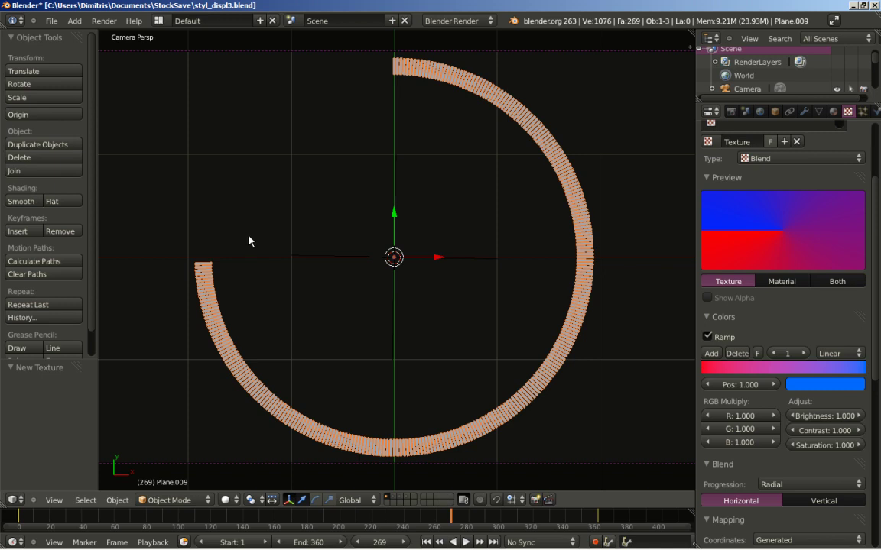
{"action": "key", "text": "shift+a"}
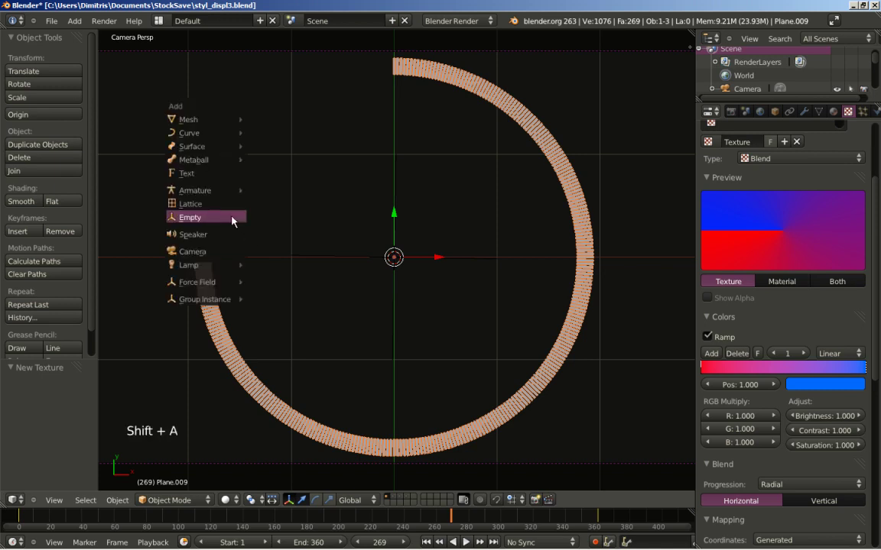
- Add a 128-vertex mesh circle and frame it from the top view
{"action": "mouse_move", "coordinate": [221, 120]}
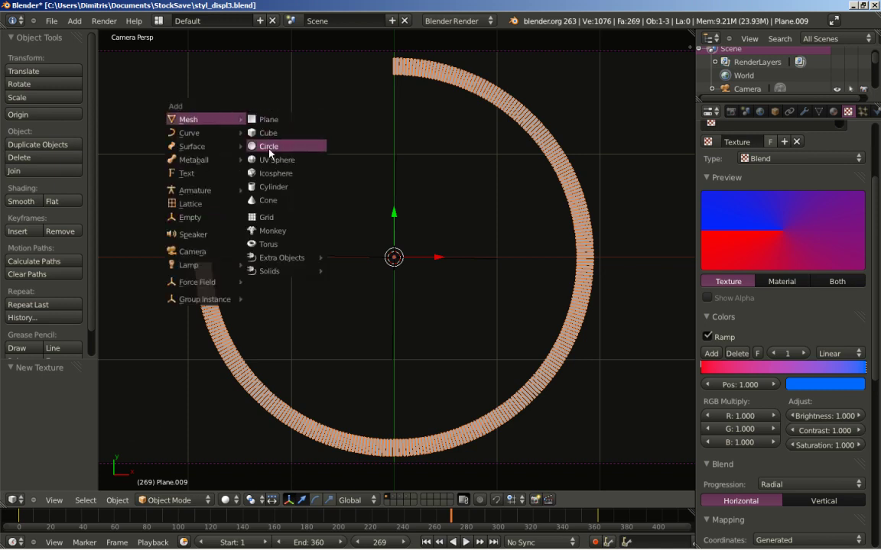
{"action": "left_click", "coordinate": [264, 146]}
{"action": "middle_click_drag", "start_coordinate": [279, 158], "coordinate": [304, 262]}
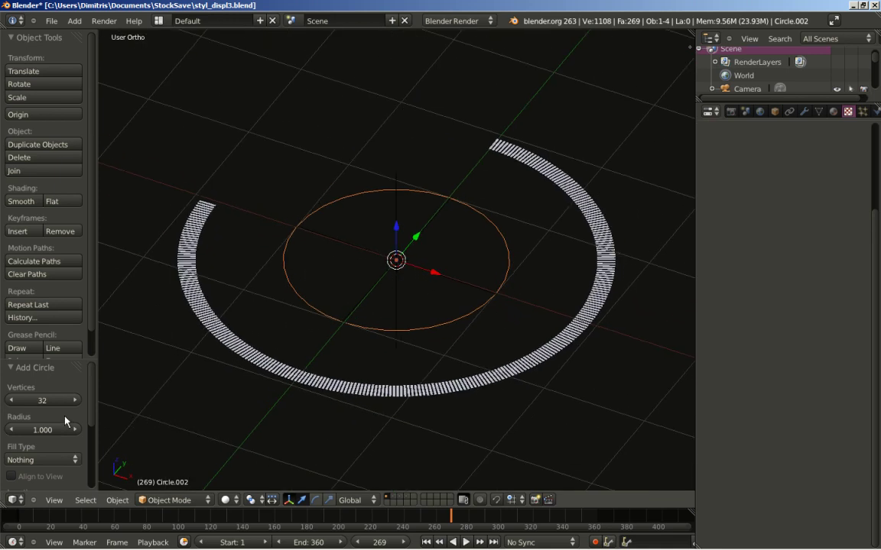
{"action": "left_click", "coordinate": [33, 401]}
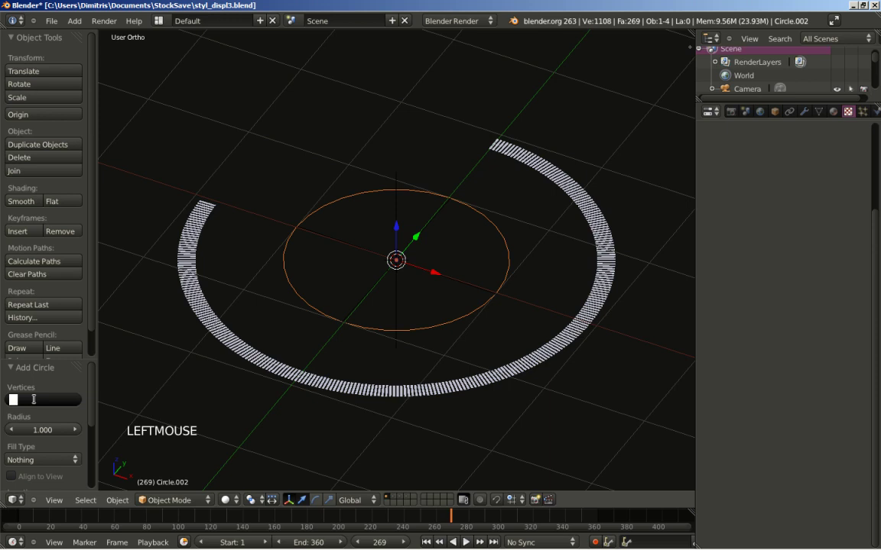
{"action": "type", "text": "128"}
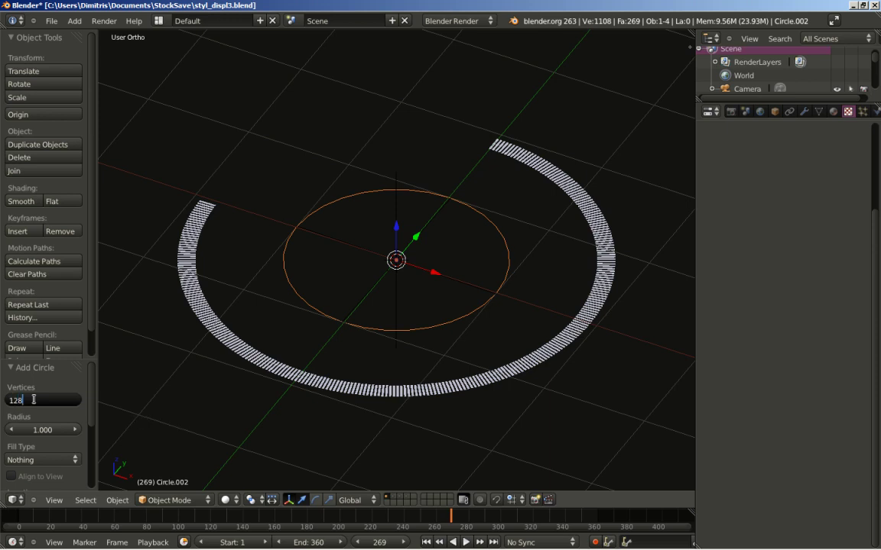
{"action": "key", "text": "Return"}
{"action": "key", "text": "KP_7"}
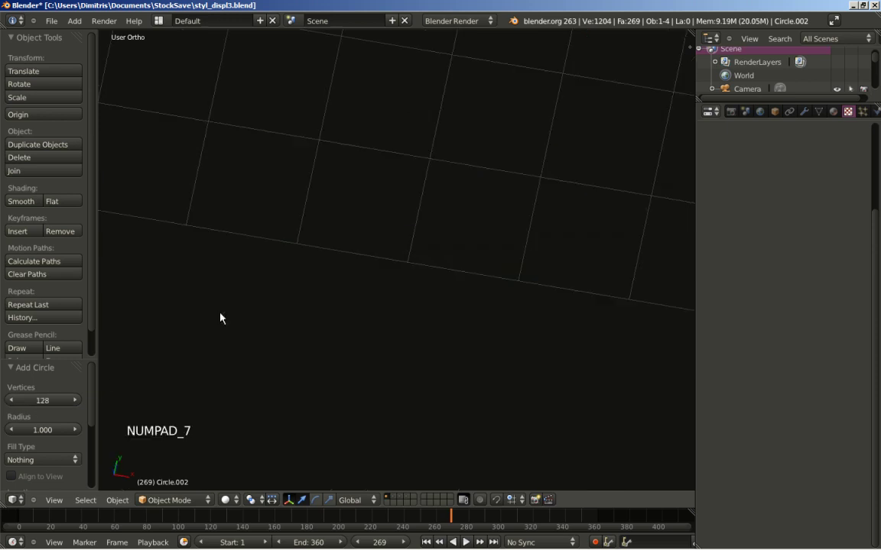
{"action": "scroll", "coordinate": [228, 316], "scroll_direction": "down", "scroll_amount": 3}
{"action": "key", "text": "KP_Decimal"}
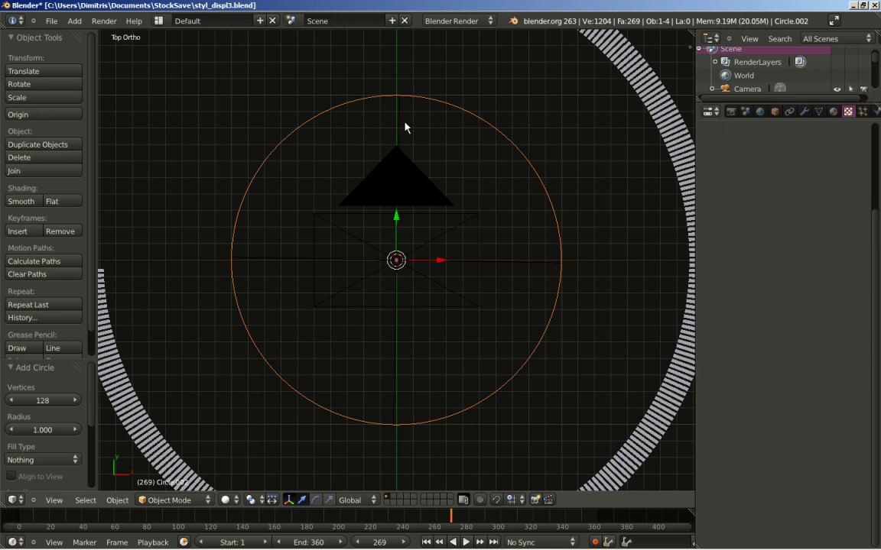
{"action": "scroll", "coordinate": [440, 176], "scroll_direction": "down", "scroll_amount": 1}
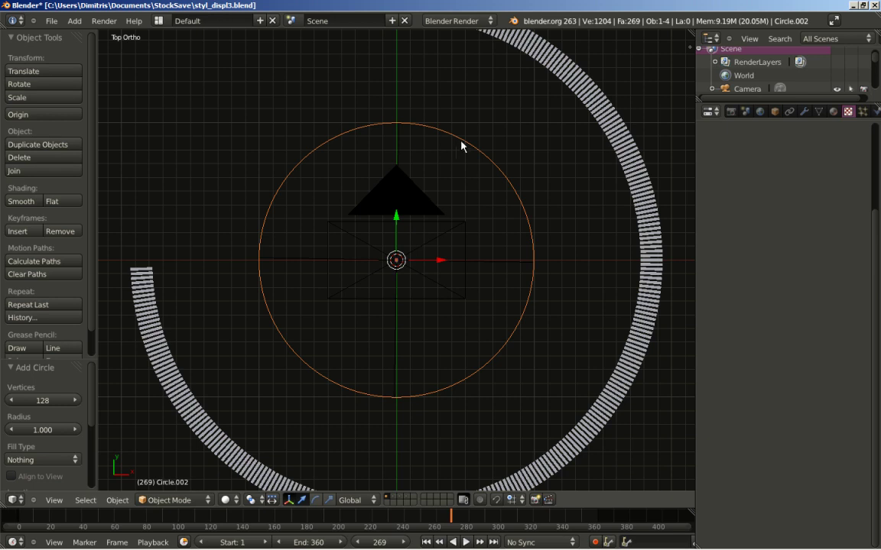
- In Edit Mode, scale the circle up to 1.736 to meet the ring's inner edge
{"action": "key", "text": "Tab"}
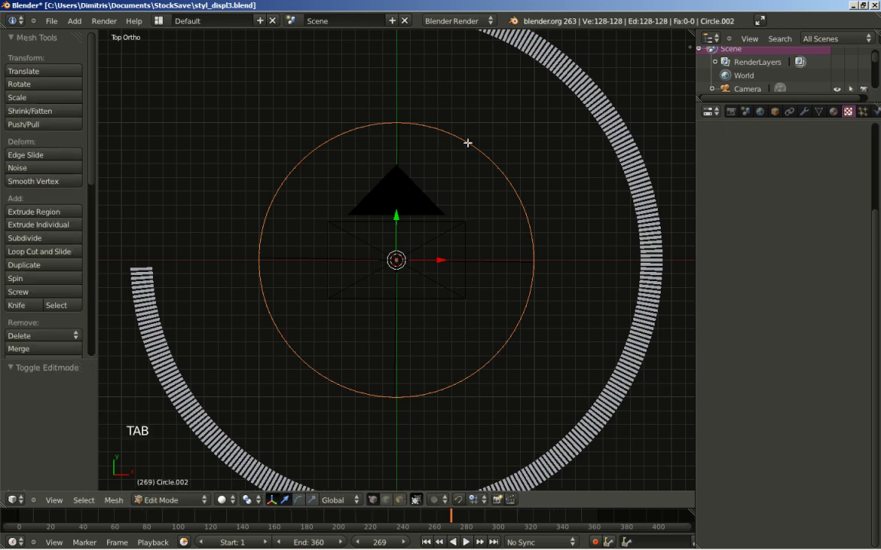
{"action": "key", "text": "s"}
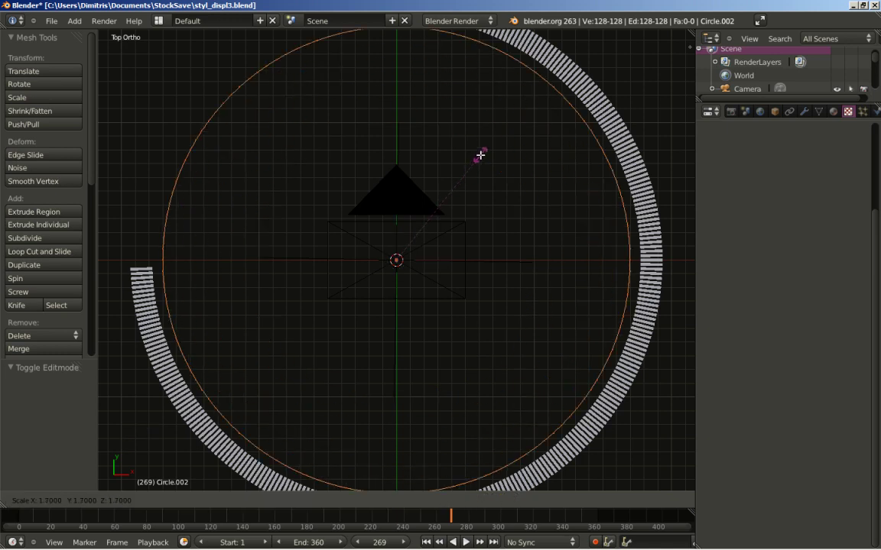
{"action": "left_click", "coordinate": [484, 151]}
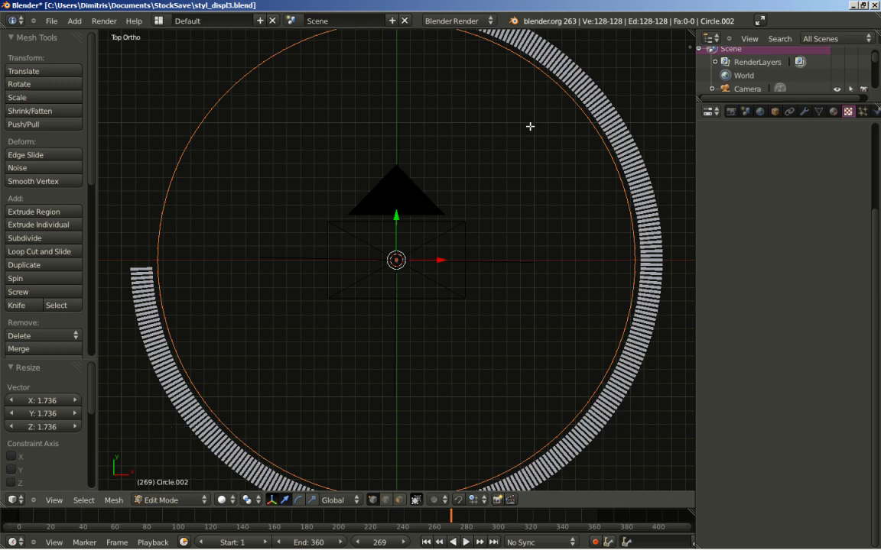
- Extrude the circle's vertices, shrink them to 0.984, and leave Edit Mode
{"action": "key", "text": "e"}
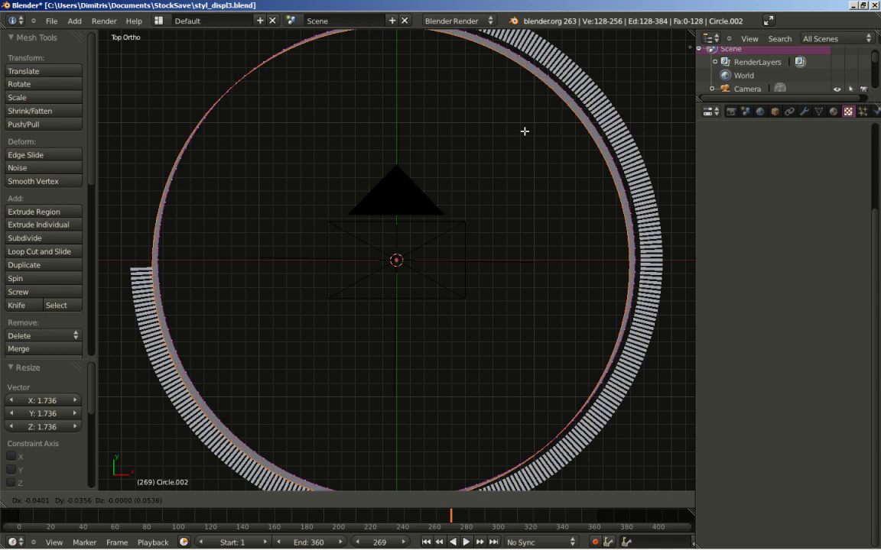
{"action": "right_click", "coordinate": [524, 132]}
{"action": "key", "text": "s"}
{"action": "key", "text": "s"}
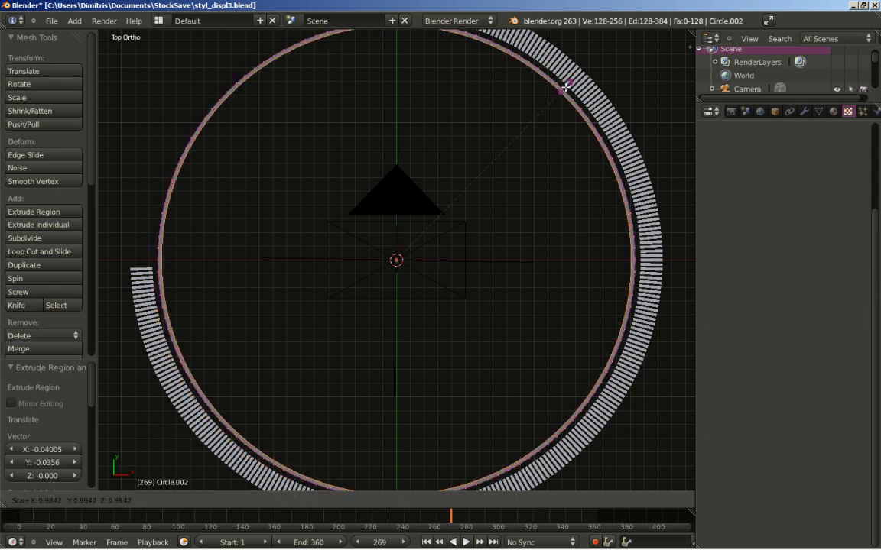
{"action": "left_click", "coordinate": [567, 85]}
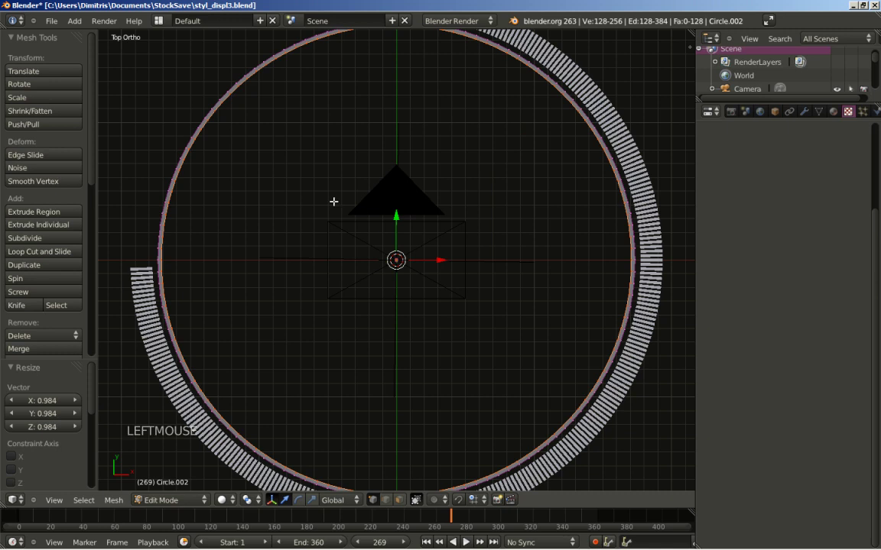
{"action": "key", "text": "Tab"}
{"action": "scroll", "coordinate": [295, 255], "scroll_direction": "down", "scroll_amount": 1}
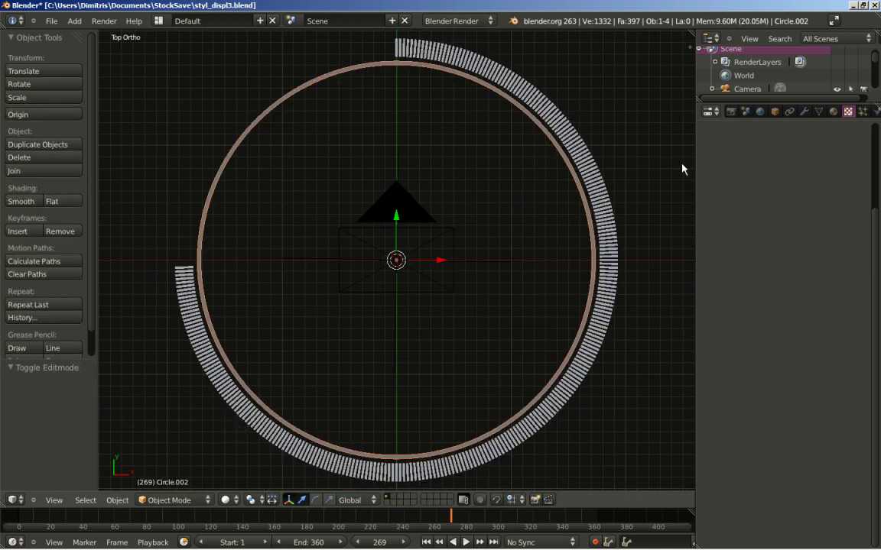
- Assign the existing White material to the inner ring Circle.002
{"action": "left_click", "coordinate": [834, 112]}
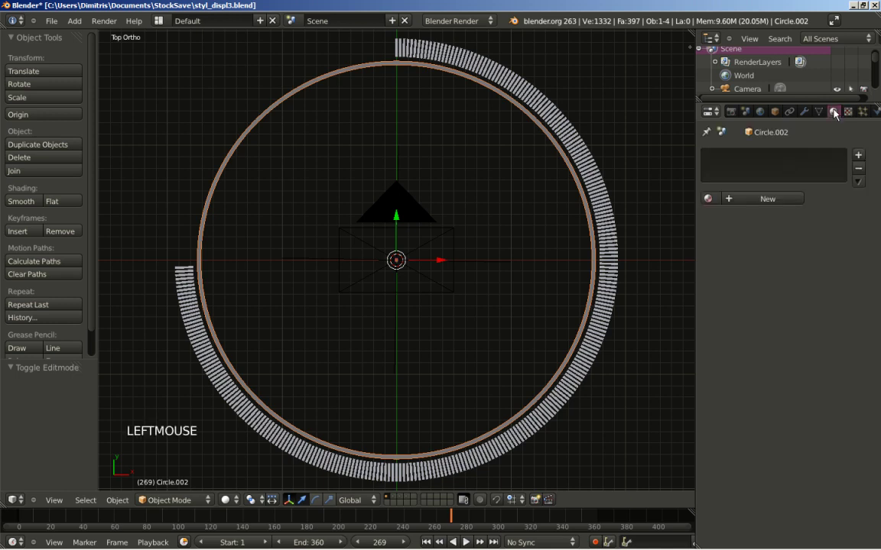
{"action": "left_click", "coordinate": [708, 199]}
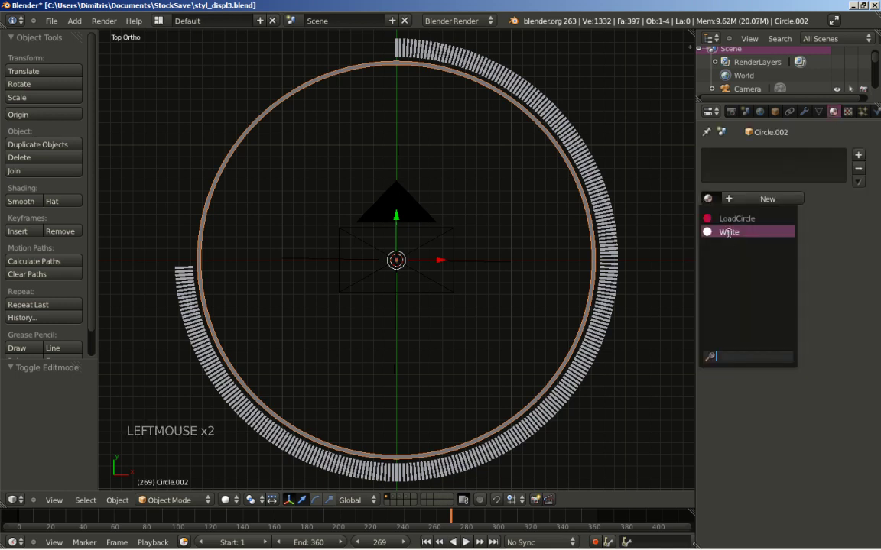
{"action": "left_click", "coordinate": [729, 232]}
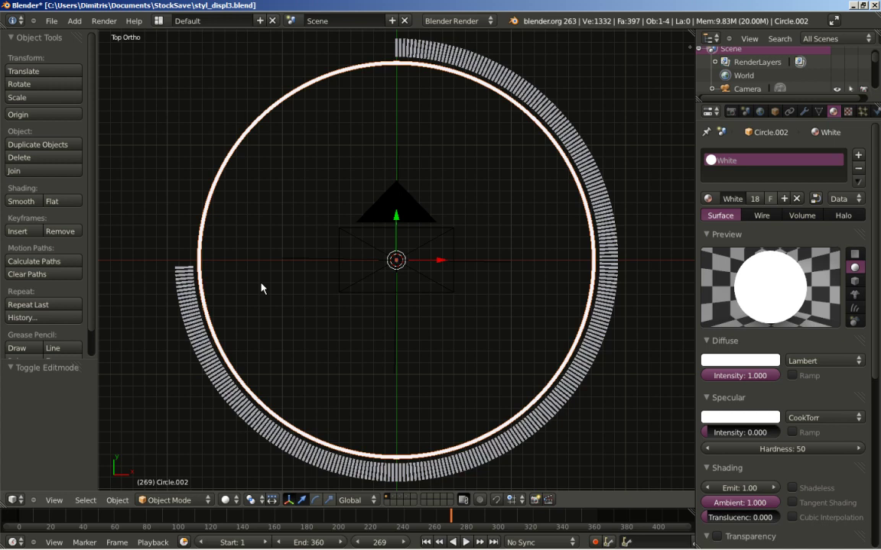
{"action": "scroll", "coordinate": [309, 279], "scroll_direction": "up", "scroll_amount": 1}
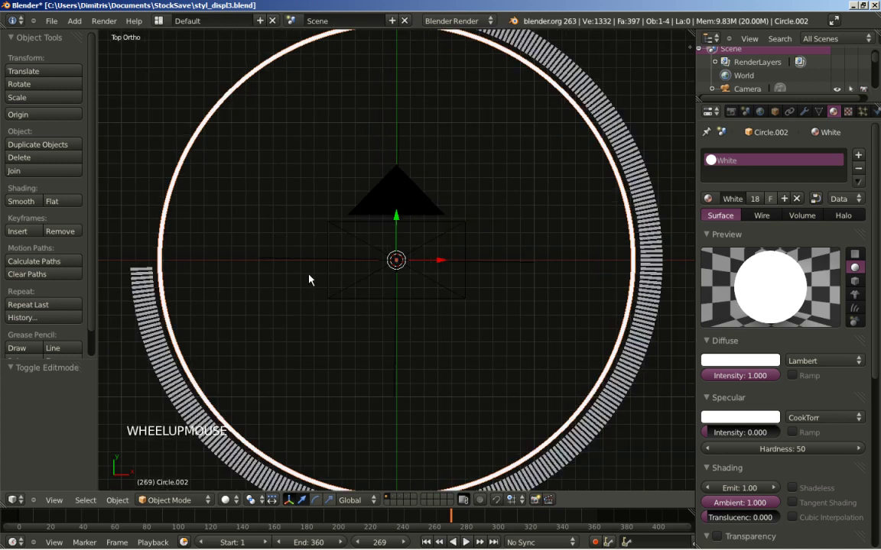
{"action": "key", "text": "shift+a"}
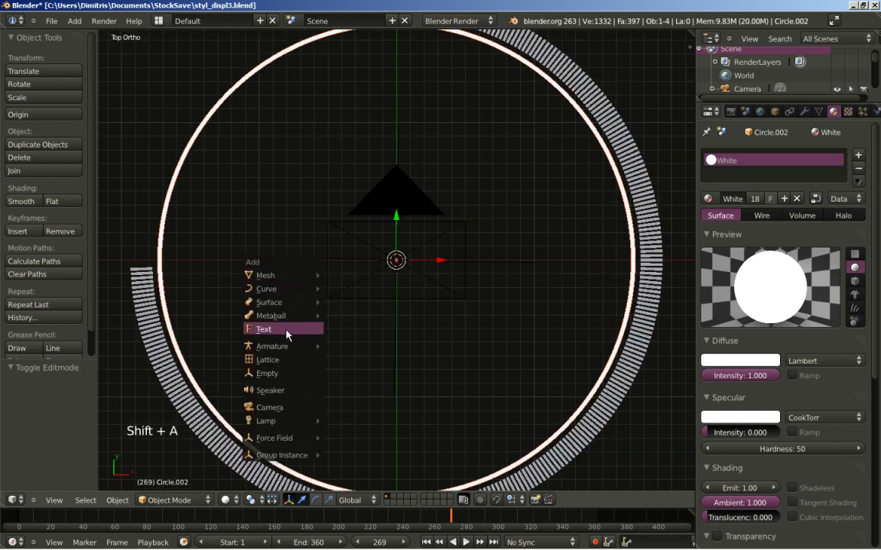
- Add a text object at the ring's centre and change its text to LOADING
{"action": "left_click", "coordinate": [287, 329]}
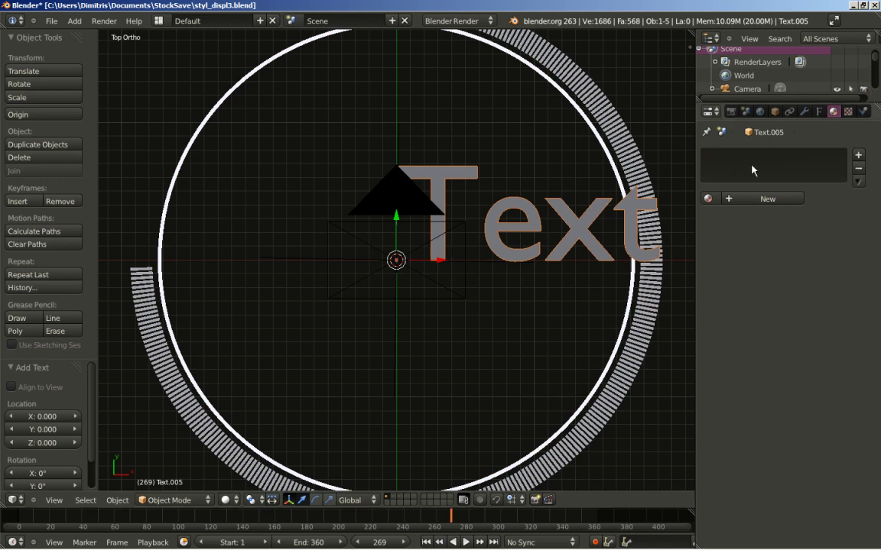
{"action": "left_click", "coordinate": [820, 113]}
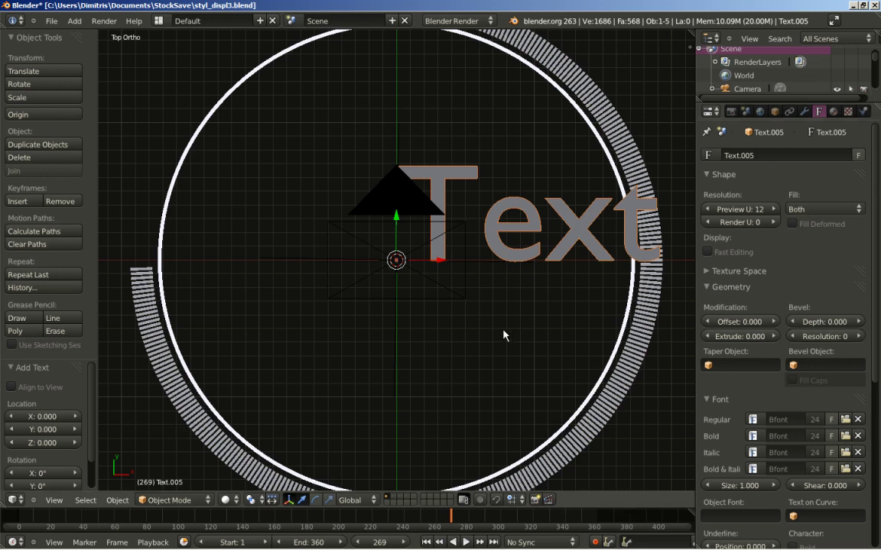
{"action": "key", "text": "Tab"}
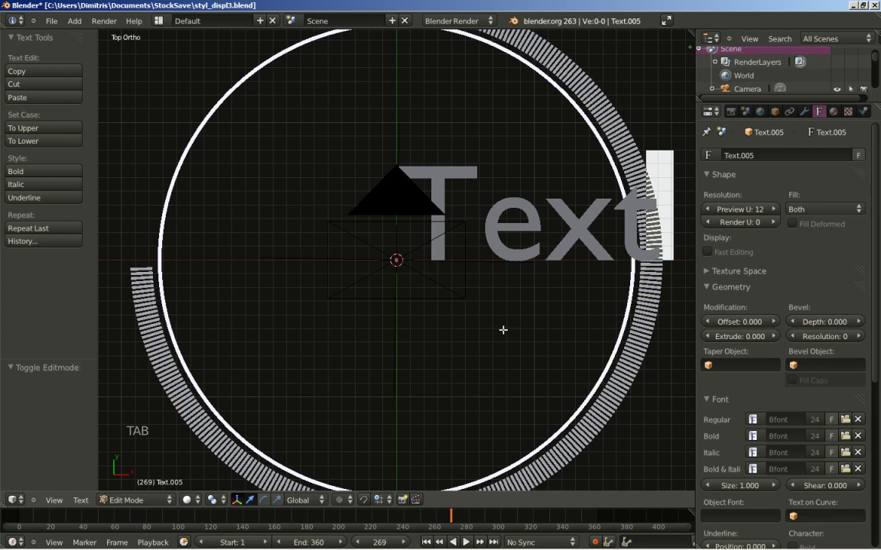
{"action": "key", "text": "BackSpace"}
{"action": "key", "text": "BackSpace"}
{"action": "key", "text": "BackSpace"}
{"action": "key", "text": "BackSpace"}
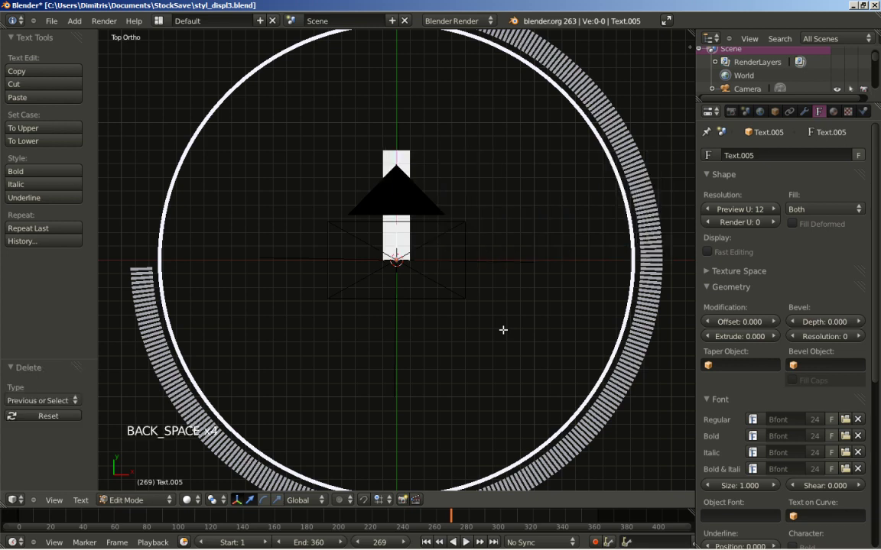
{"action": "type", "text": "LOADING"}
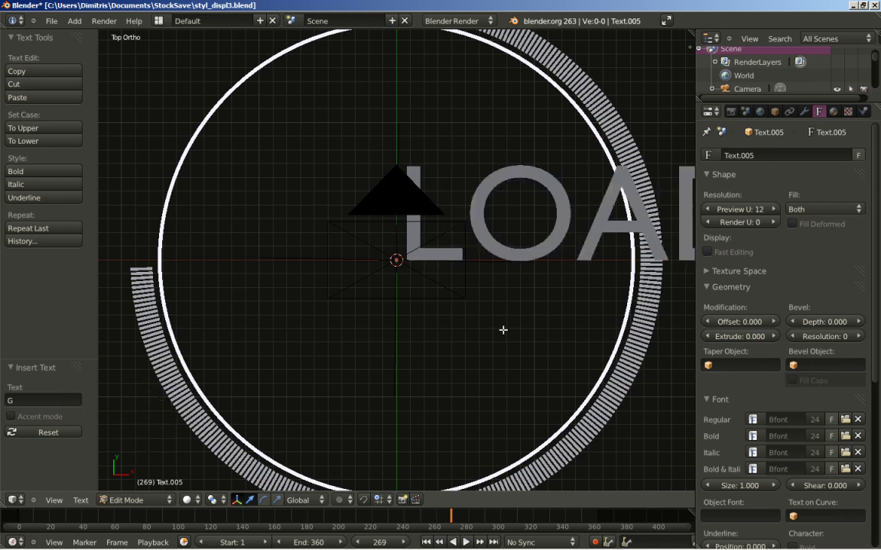
{"action": "key", "text": "Tab"}
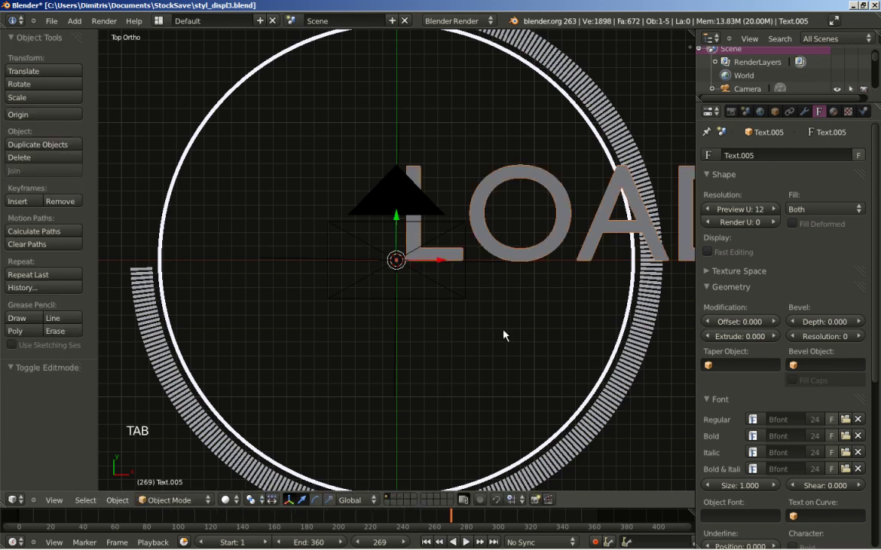
- Centre-align the LOADING text and scale it down to 0.6
{"action": "left_click_drag", "start_coordinate": [872, 330], "coordinate": [823, 470]}
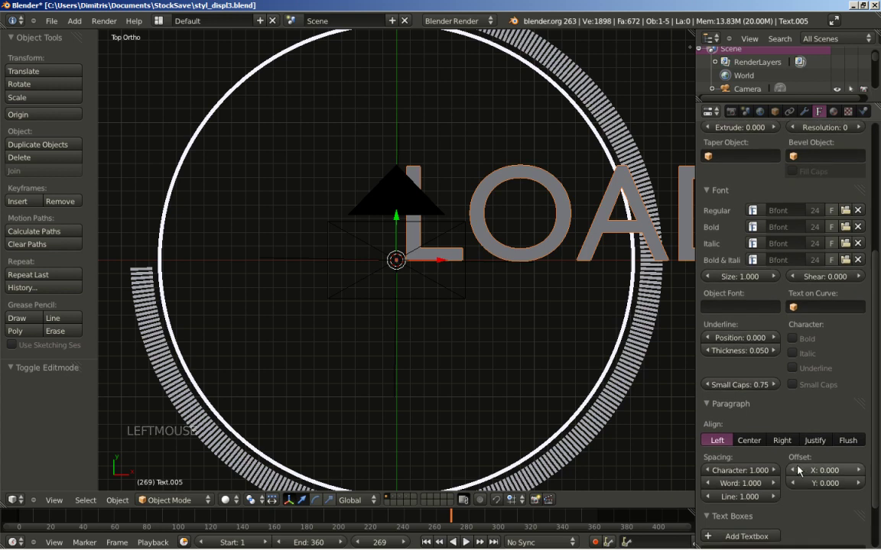
{"action": "left_click", "coordinate": [748, 440]}
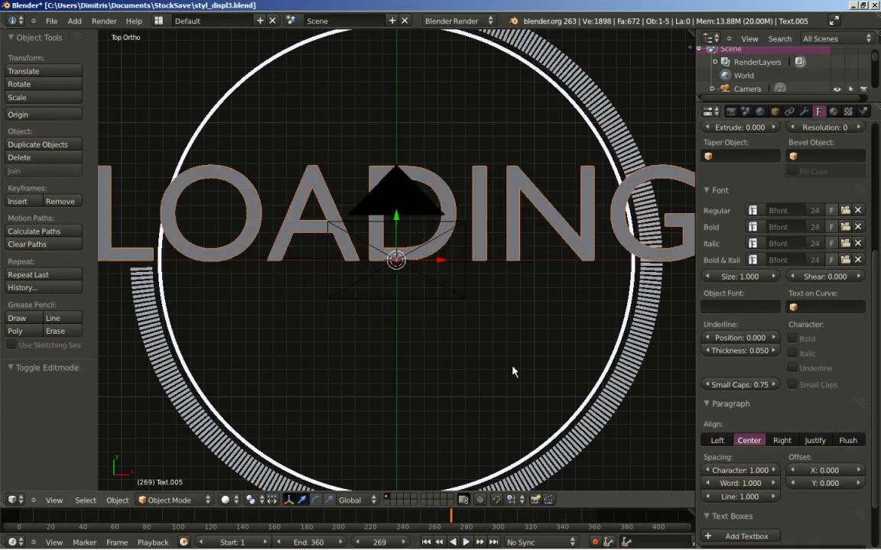
{"action": "key", "text": "s"}
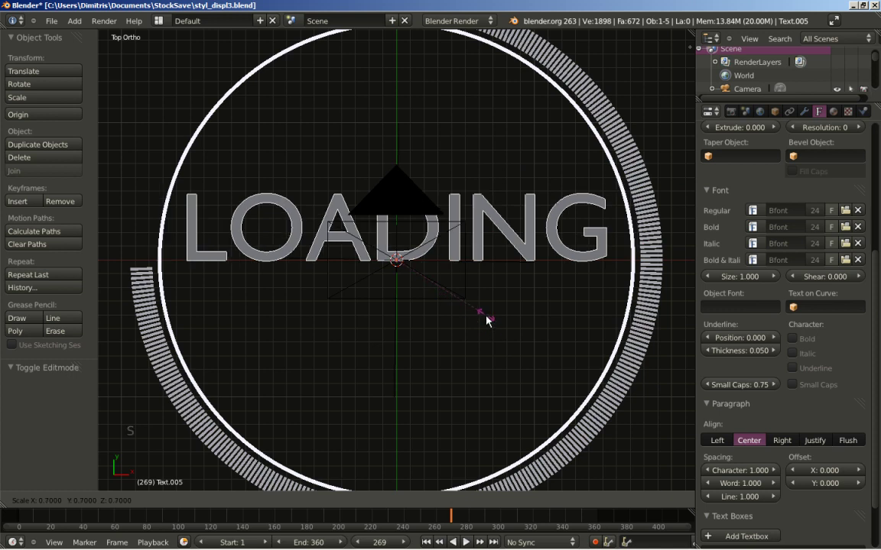
{"action": "left_click", "coordinate": [484, 317], "text": "ctrl"}
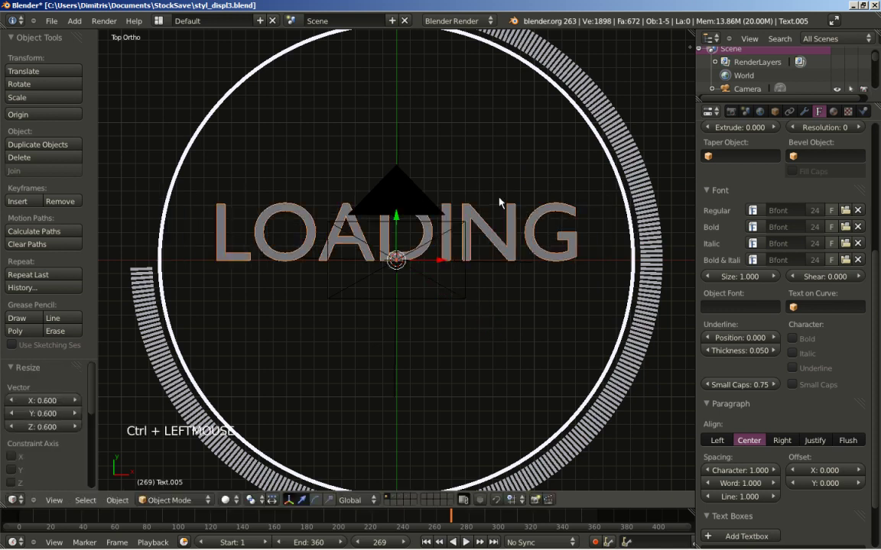
- Move the LOADING text down along Y to -0.197
{"action": "key", "text": "g"}
{"action": "key", "text": "y"}
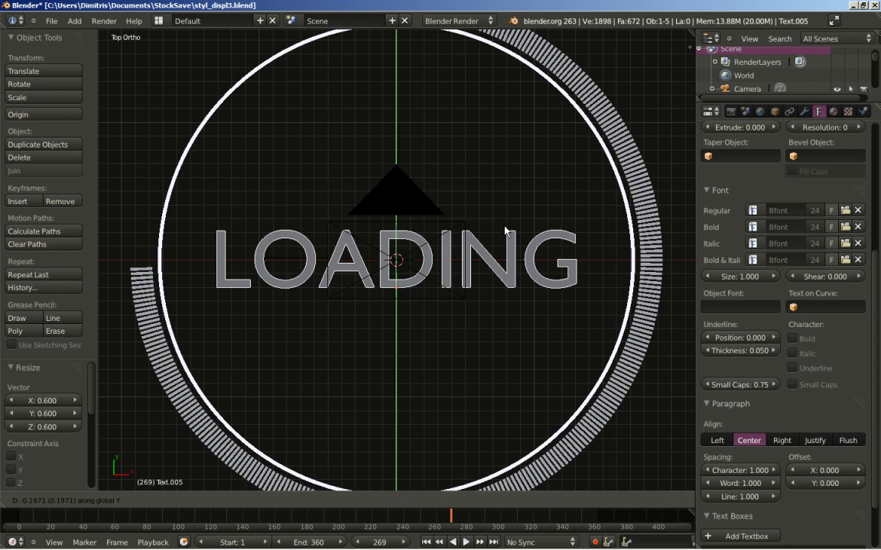
{"action": "left_click", "coordinate": [504, 229], "text": "shift"}
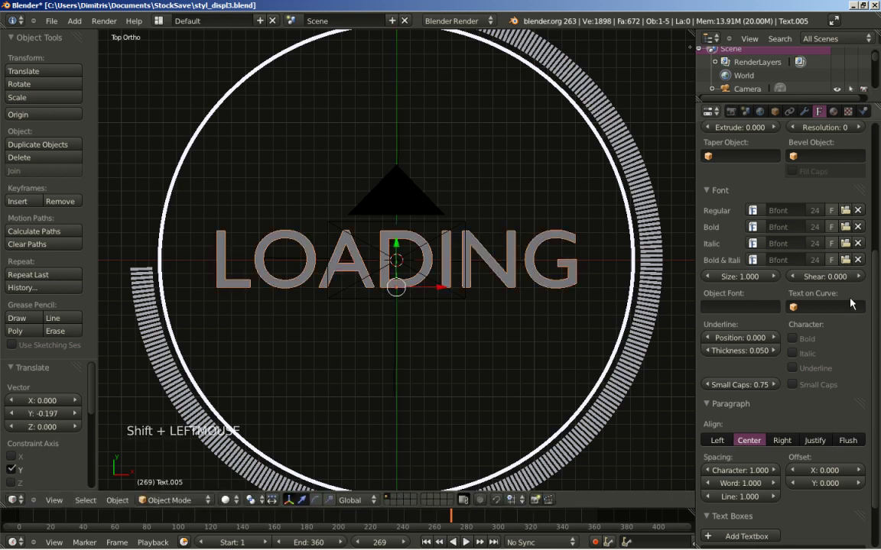
{"action": "scroll", "coordinate": [787, 280], "scroll_direction": "up", "scroll_amount": 5}
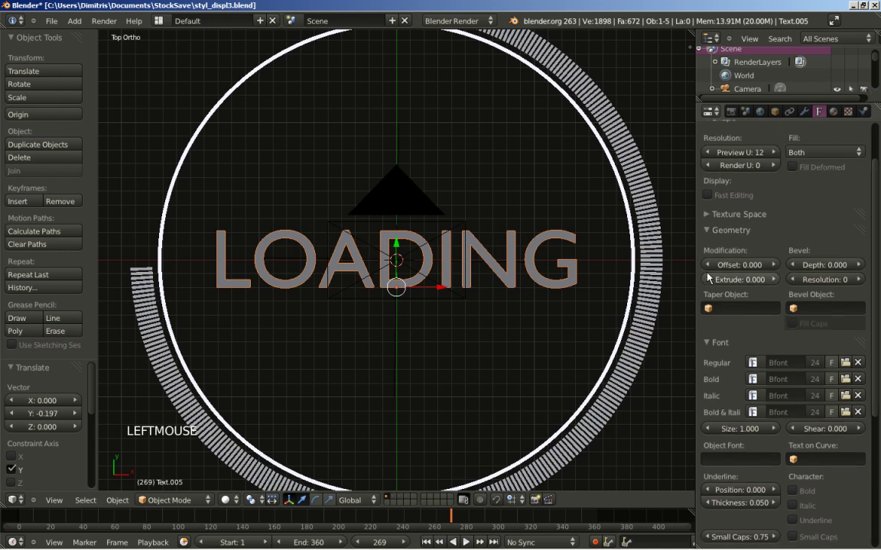
- Lower the LOADING text's geometry offset to -0.030 to thin its letters
{"action": "left_click_drag", "start_coordinate": [728, 265], "coordinate": [733, 267]}
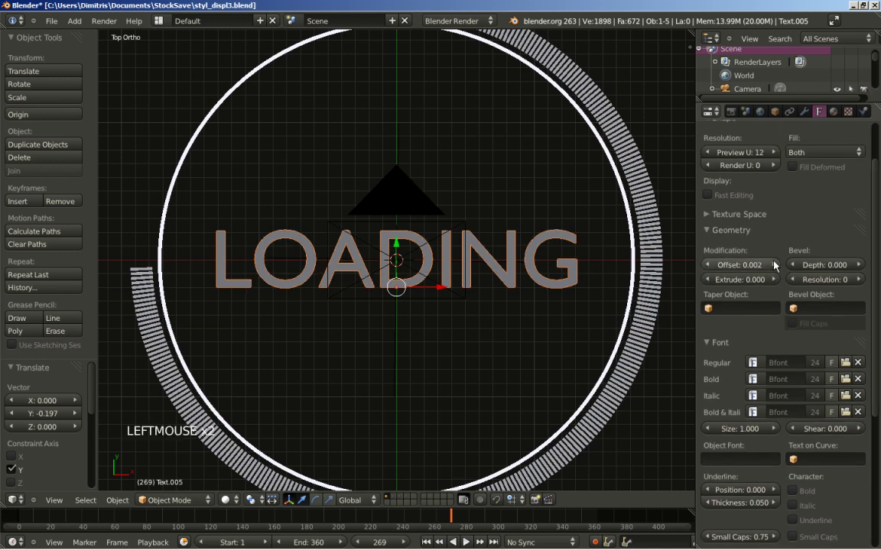
{"action": "left_click", "coordinate": [713, 264]}
{"action": "left_click", "coordinate": [712, 265]}
{"action": "left_click", "coordinate": [713, 265]}
{"action": "left_click", "coordinate": [712, 264]}
{"action": "left_click", "coordinate": [712, 265]}
{"action": "left_click", "coordinate": [713, 265]}
{"action": "left_click", "coordinate": [712, 265]}
{"action": "left_click", "coordinate": [712, 265]}
{"action": "left_click", "coordinate": [712, 265]}
{"action": "left_click", "coordinate": [712, 265]}
{"action": "left_click", "coordinate": [713, 265]}
{"action": "left_click", "coordinate": [713, 264]}
{"action": "left_click", "coordinate": [713, 265]}
{"action": "left_click", "coordinate": [713, 265]}
{"action": "left_click", "coordinate": [713, 265]}
{"action": "left_click", "coordinate": [712, 264]}
{"action": "left_click", "coordinate": [712, 264]}
{"action": "left_click", "coordinate": [713, 265]}
{"action": "left_click", "coordinate": [713, 264]}
{"action": "left_click", "coordinate": [713, 265]}
{"action": "left_click", "coordinate": [713, 264]}
{"action": "left_click", "coordinate": [712, 265]}
{"action": "left_click", "coordinate": [713, 264]}
{"action": "left_click", "coordinate": [712, 265]}
{"action": "left_click", "coordinate": [713, 265]}
{"action": "left_click", "coordinate": [713, 264]}
{"action": "left_click", "coordinate": [713, 264]}
{"action": "left_click", "coordinate": [713, 264]}
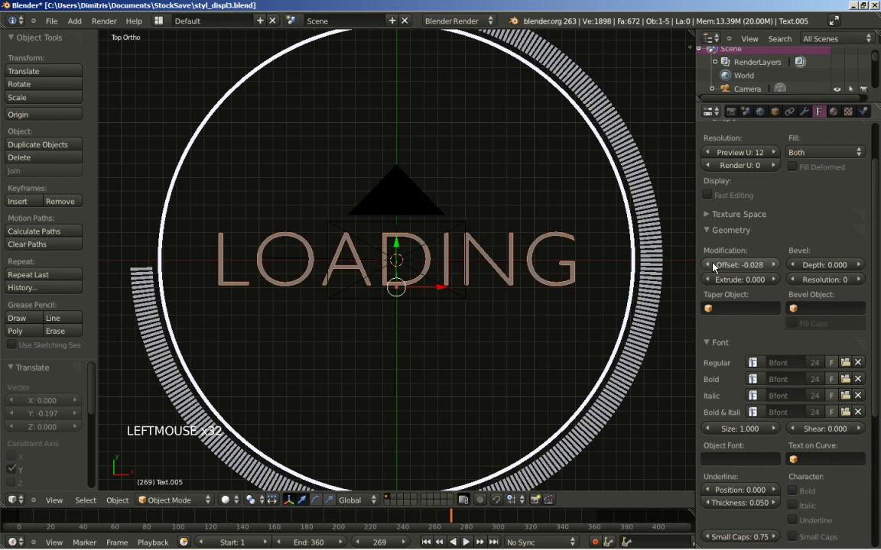
{"action": "left_click", "coordinate": [712, 264]}
{"action": "scroll", "coordinate": [456, 295], "scroll_direction": "down", "scroll_amount": 1}
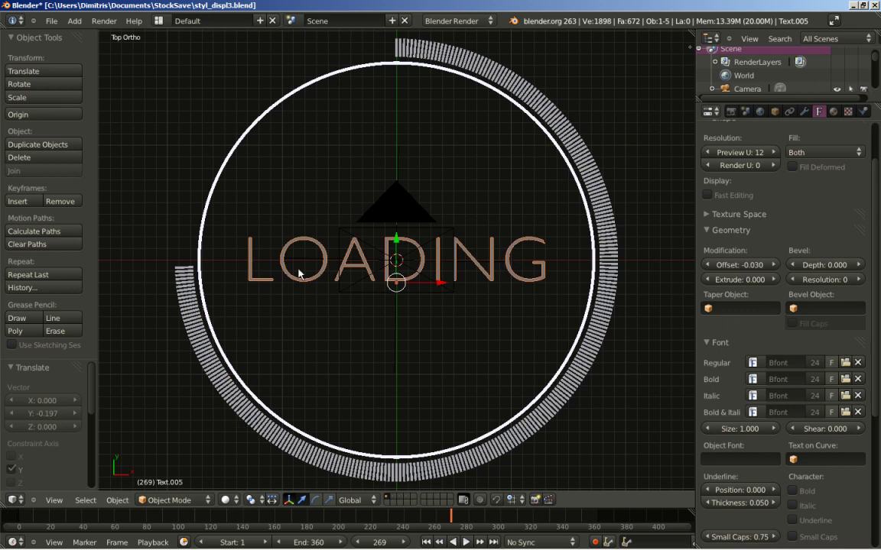
{"action": "left_click", "coordinate": [833, 112]}
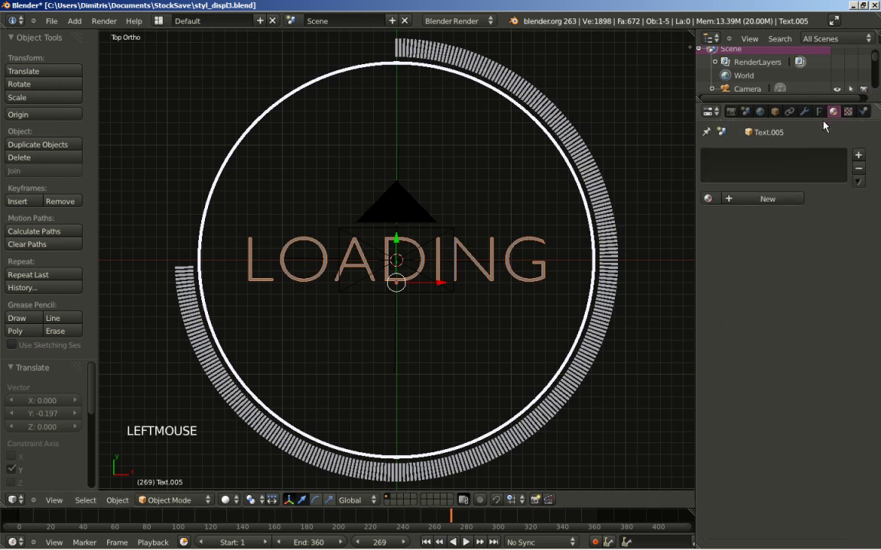
- Assign the existing White material to the LOADING text
{"action": "left_click", "coordinate": [707, 198]}
{"action": "left_click", "coordinate": [728, 233]}
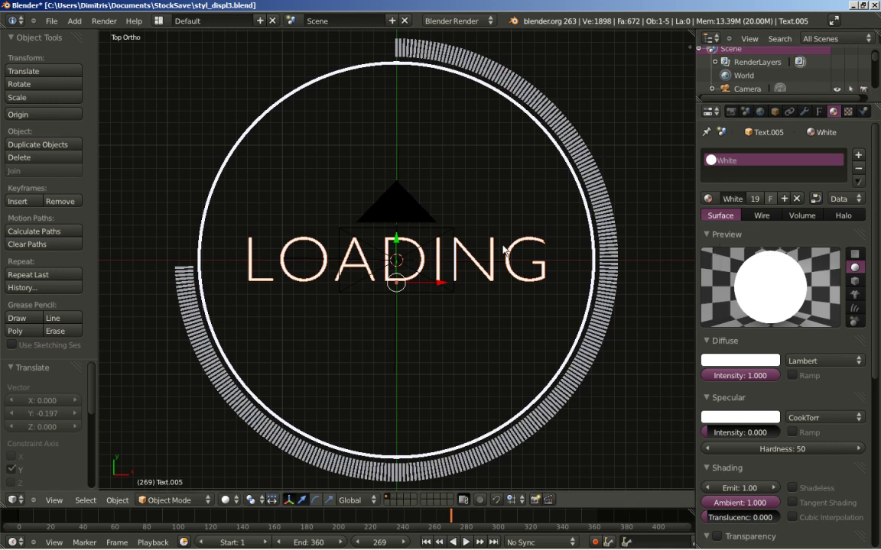
{"action": "scroll", "coordinate": [505, 250], "scroll_direction": "down", "scroll_amount": 1}
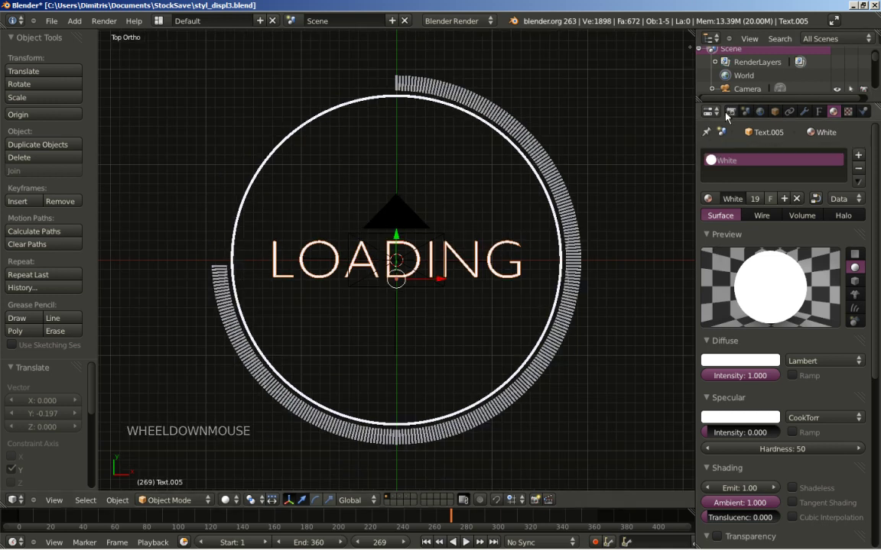
- Render a test image of the scene, then return to the viewport
{"action": "left_click", "coordinate": [731, 111]}
{"action": "left_click", "coordinate": [732, 172]}
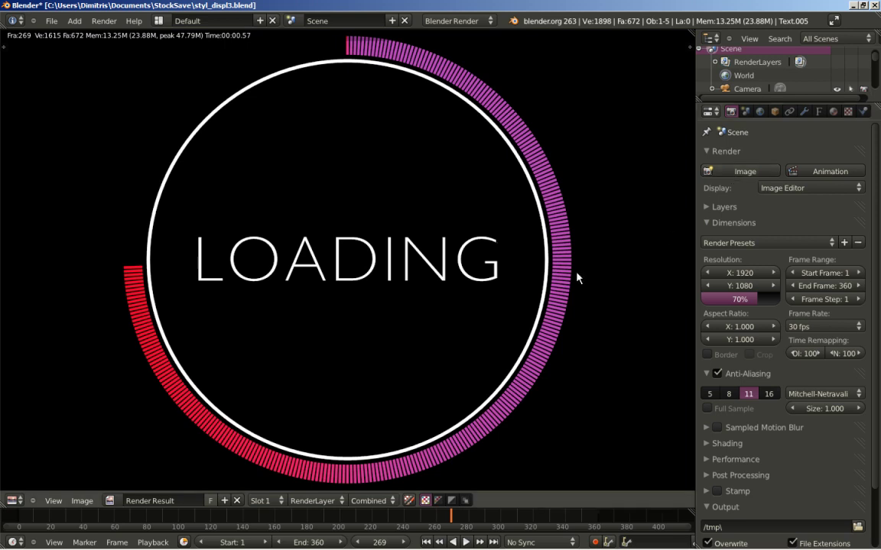
{"action": "key", "text": "Escape"}
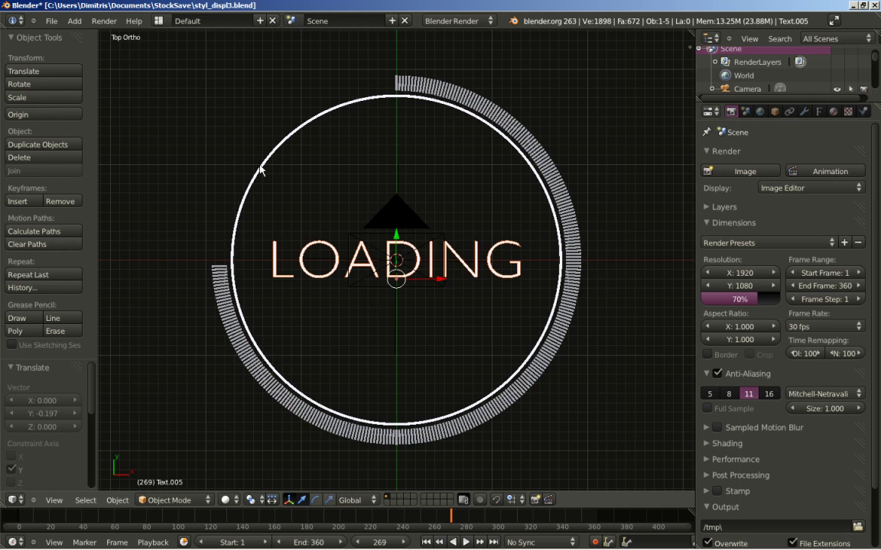
{"action": "right_click", "coordinate": [256, 200]}
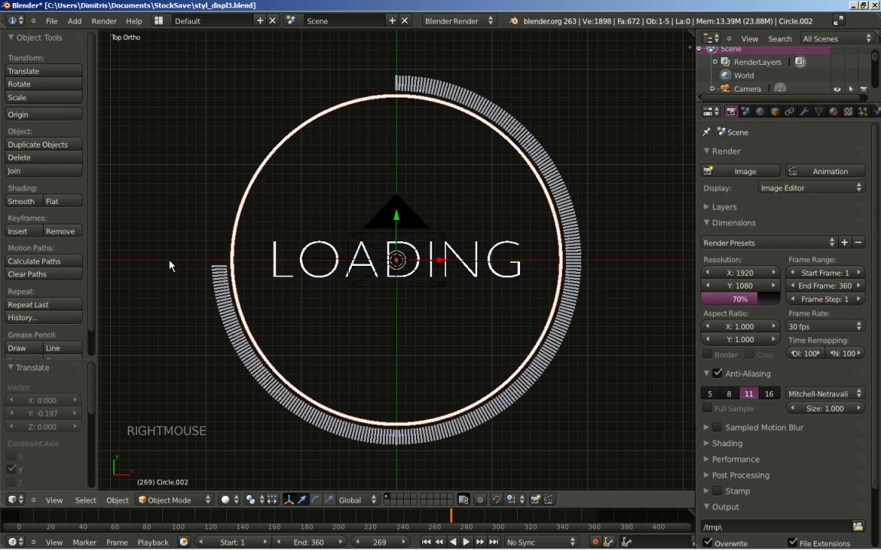
- Duplicate the outer white circle in place and enlarge its vertices about 1.15 times
{"action": "key", "text": "shift+d"}
{"action": "right_click", "coordinate": [193, 261]}
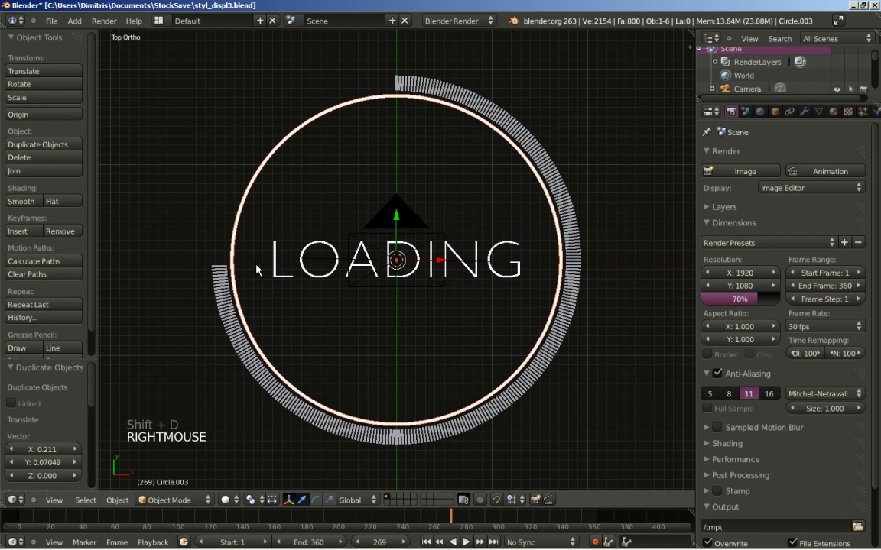
{"action": "key", "text": "Tab"}
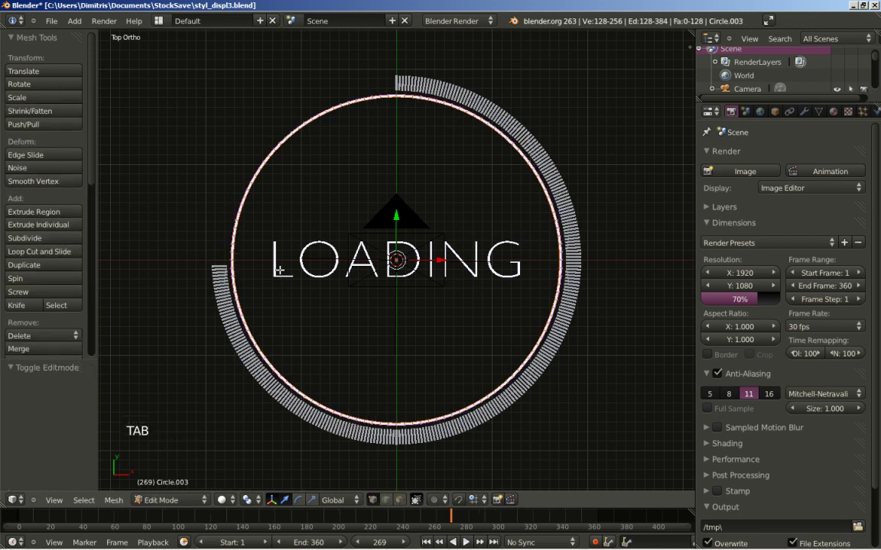
{"action": "key", "text": "a"}
{"action": "key", "text": "a"}
{"action": "key", "text": "a"}
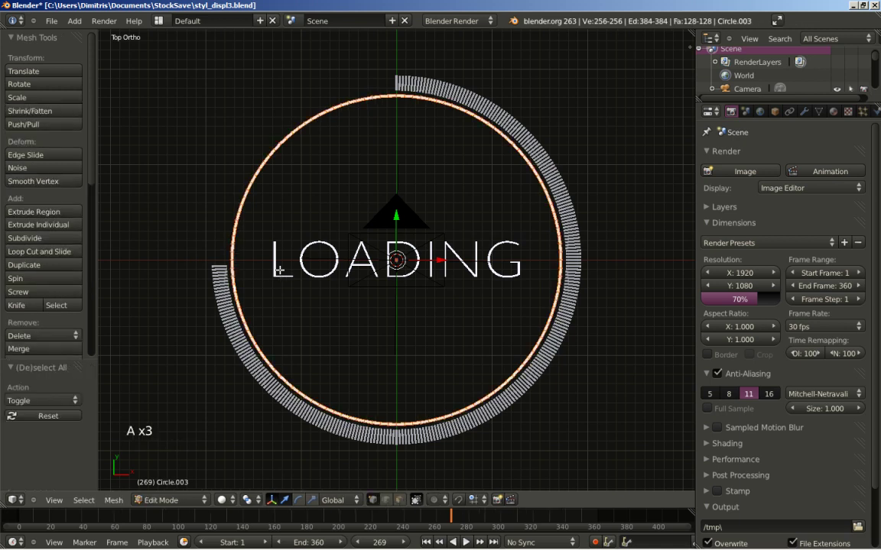
{"action": "key", "text": "s"}
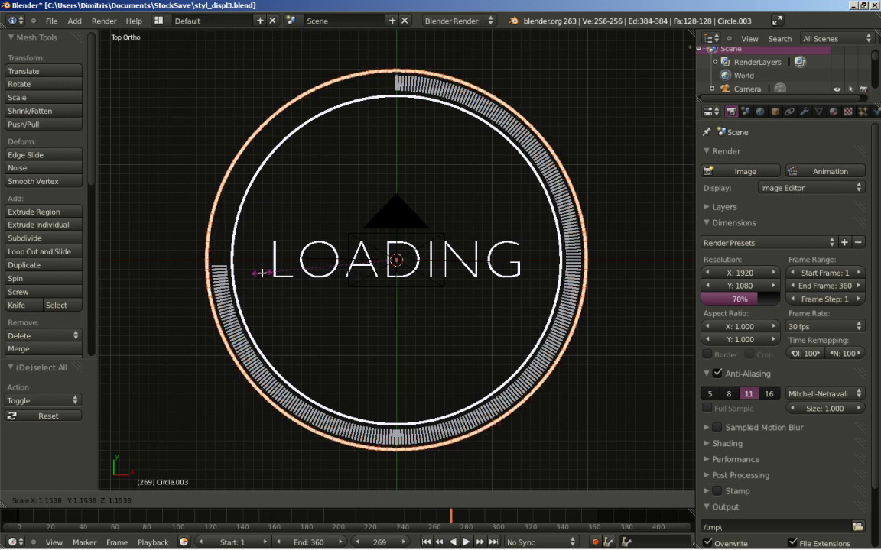
{"action": "left_click", "coordinate": [262, 268]}
{"action": "key", "text": "Tab"}
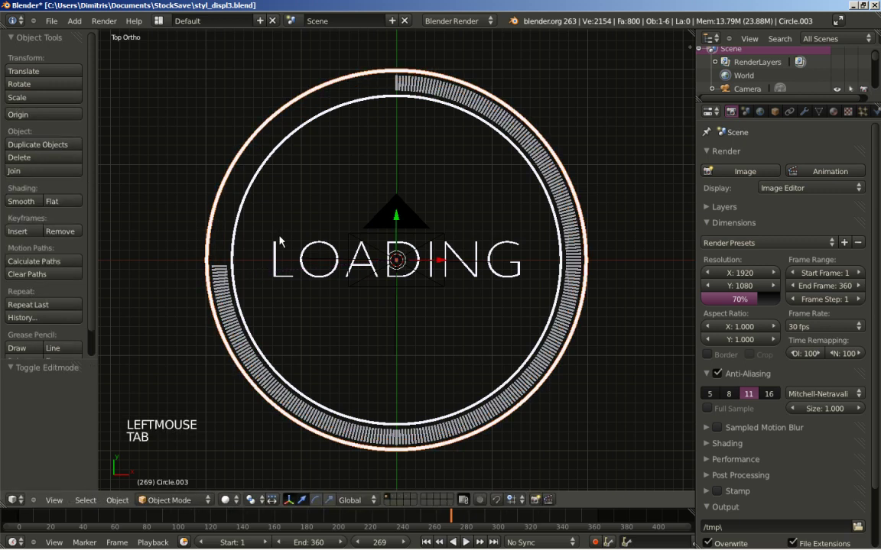
- Select the LOADING text object
{"action": "scroll", "coordinate": [326, 295], "scroll_direction": "up", "scroll_amount": 1}
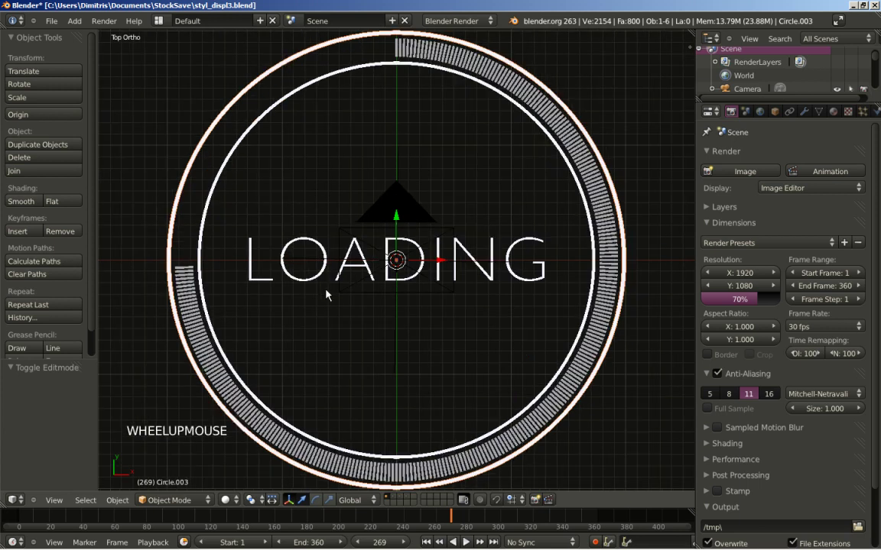
{"action": "right_click", "coordinate": [337, 275]}
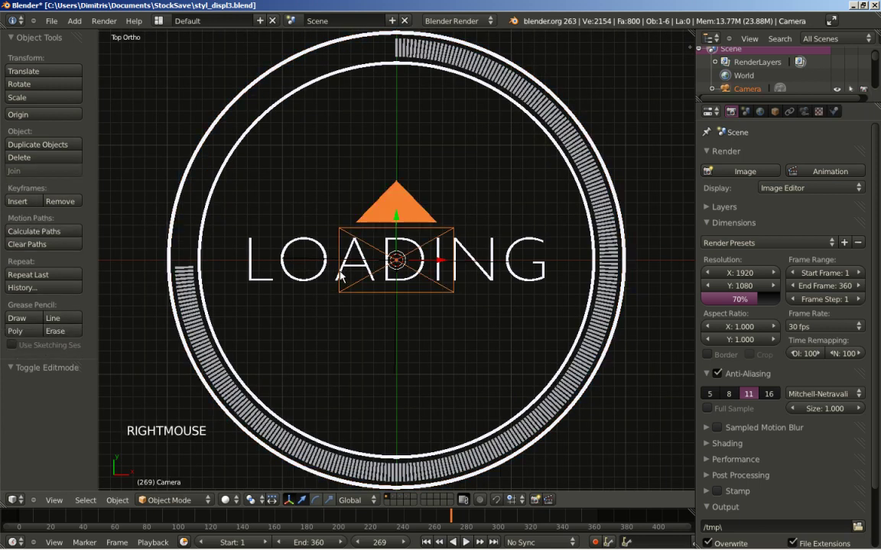
{"action": "right_click", "coordinate": [281, 262]}
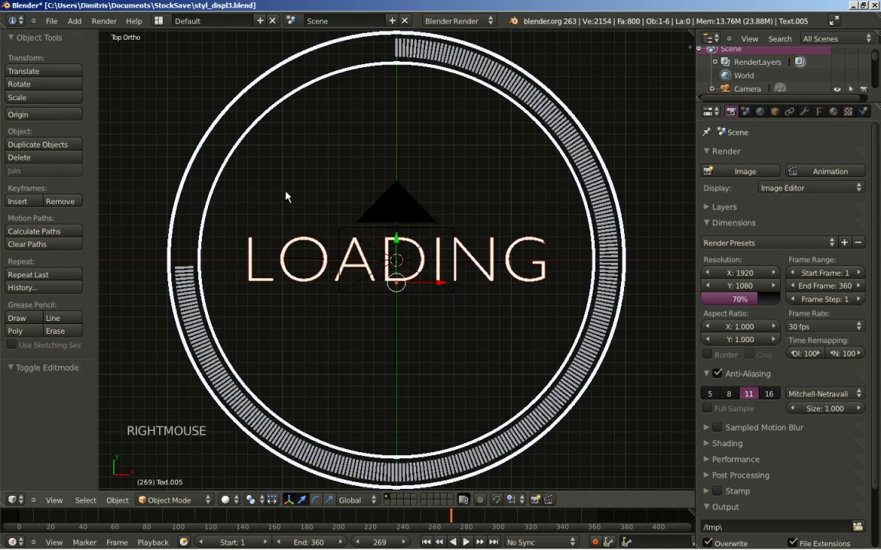
{"action": "key", "text": "shift+s"}
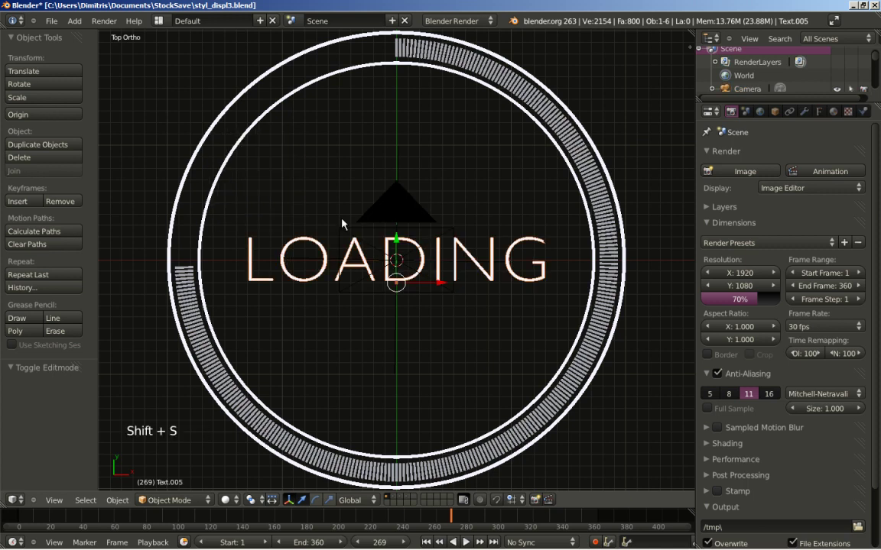
- Duplicate the LOADING text, move the copy just below it and enter Edit Mode
{"action": "key", "text": "shift+d"}
{"action": "right_click", "coordinate": [348, 241]}
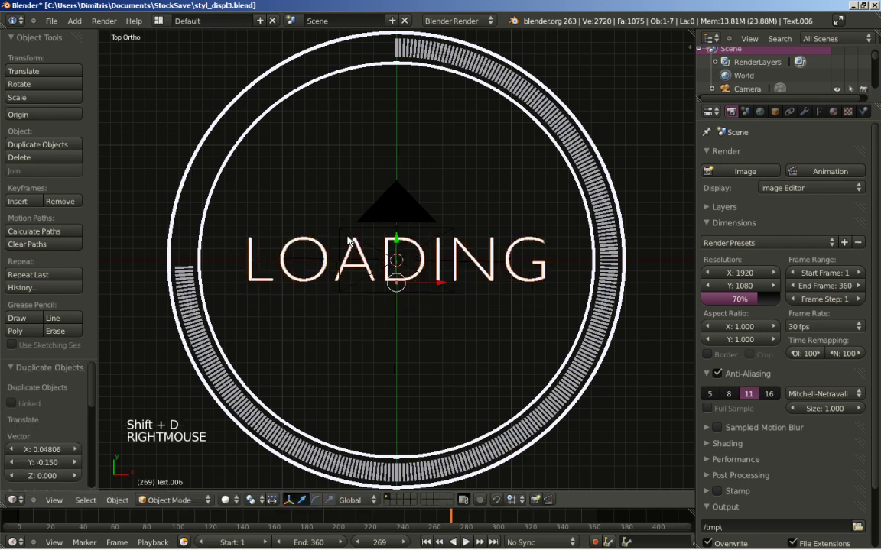
{"action": "scroll", "coordinate": [348, 240], "scroll_direction": "up", "scroll_amount": 3}
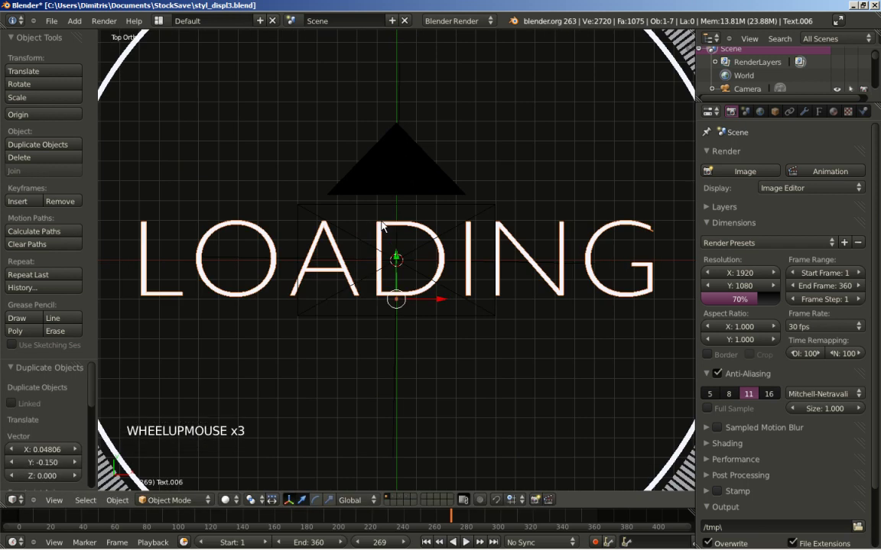
{"action": "key", "text": "g"}
{"action": "left_click", "coordinate": [383, 256]}
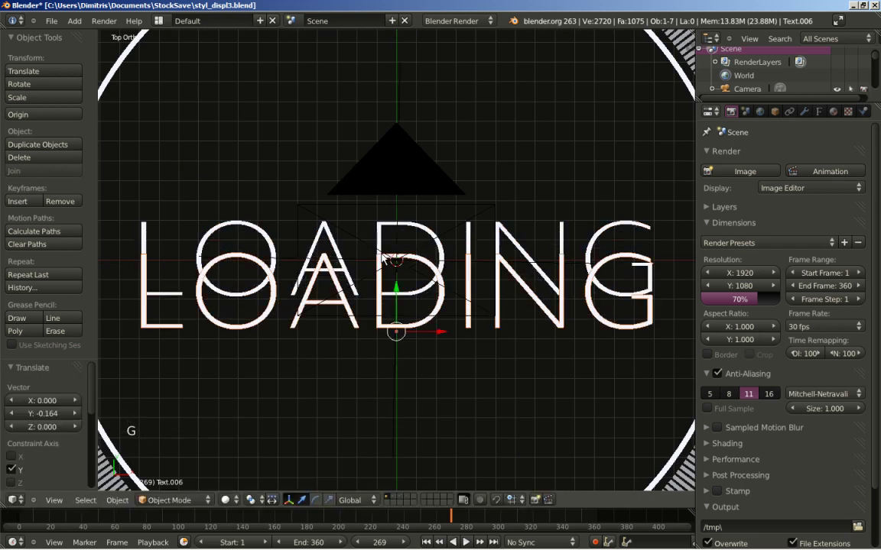
{"action": "key", "text": "Tab"}
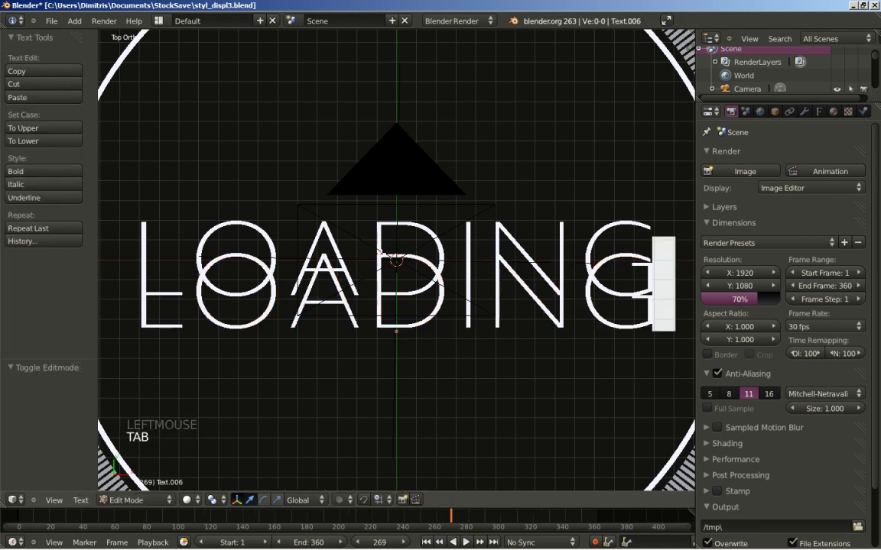
{"action": "key", "text": "BackSpace"}
{"action": "key", "text": "BackSpace"}
{"action": "key", "text": "BackSpace"}
{"action": "key", "text": "BackSpace"}
{"action": "key", "text": "BackSpace"}
{"action": "key", "text": "BackSpace"}
{"action": "key", "text": "BackSpace"}
{"action": "key", "text": "BackSpace"}
{"action": "key", "text": "BackSpace"}
{"action": "key", "text": "BackSpace"}
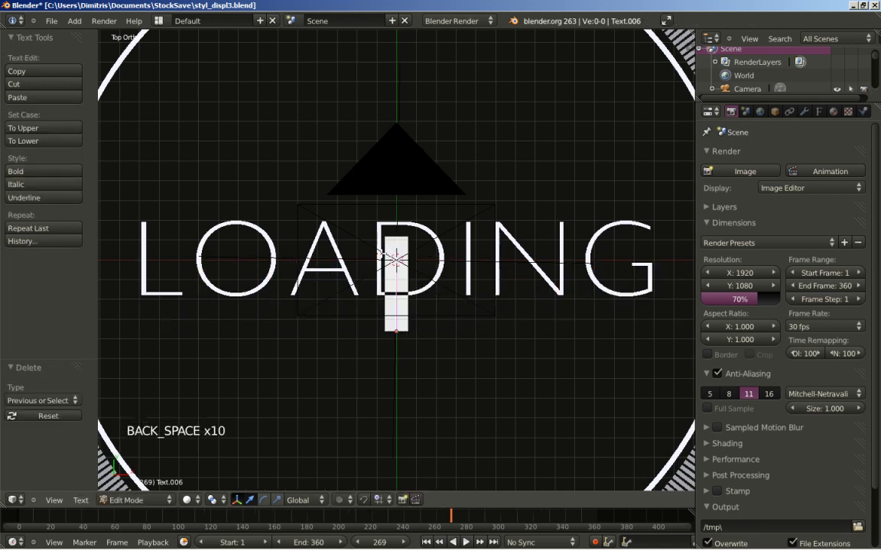
{"action": "type", "text": "HTXFT"}
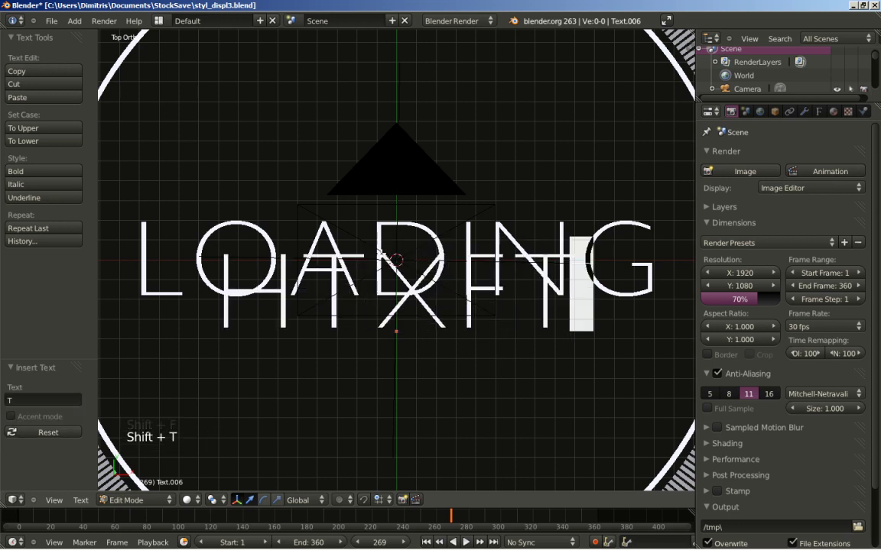
{"action": "type", "text": "Y"}
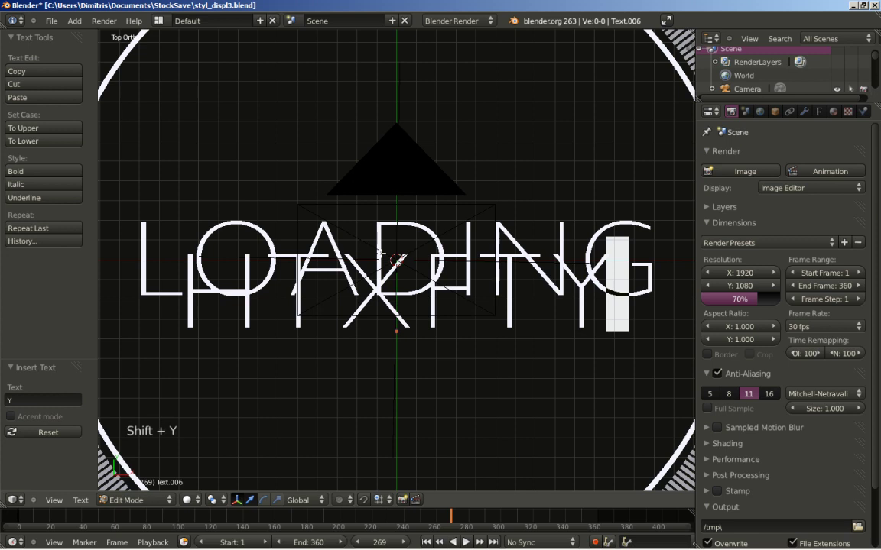
{"action": "type", "text": "14"}
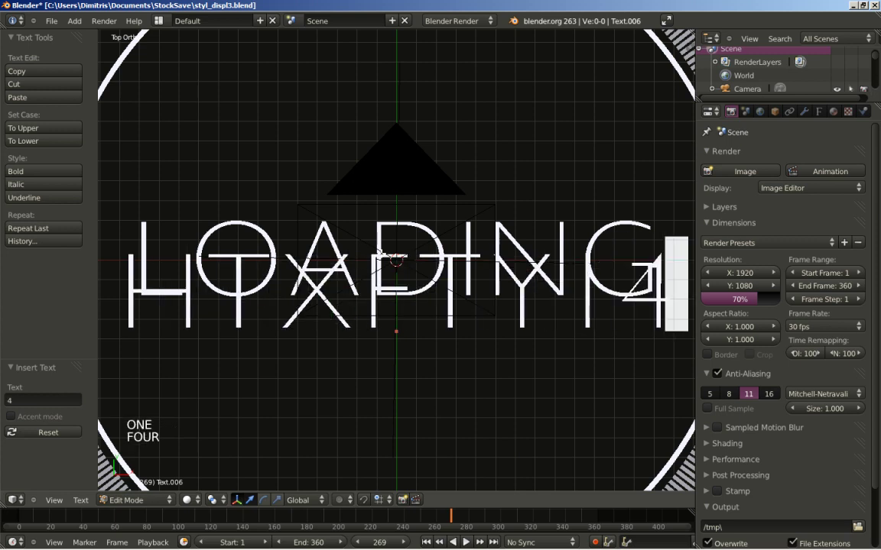
{"action": "type", "text": "57"}
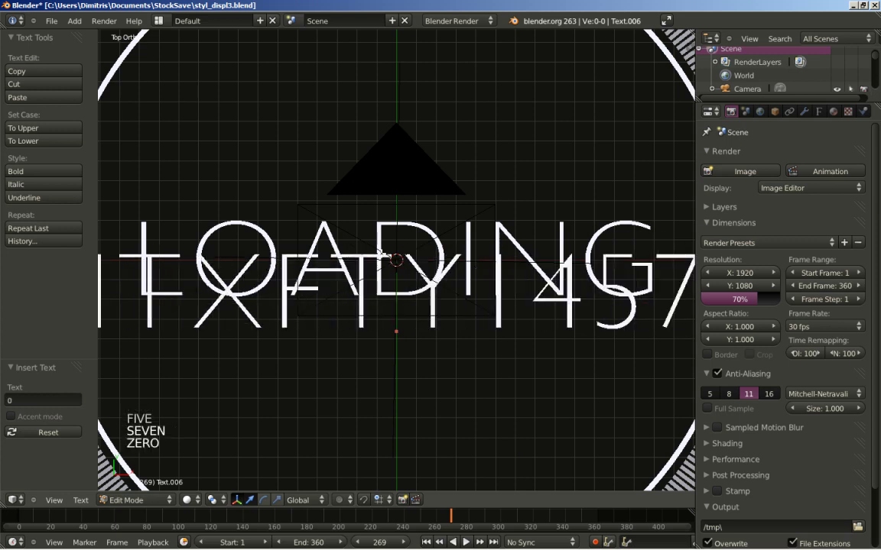
{"action": "type", "text": "057"}
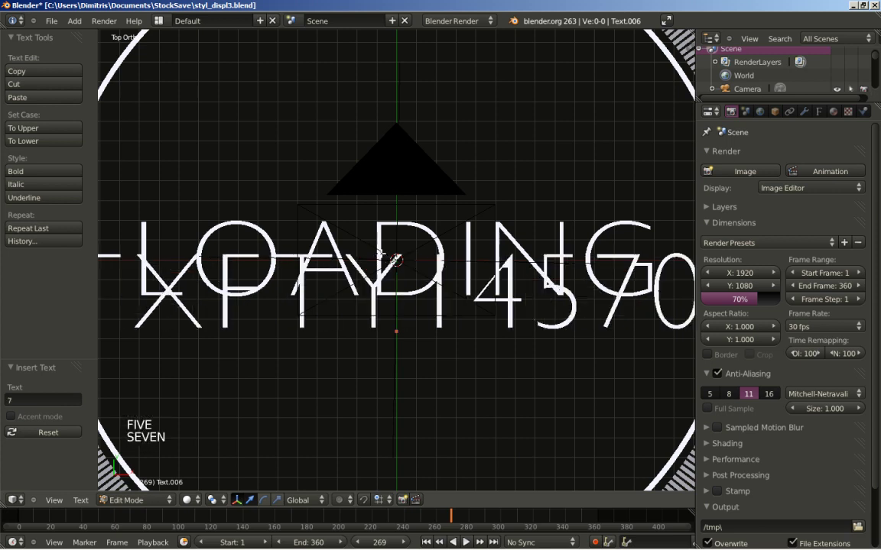
{"action": "key", "text": "Tab"}
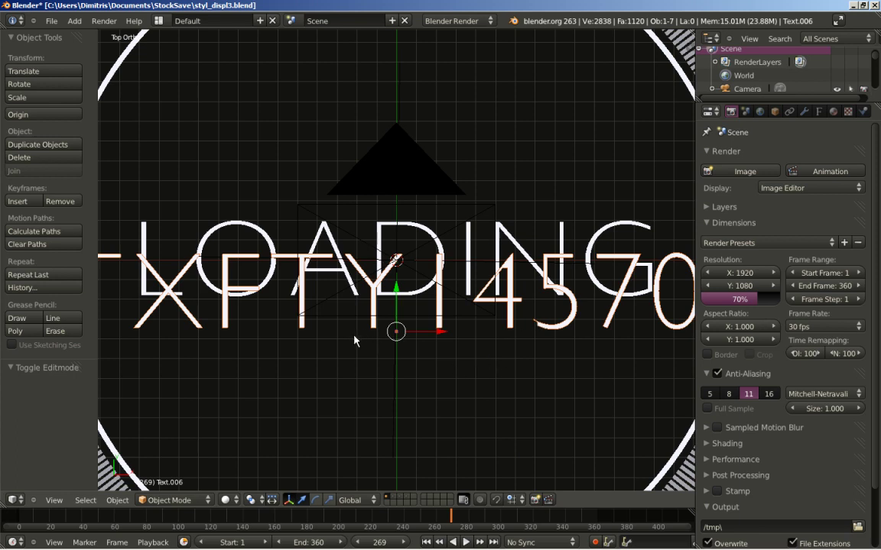
- Reset the code line's geometry offset to 0.000 and drag its font size down to about 0.321
{"action": "scroll", "coordinate": [271, 312], "scroll_direction": "down", "scroll_amount": 1}
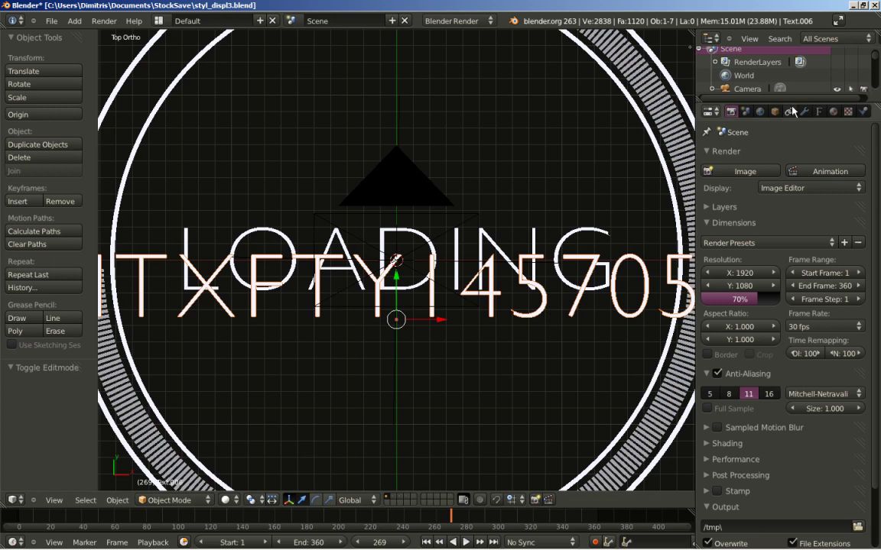
{"action": "scroll", "coordinate": [543, 325], "scroll_direction": "up", "scroll_amount": 5}
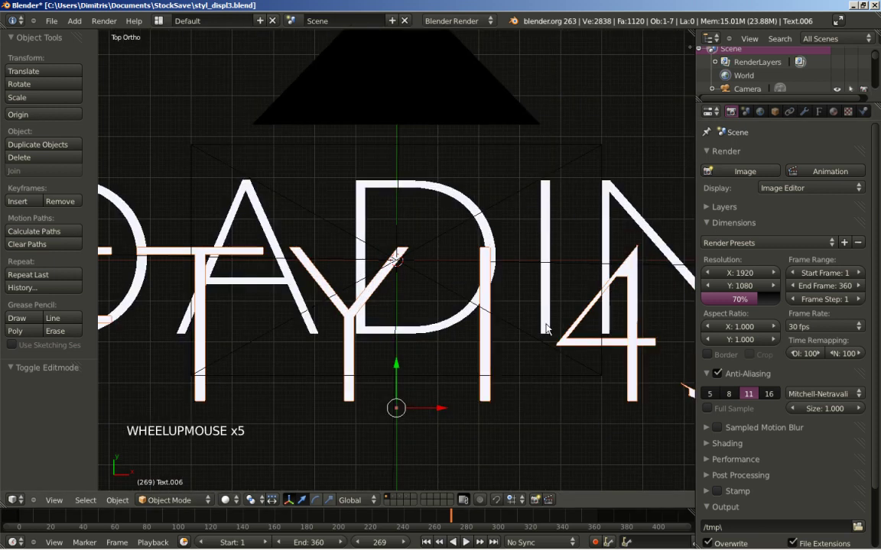
{"action": "middle_click_drag", "start_coordinate": [544, 325], "coordinate": [449, 303], "text": "shift"}
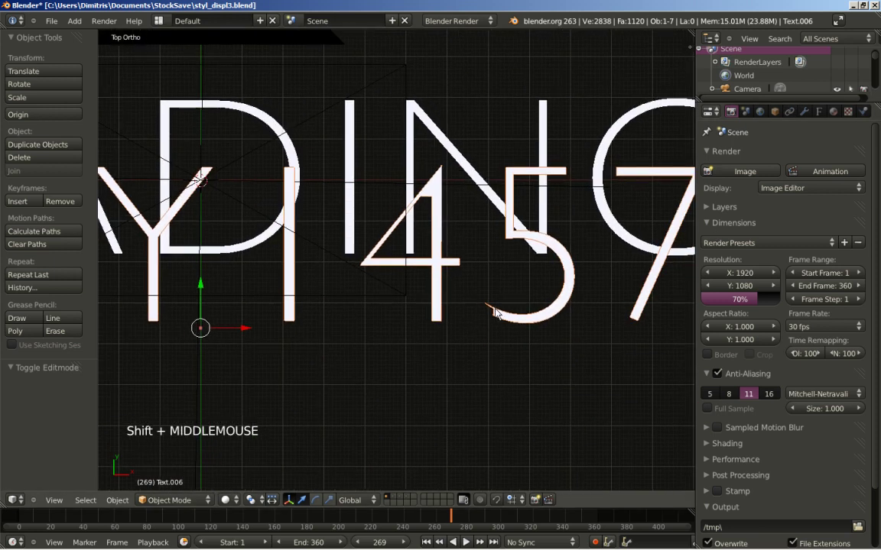
{"action": "left_click", "coordinate": [818, 112]}
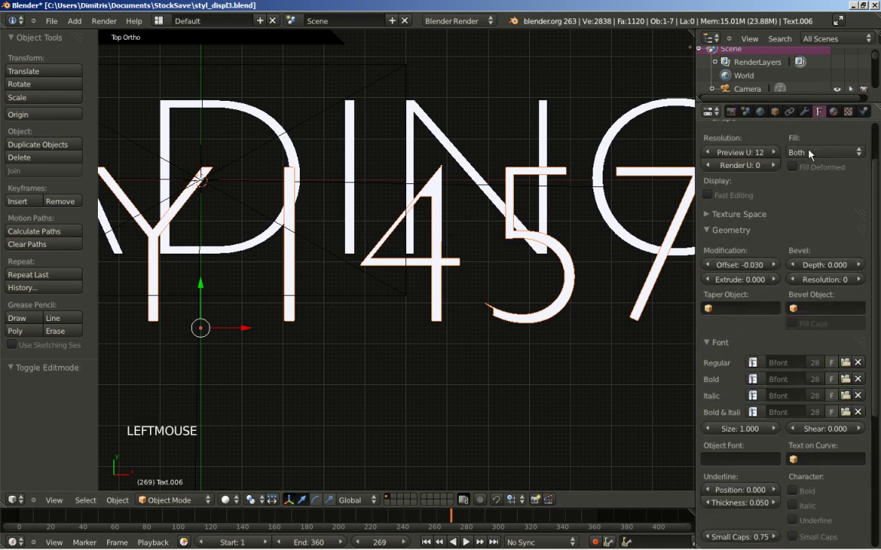
{"action": "double_click", "coordinate": [747, 263]}
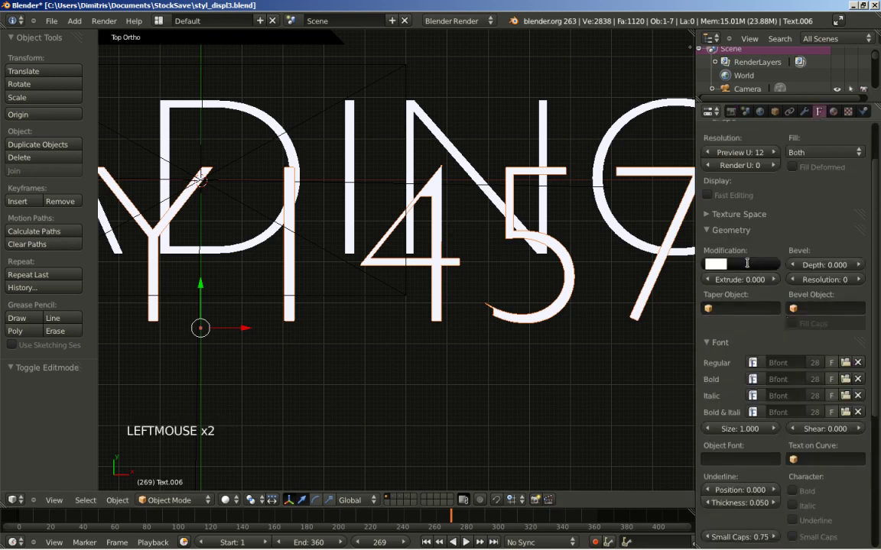
{"action": "key", "text": "Return"}
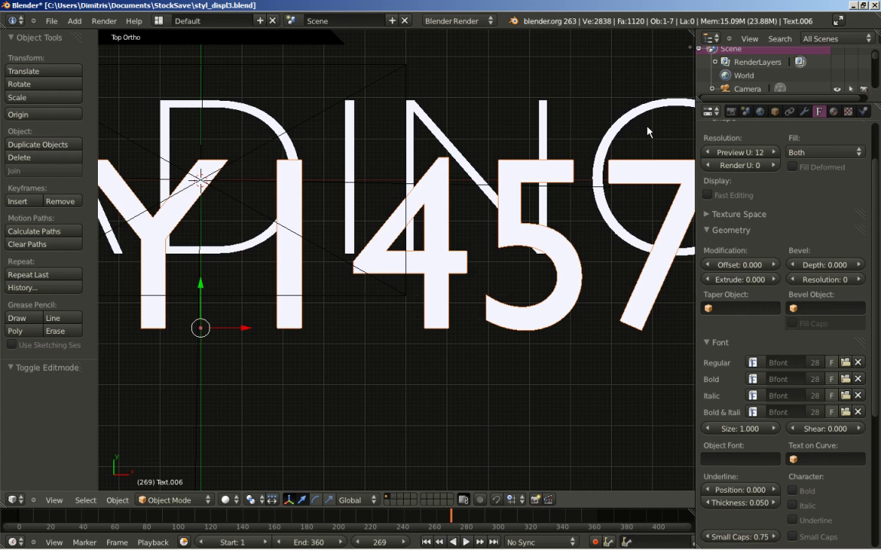
{"action": "scroll", "coordinate": [651, 122], "scroll_direction": "down", "scroll_amount": 4}
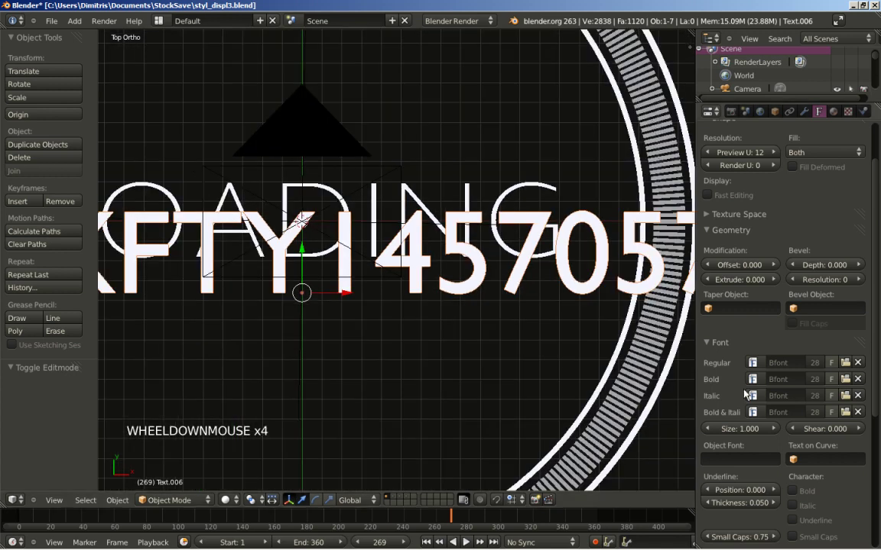
{"action": "left_click_drag", "start_coordinate": [745, 426], "coordinate": [722, 432]}
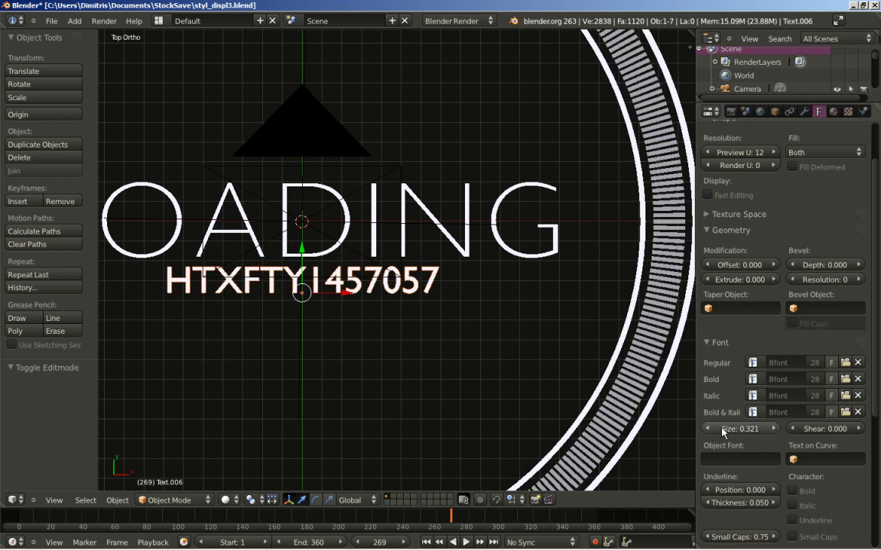
- Set the code line's font size to exactly 0.3
{"action": "left_click", "coordinate": [732, 429]}
{"action": "type", "text": "0.3"}
{"action": "key", "text": "Return"}
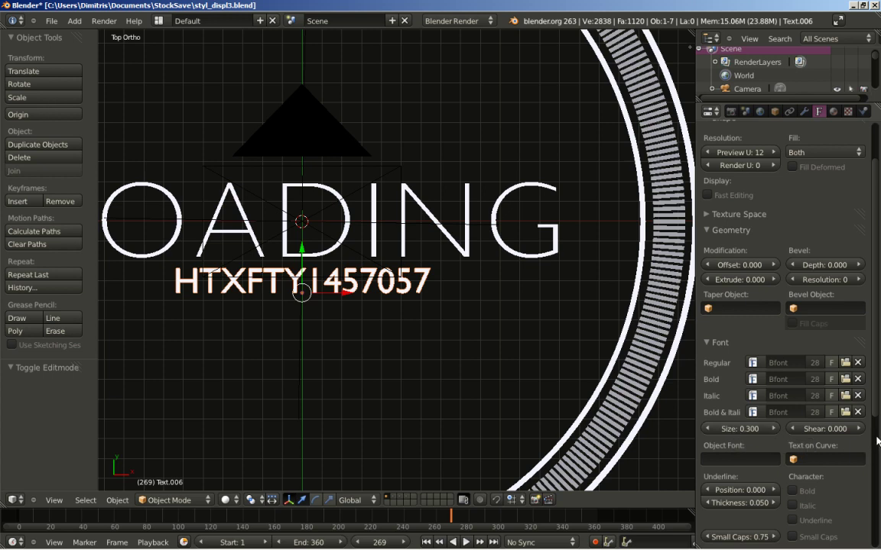
- Set the code line's character spacing to 2.1
{"action": "left_click", "coordinate": [875, 413]}
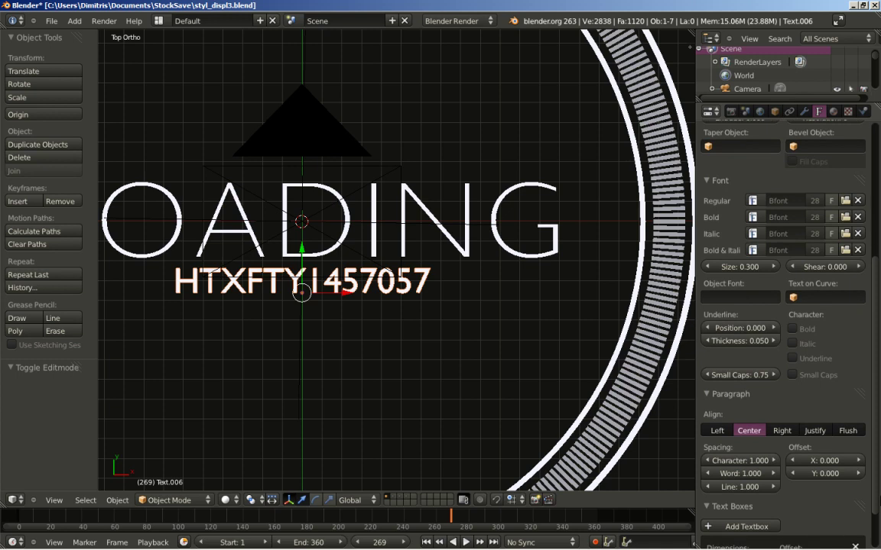
{"action": "left_click", "coordinate": [775, 461]}
{"action": "triple_click", "coordinate": [776, 461]}
{"action": "triple_click", "coordinate": [776, 461]}
{"action": "left_click", "coordinate": [776, 461]}
{"action": "double_click", "coordinate": [776, 461]}
{"action": "triple_click", "coordinate": [776, 461]}
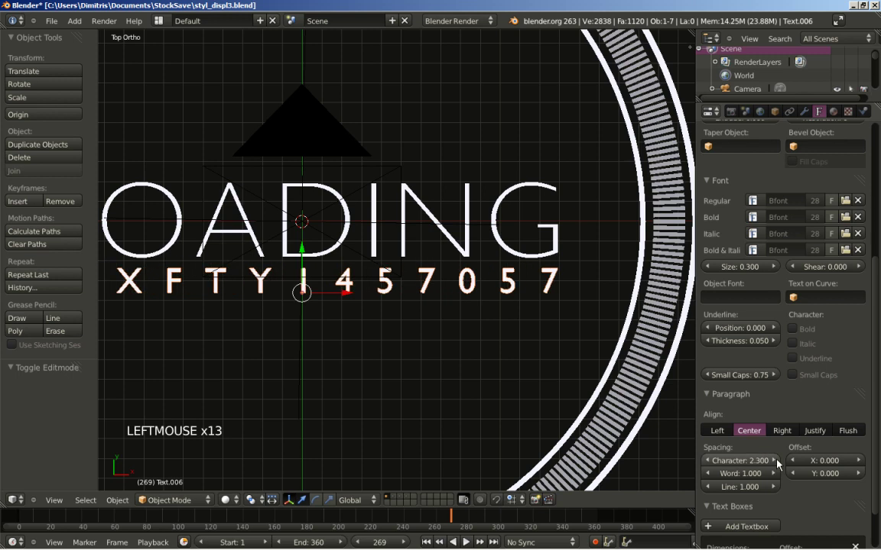
{"action": "scroll", "coordinate": [458, 372], "scroll_direction": "down", "scroll_amount": 2}
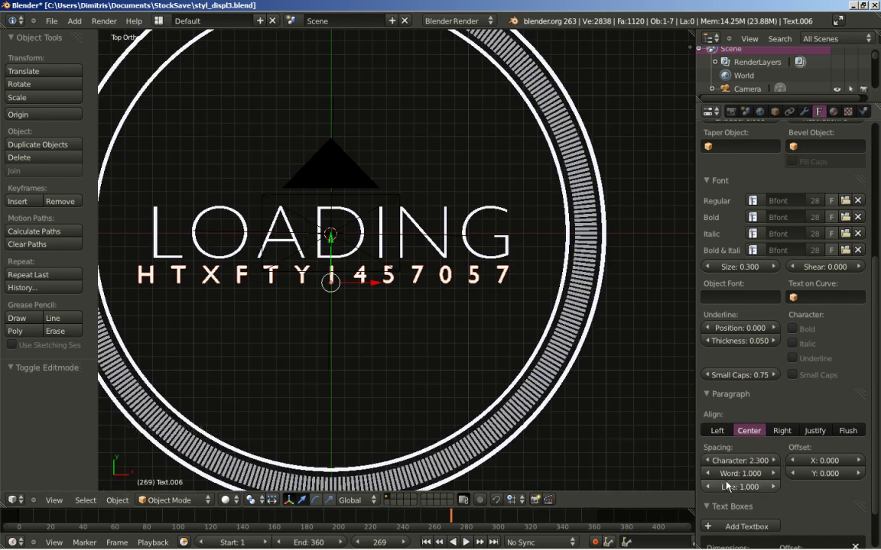
{"action": "left_click", "coordinate": [707, 461]}
{"action": "left_click", "coordinate": [708, 461]}
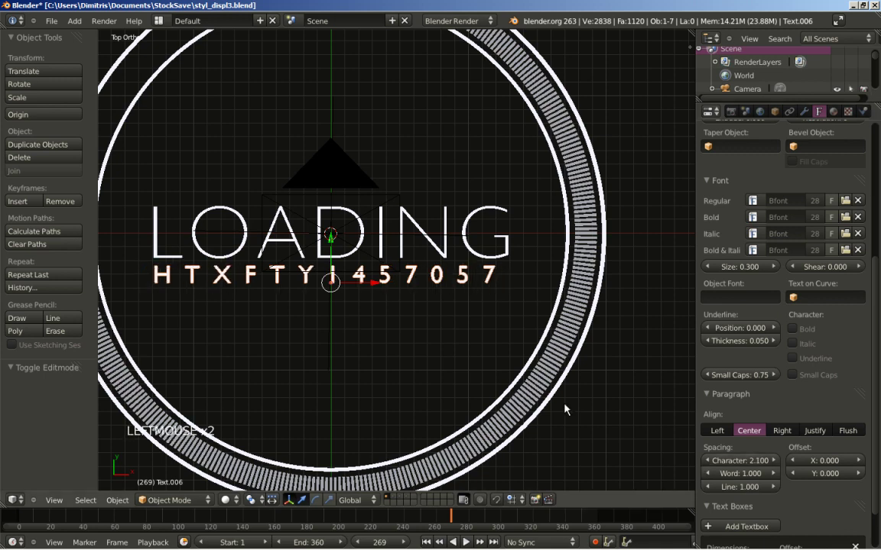
{"action": "scroll", "coordinate": [456, 359], "scroll_direction": "up", "scroll_amount": 1}
- Nudge the LOADING title sideways along the X axis
{"action": "middle_click_drag", "start_coordinate": [444, 359], "coordinate": [533, 385], "text": "shift"}
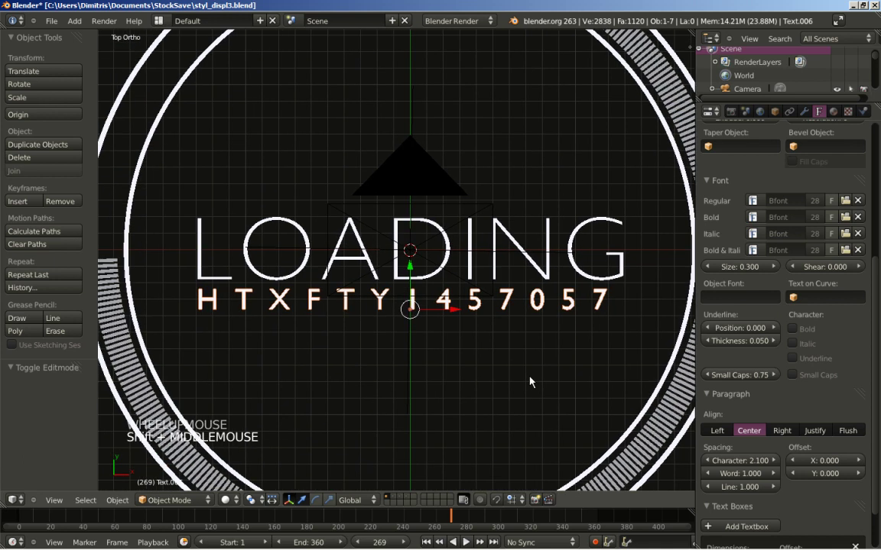
{"action": "middle_click_drag", "start_coordinate": [476, 338], "coordinate": [465, 333], "text": "shift"}
{"action": "scroll", "coordinate": [432, 289], "scroll_direction": "up", "scroll_amount": 1}
{"action": "scroll", "coordinate": [472, 260], "scroll_direction": "down", "scroll_amount": 2}
{"action": "scroll", "coordinate": [471, 274], "scroll_direction": "up", "scroll_amount": 4}
{"action": "scroll", "coordinate": [476, 270], "scroll_direction": "up", "scroll_amount": 1}
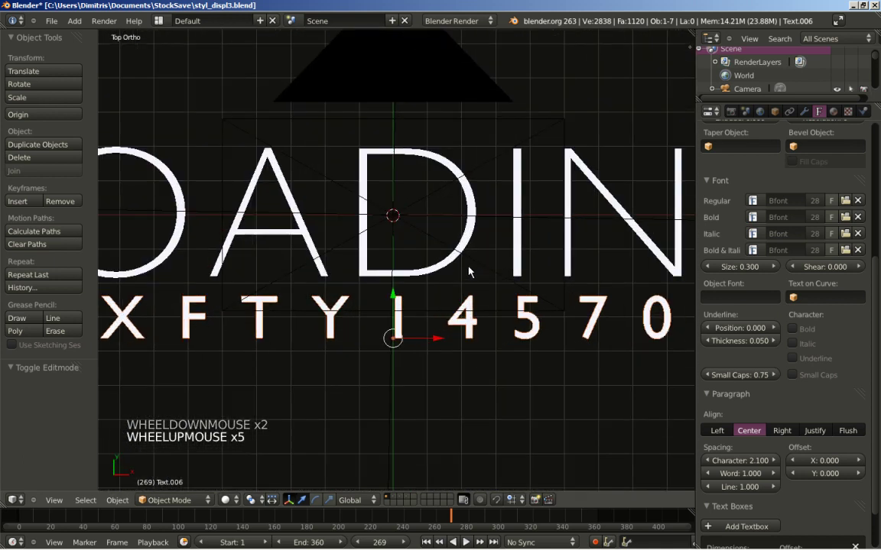
{"action": "scroll", "coordinate": [489, 271], "scroll_direction": "down", "scroll_amount": 4}
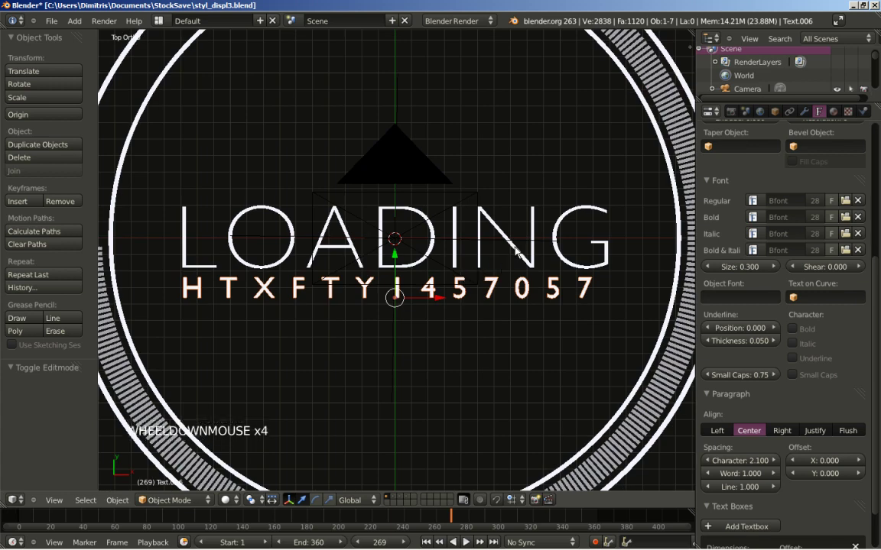
{"action": "right_click", "coordinate": [543, 231]}
{"action": "key", "text": "g"}
{"action": "key", "text": "x"}
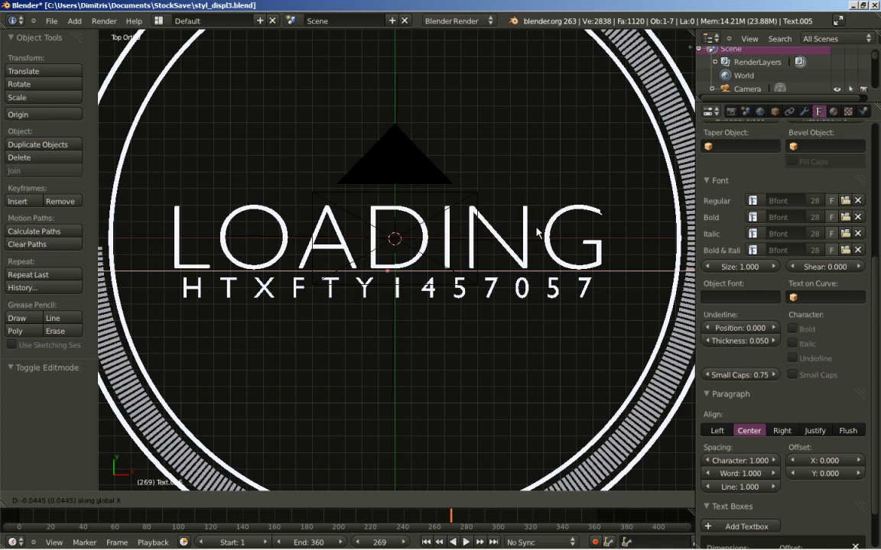
{"action": "left_click", "coordinate": [537, 231]}
{"action": "scroll", "coordinate": [562, 276], "scroll_direction": "down", "scroll_amount": 3}
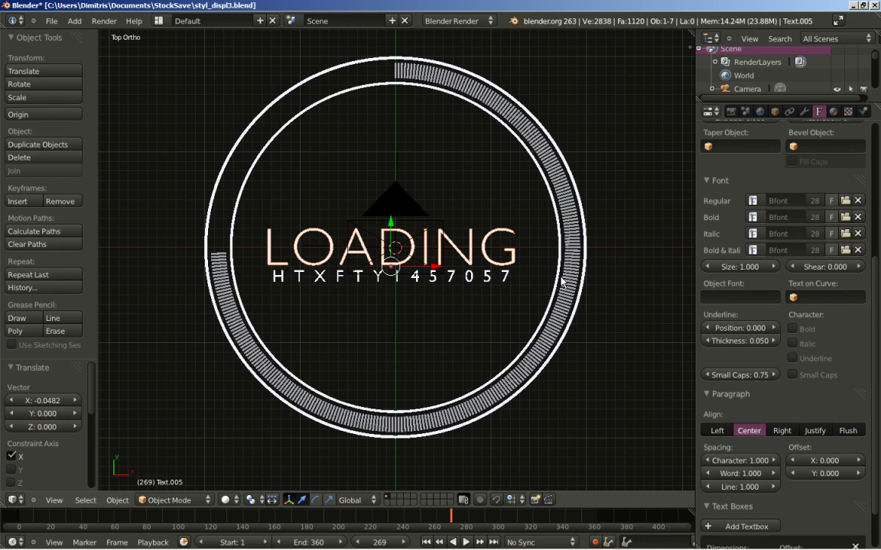
{"action": "key", "text": "F12"}
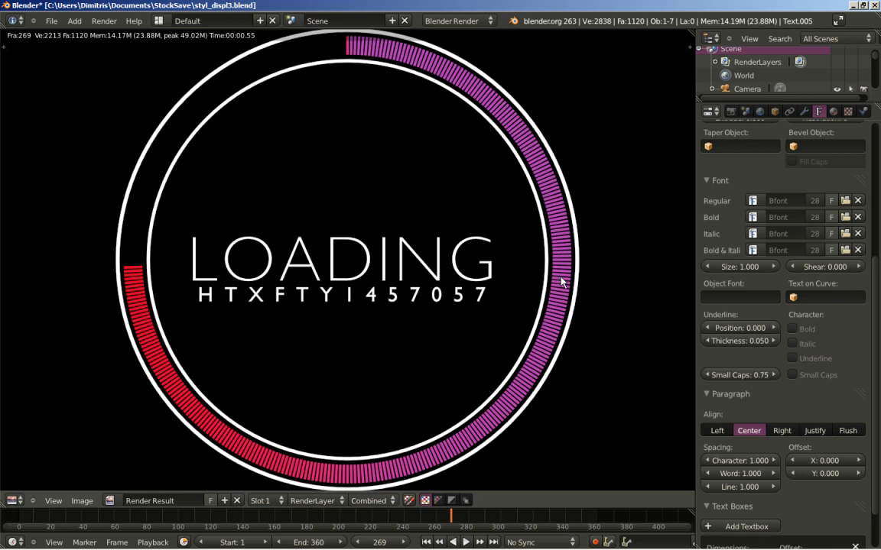
{"action": "key", "text": "Escape"}
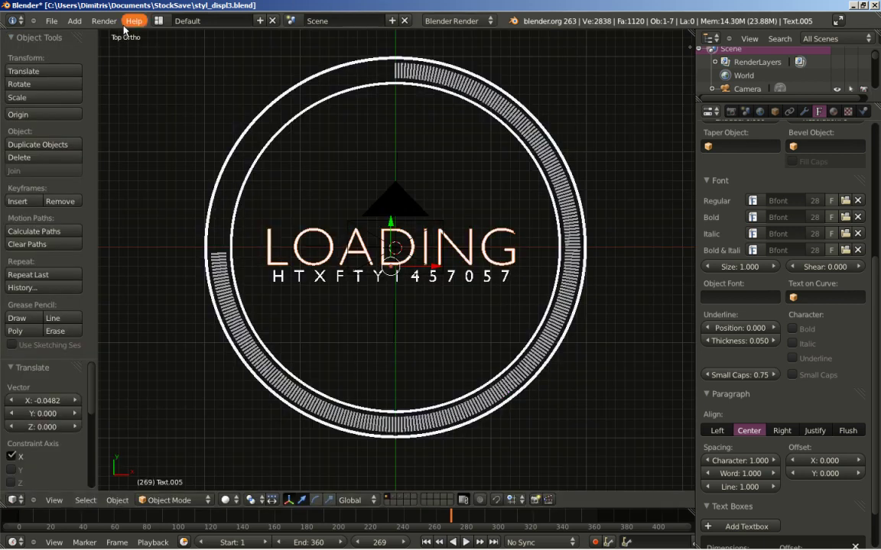
- Save a copy of the scene as styl_displ4.blend, changing the version number from 3 to 4
{"action": "left_click", "coordinate": [51, 23]}
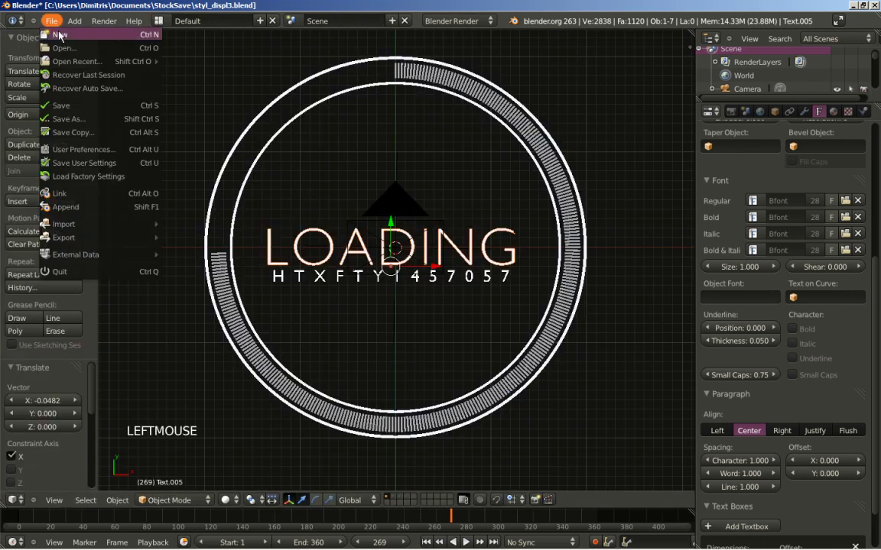
{"action": "left_click", "coordinate": [105, 120]}
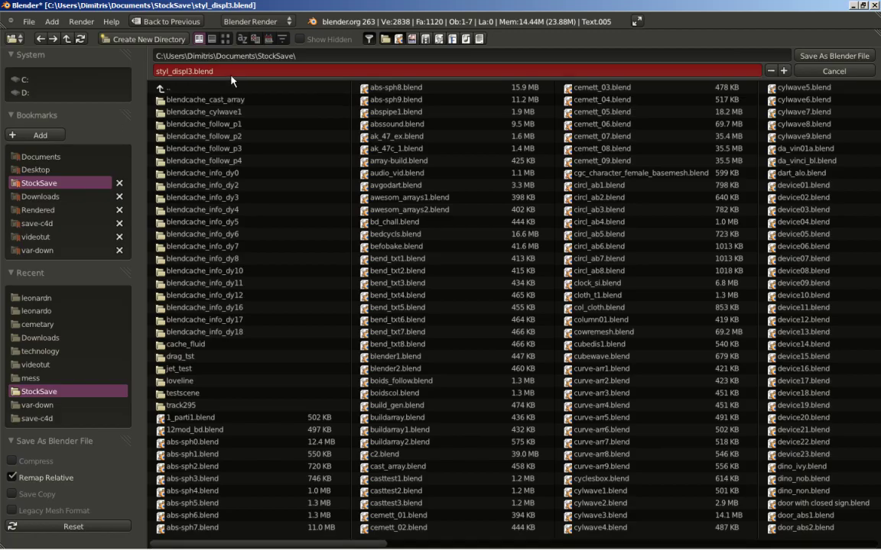
{"action": "left_click", "coordinate": [183, 70]}
{"action": "left_click", "coordinate": [190, 71]}
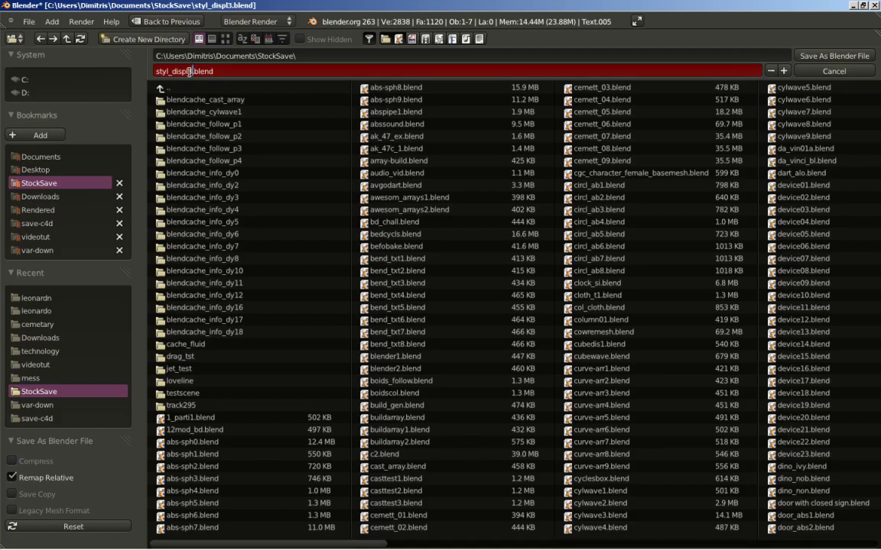
{"action": "key", "text": "shift+Left"}
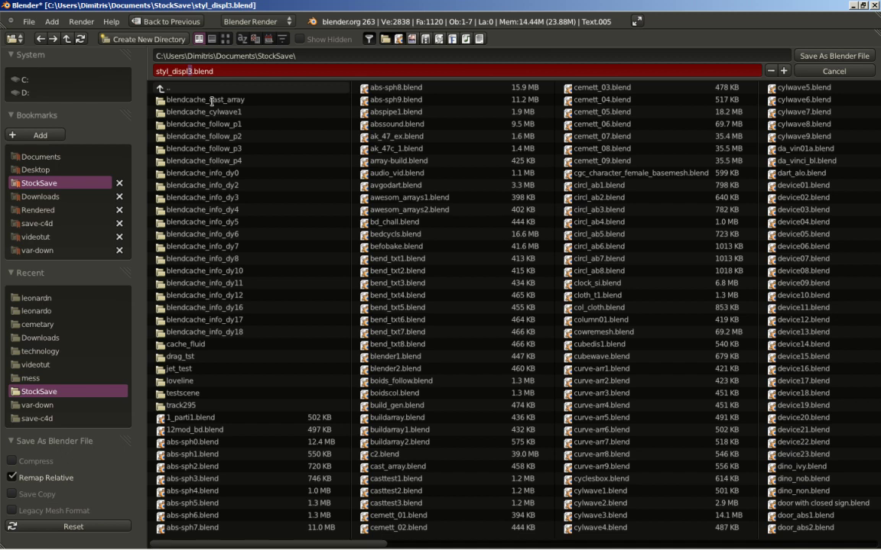
{"action": "type", "text": "4"}
{"action": "key", "text": "Return"}
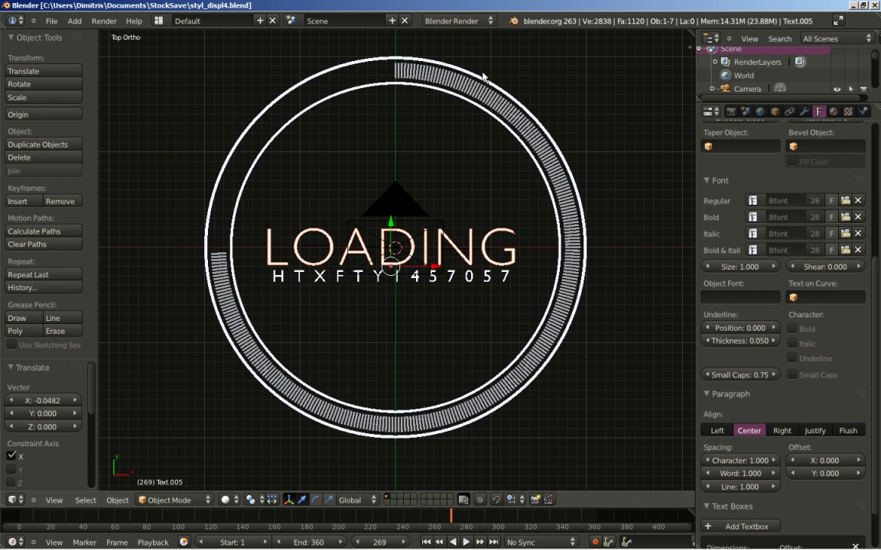
- Switch Plane.009's array from Object Offset to Relative Offset with X set to 1.3
{"action": "left_click", "coordinate": [804, 111]}
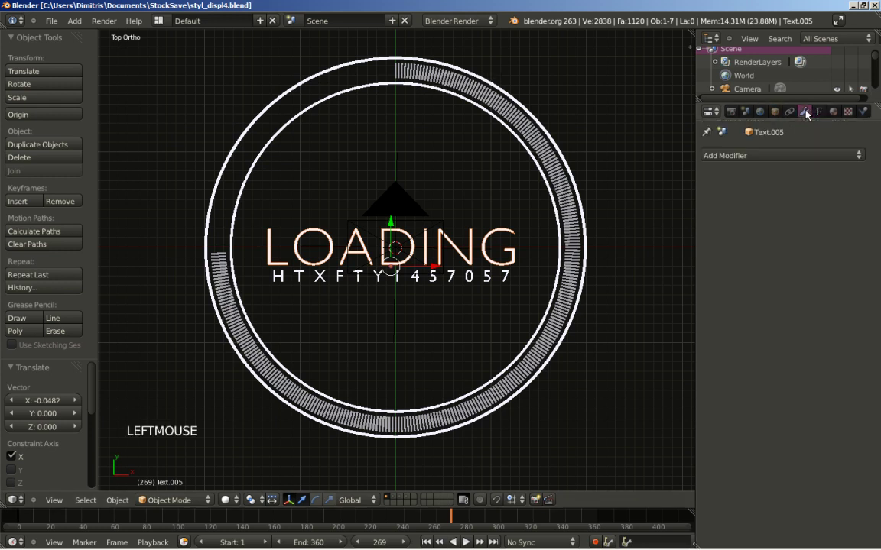
{"action": "right_click", "coordinate": [436, 84]}
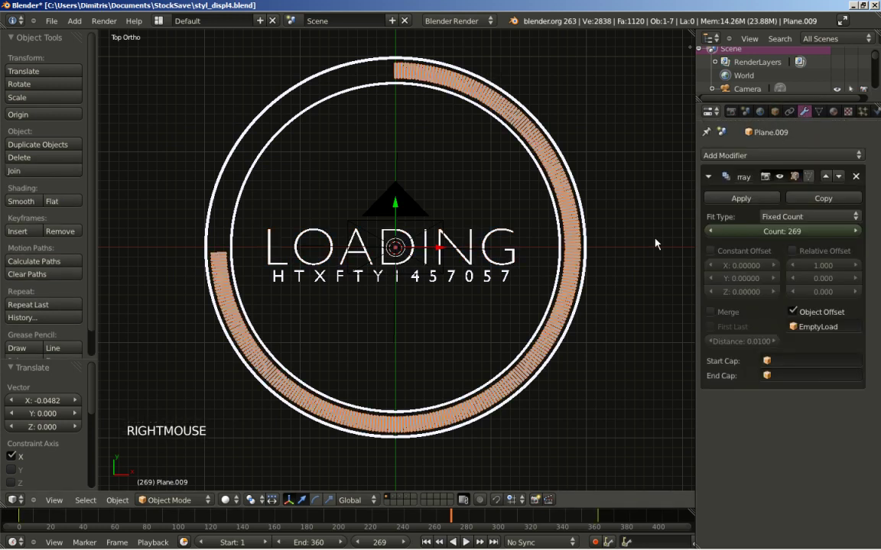
{"action": "left_click", "coordinate": [793, 312]}
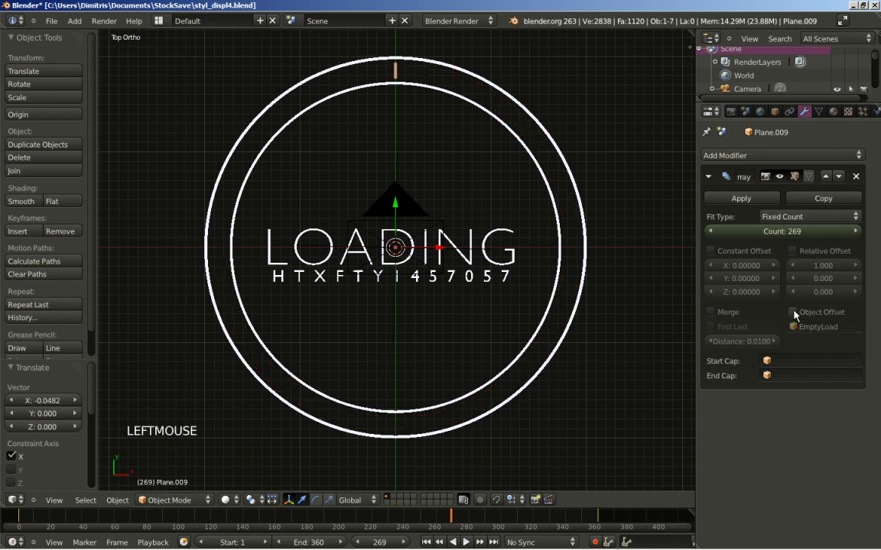
{"action": "middle_click_drag", "start_coordinate": [434, 106], "coordinate": [365, 266], "text": "shift"}
{"action": "scroll", "coordinate": [367, 276], "scroll_direction": "up", "scroll_amount": 7}
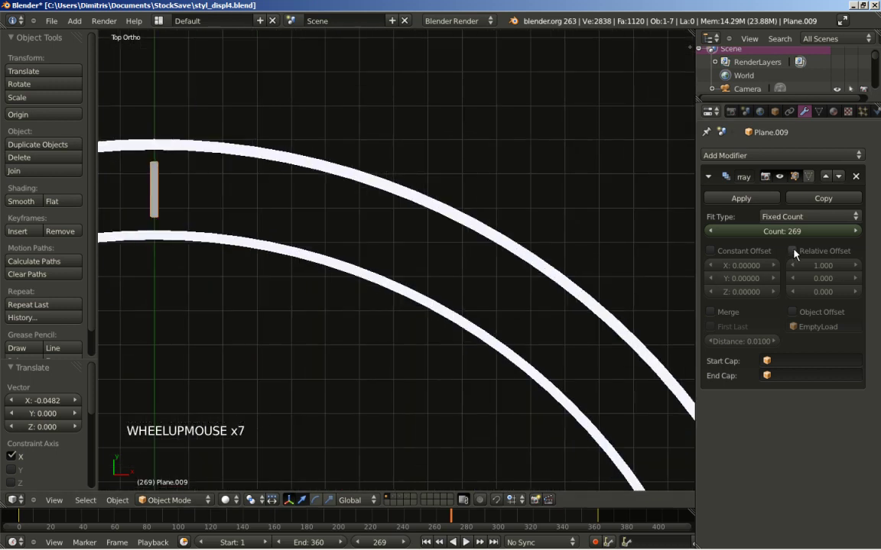
{"action": "left_click", "coordinate": [793, 253]}
{"action": "left_click", "coordinate": [856, 266]}
{"action": "left_click", "coordinate": [857, 266]}
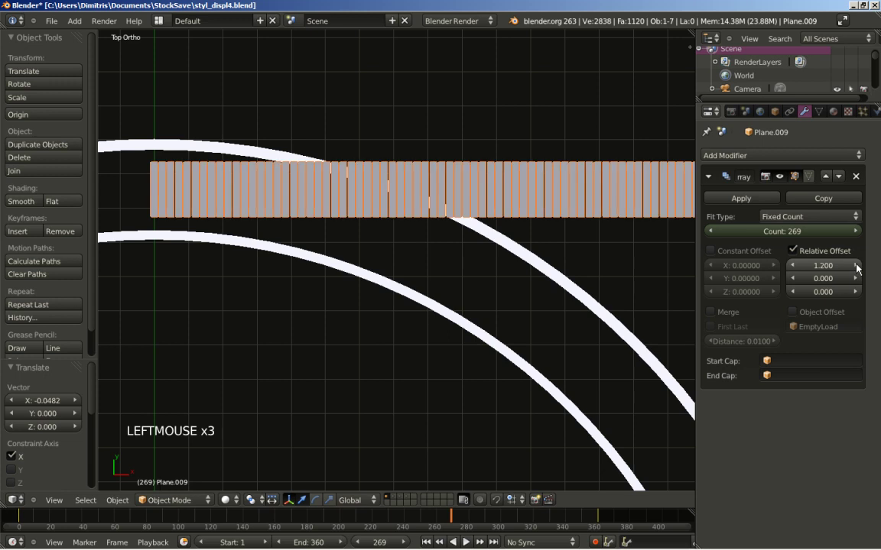
{"action": "left_click", "coordinate": [856, 266]}
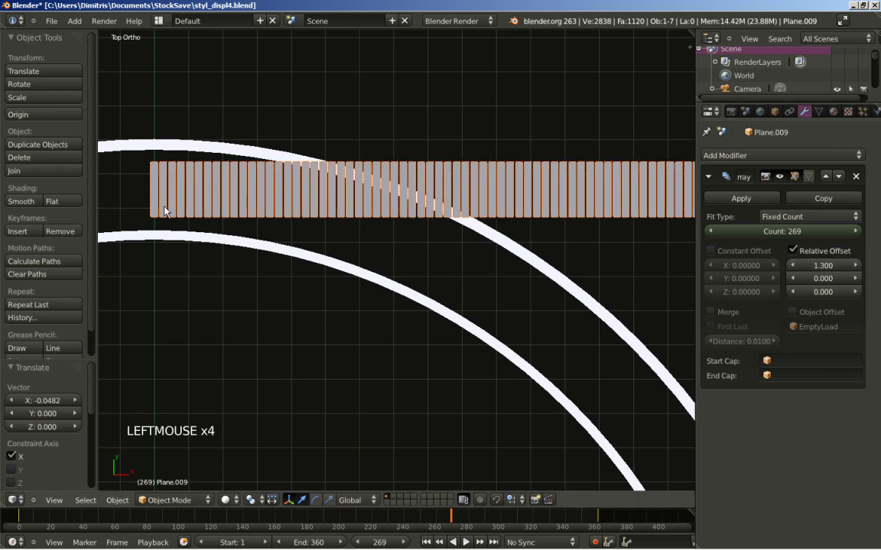
- Rewind to the first frame and play the animation to watch the straight row grow
{"action": "scroll", "coordinate": [164, 210], "scroll_direction": "down", "scroll_amount": 3}
{"action": "scroll", "coordinate": [409, 222], "scroll_direction": "up", "scroll_amount": 3}
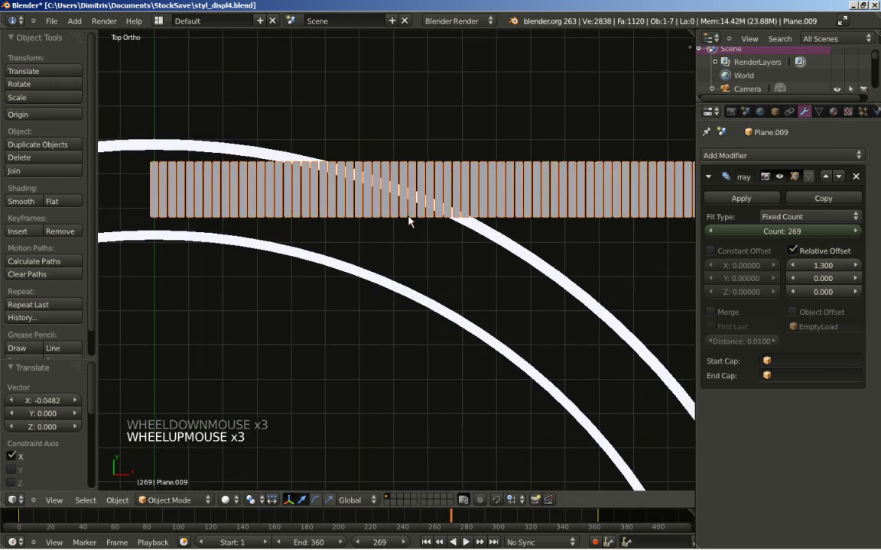
{"action": "scroll", "coordinate": [409, 222], "scroll_direction": "down", "scroll_amount": 2}
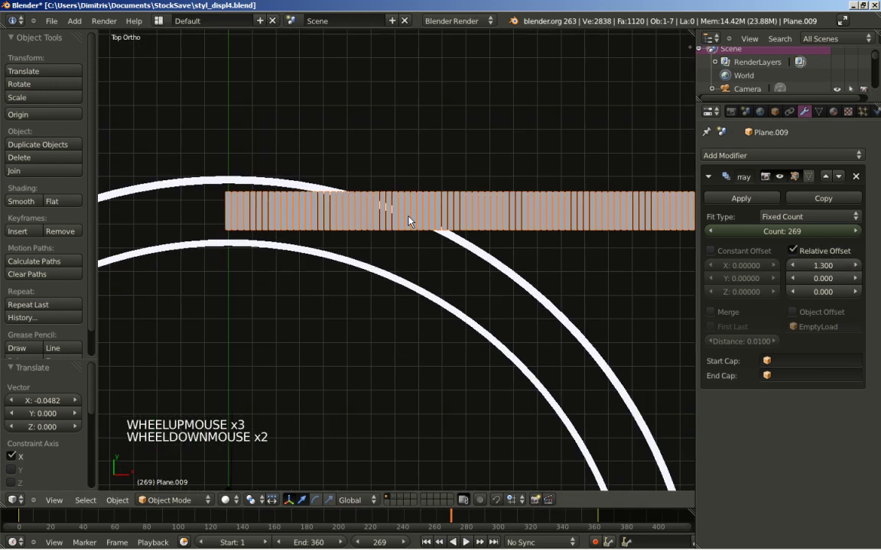
{"action": "left_click", "coordinate": [425, 542]}
{"action": "scroll", "coordinate": [269, 376], "scroll_direction": "down", "scroll_amount": 3}
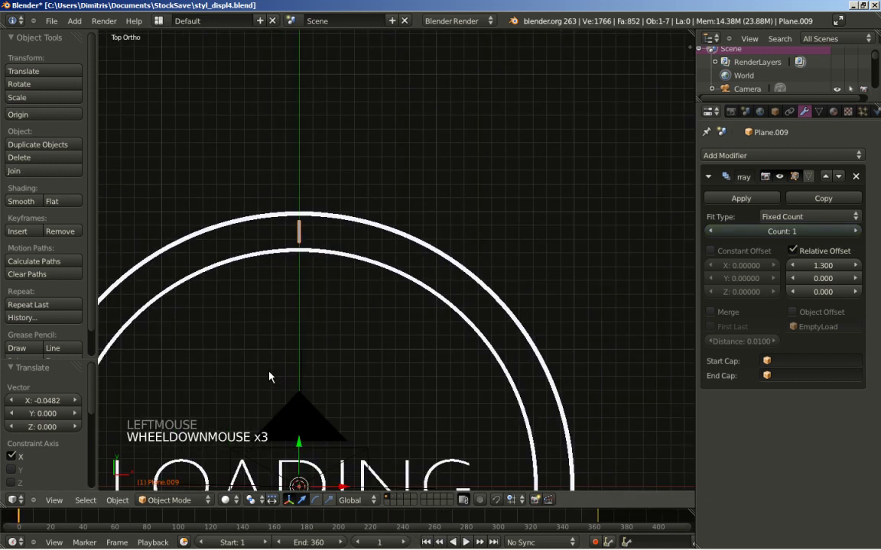
{"action": "left_click", "coordinate": [466, 542]}
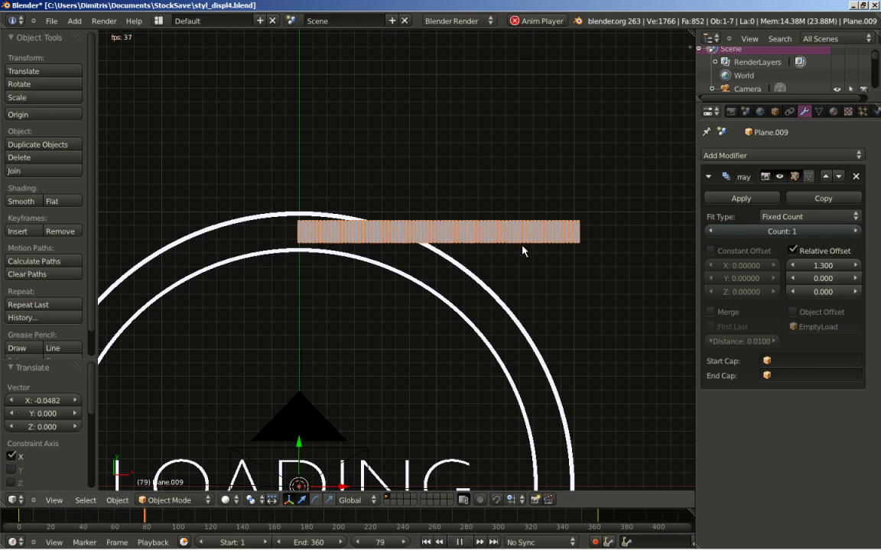
{"action": "left_click", "coordinate": [459, 542]}
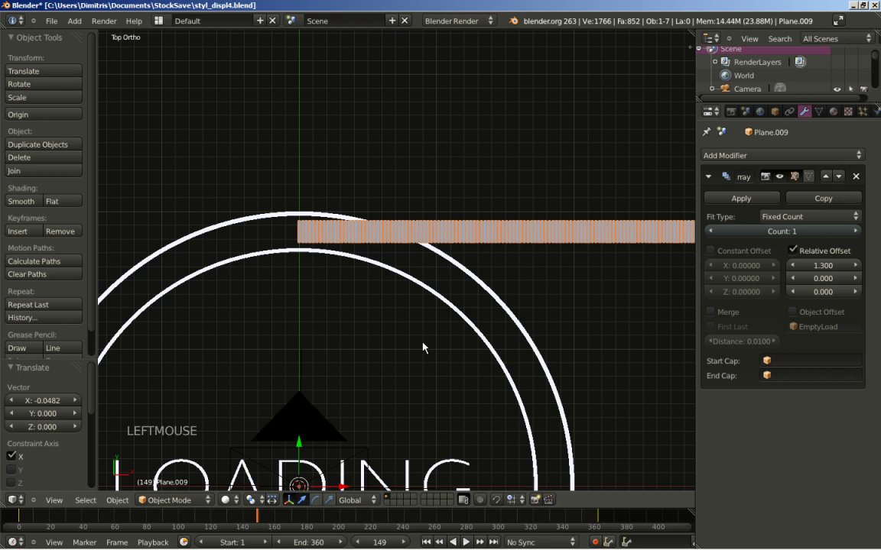